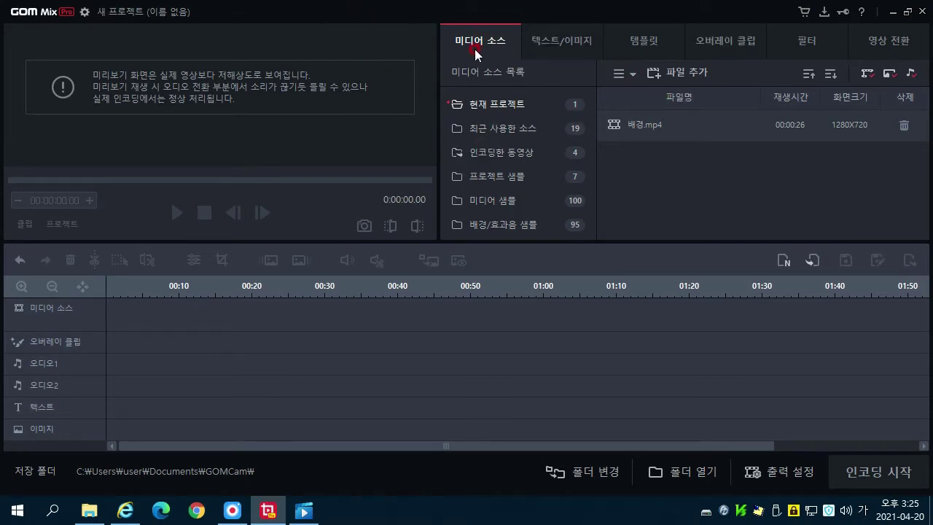
Step: Add 배경.mp4 to the project's media sources and place it at the start of the media source track
{"action": "left_click", "coordinate": [684, 75]}
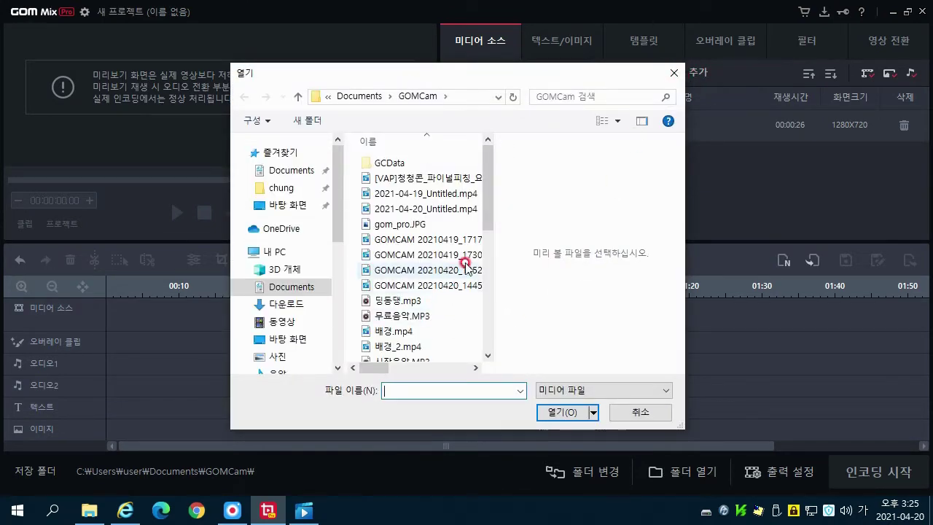
{"action": "left_click", "coordinate": [394, 331]}
{"action": "left_click", "coordinate": [577, 412]}
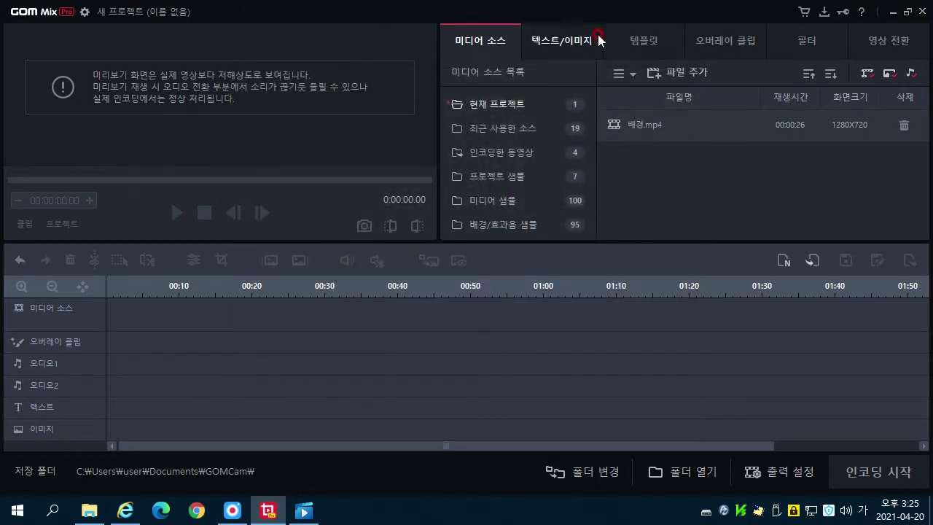
{"action": "left_click", "coordinate": [705, 125]}
{"action": "left_click_drag", "start_coordinate": [632, 129], "coordinate": [114, 309]}
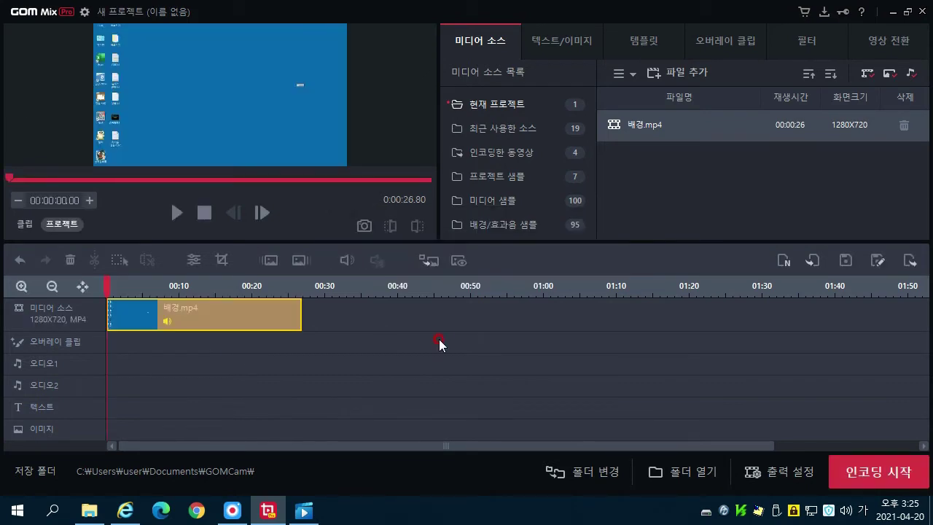
Step: Add a text clip with the two lines "곰믹스프로 베타버전" and "곰믹스 프리버전"
{"action": "left_click", "coordinate": [562, 41]}
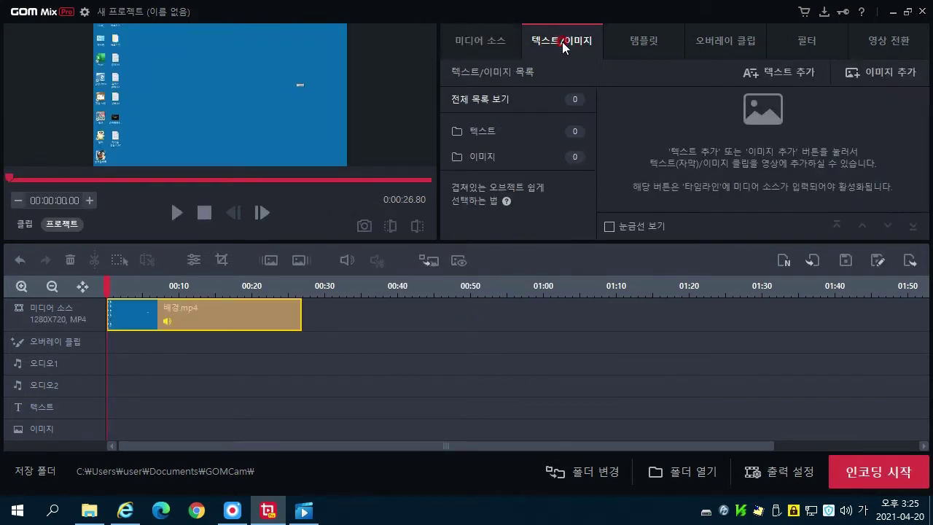
{"action": "left_click", "coordinate": [790, 77]}
{"action": "left_click", "coordinate": [496, 176]}
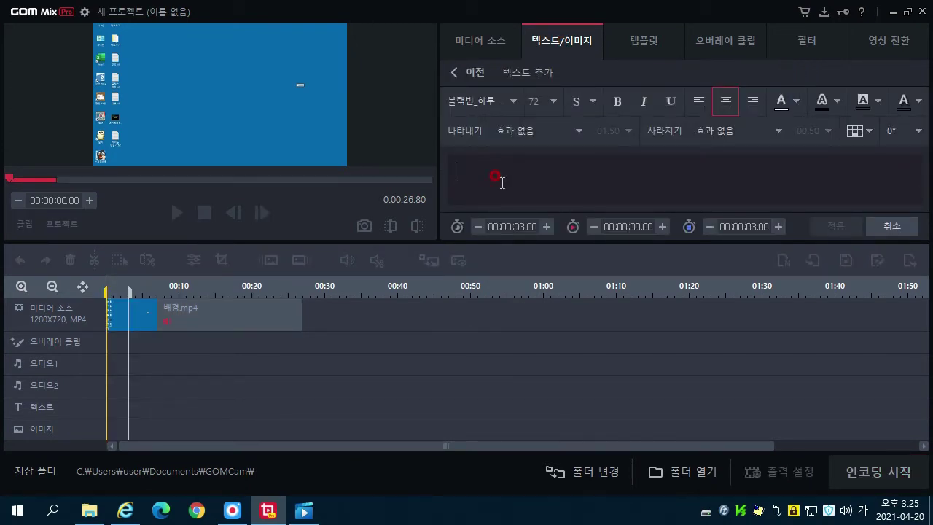
{"action": "type", "text": "곰믹스프로 베타버전 곰믹스 프리버전"}
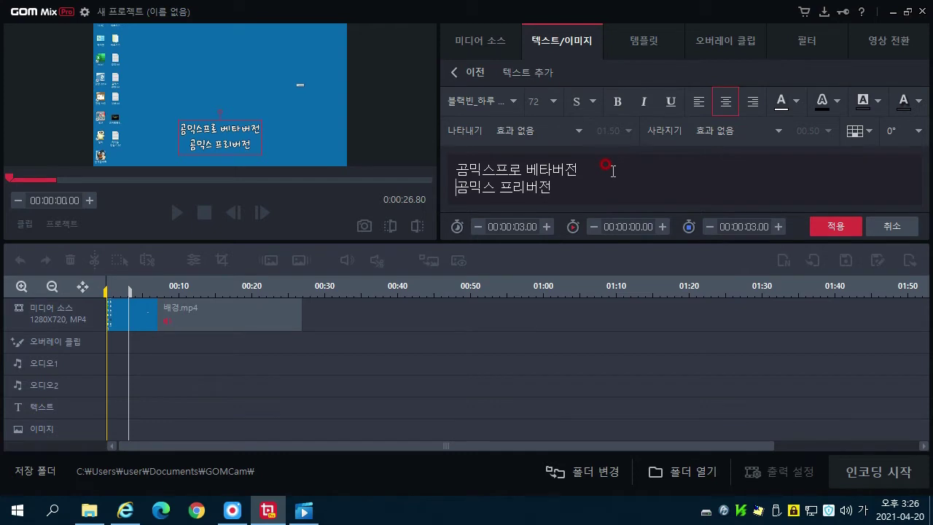
Step: Move the text block to the upper middle of the video frame and set its font to HY헤드라인M
{"action": "left_click", "coordinate": [205, 134]}
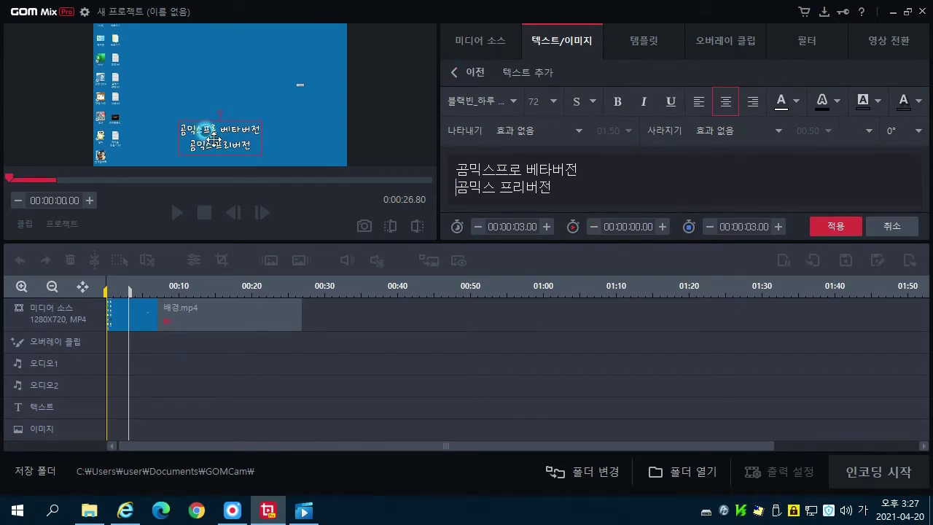
{"action": "left_click_drag", "start_coordinate": [213, 139], "coordinate": [209, 77]}
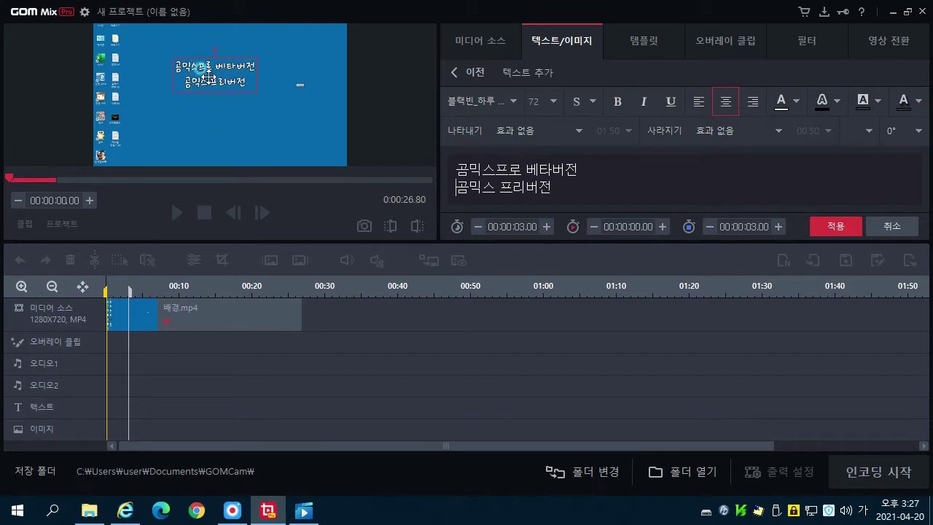
{"action": "left_click", "coordinate": [221, 115]}
{"action": "left_click", "coordinate": [514, 104]}
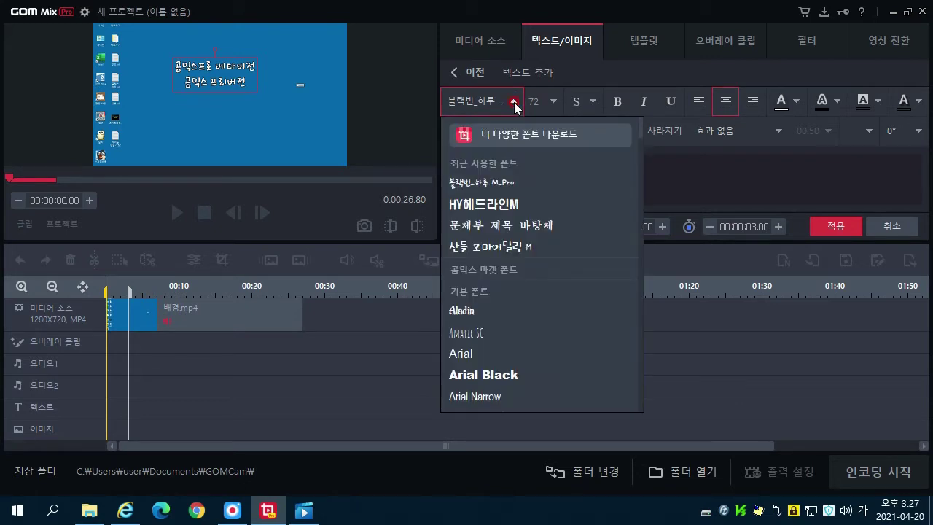
{"action": "left_click", "coordinate": [500, 291]}
{"action": "left_click", "coordinate": [453, 205]}
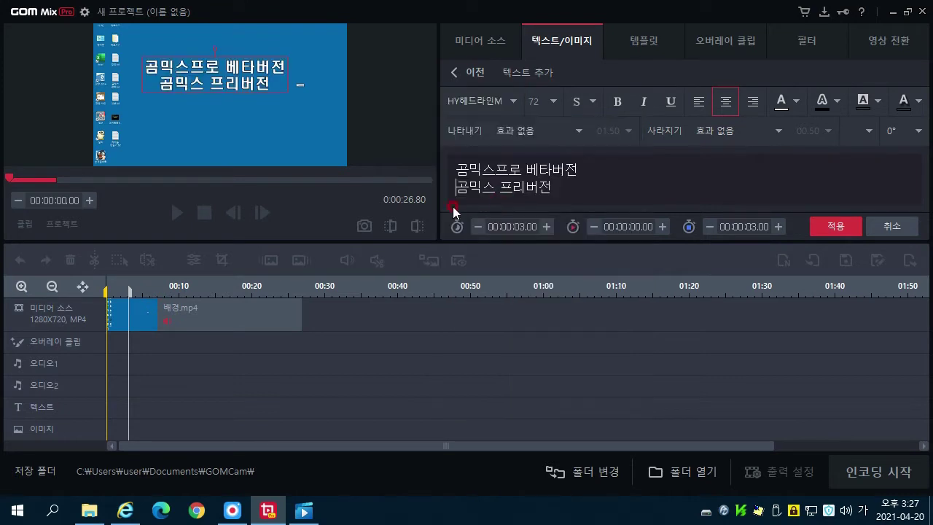
Step: Try the red preset style with a light outline on the text, and settle on the yellow-orange preset style
{"action": "left_click", "coordinate": [594, 103]}
{"action": "left_click", "coordinate": [594, 104]}
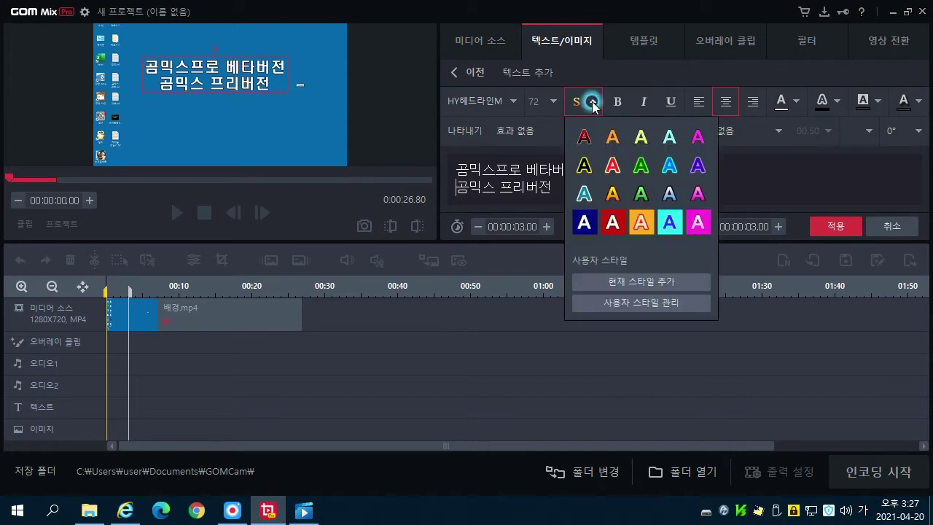
{"action": "left_click", "coordinate": [611, 167]}
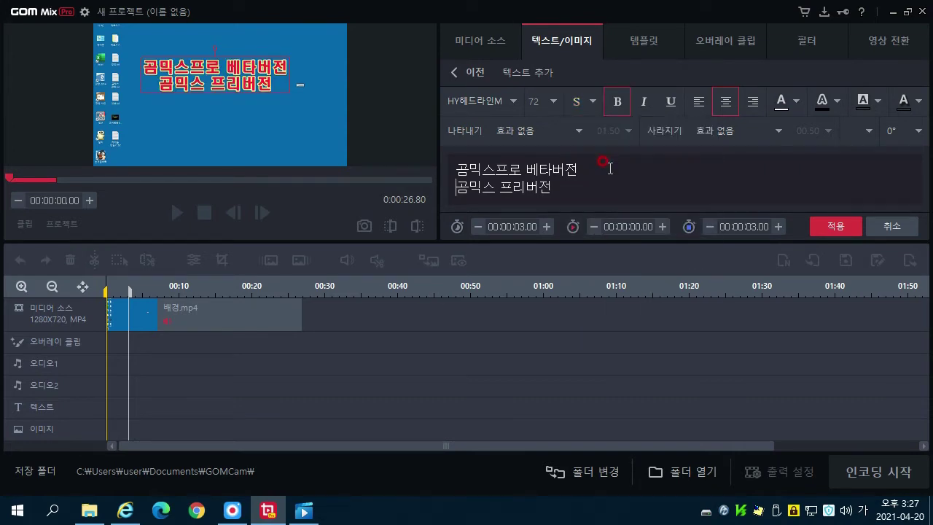
{"action": "left_click", "coordinate": [595, 100]}
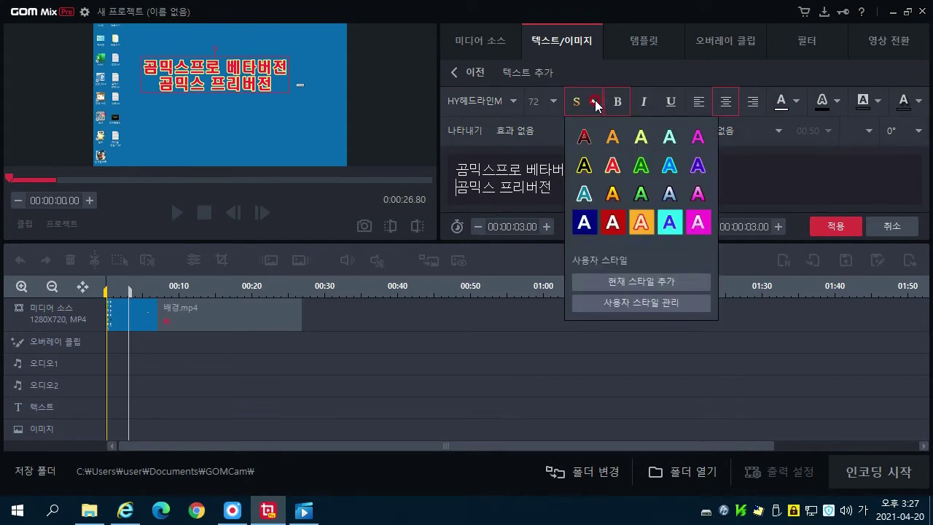
{"action": "left_click", "coordinate": [611, 192]}
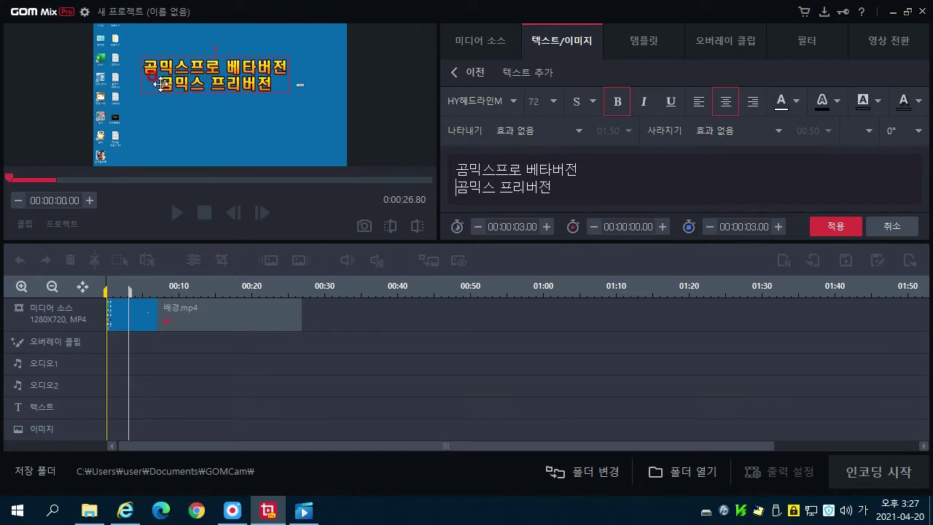
Step: Apply the pale yellow preset style to only the second line, "곰믹스 프리버전"
{"action": "left_click_drag", "start_coordinate": [453, 188], "coordinate": [546, 184]}
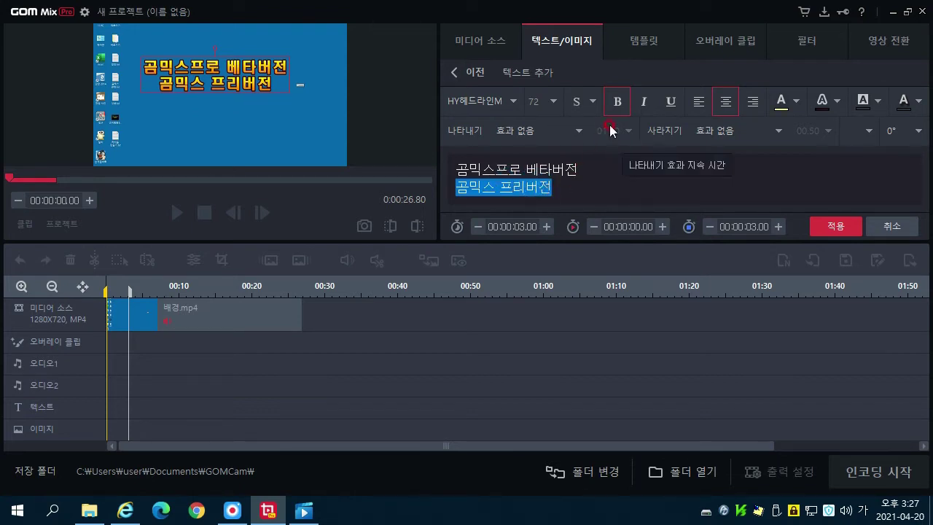
{"action": "left_click", "coordinate": [592, 103]}
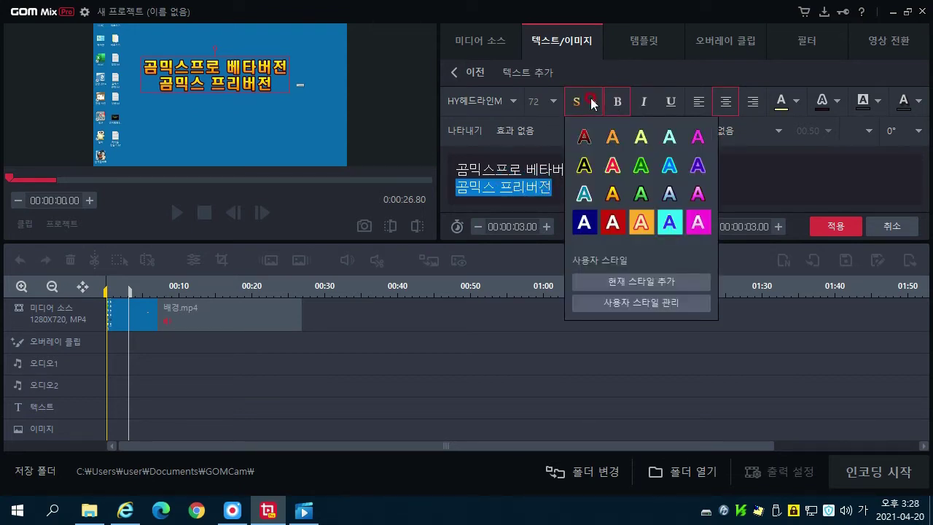
{"action": "left_click", "coordinate": [639, 146]}
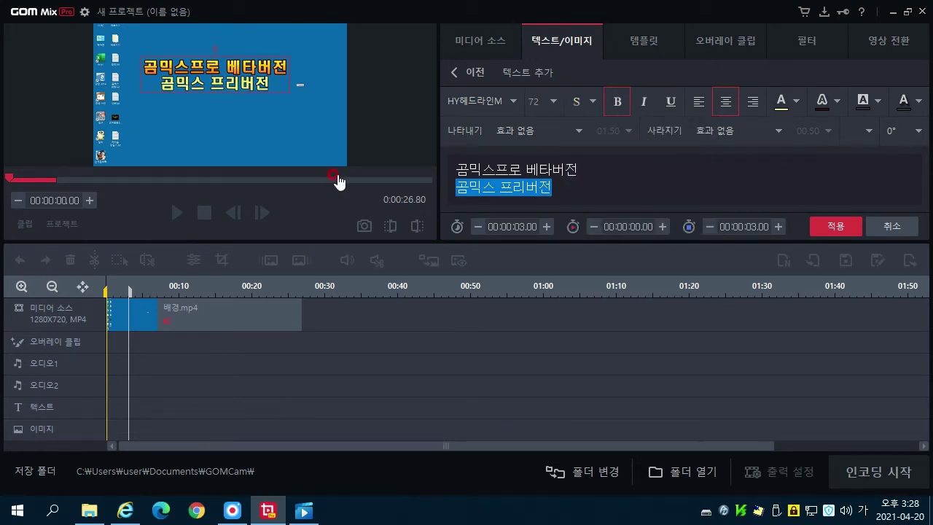
Step: Enlarge the second line's font size to 96 and finally to 110, and turn off its bold formatting
{"action": "left_click", "coordinate": [554, 102]}
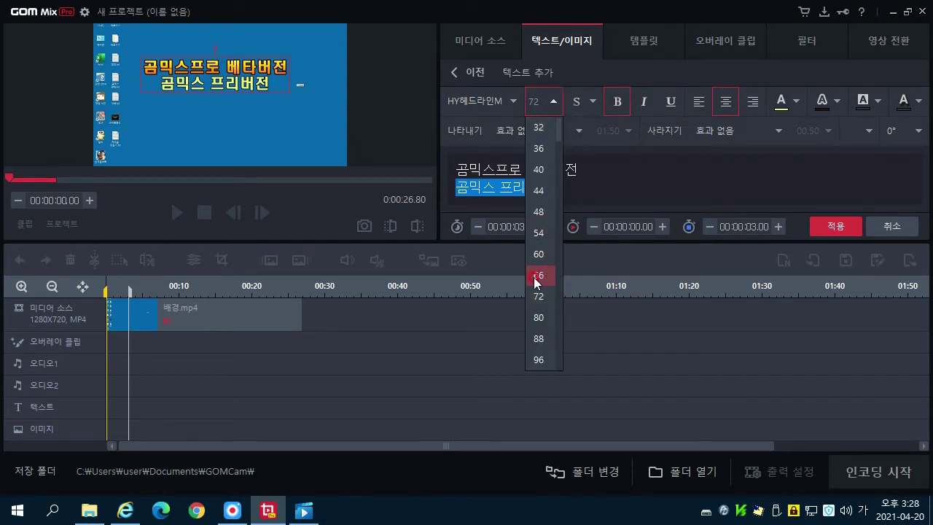
{"action": "left_click", "coordinate": [543, 361]}
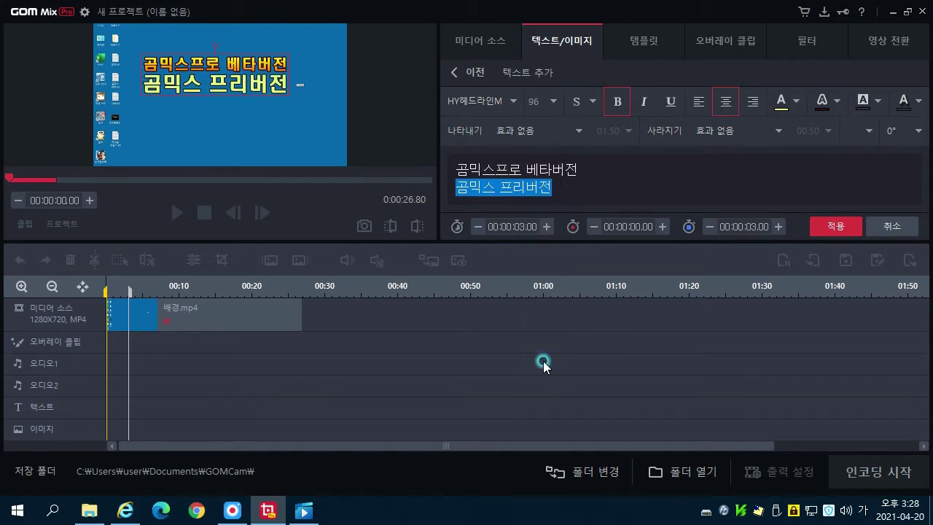
{"action": "left_click", "coordinate": [544, 101]}
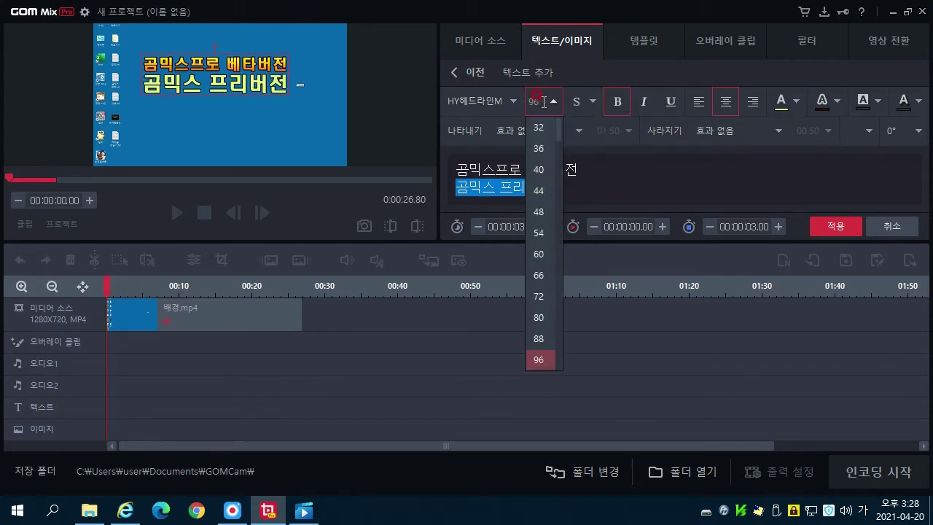
{"action": "left_click", "coordinate": [536, 101]}
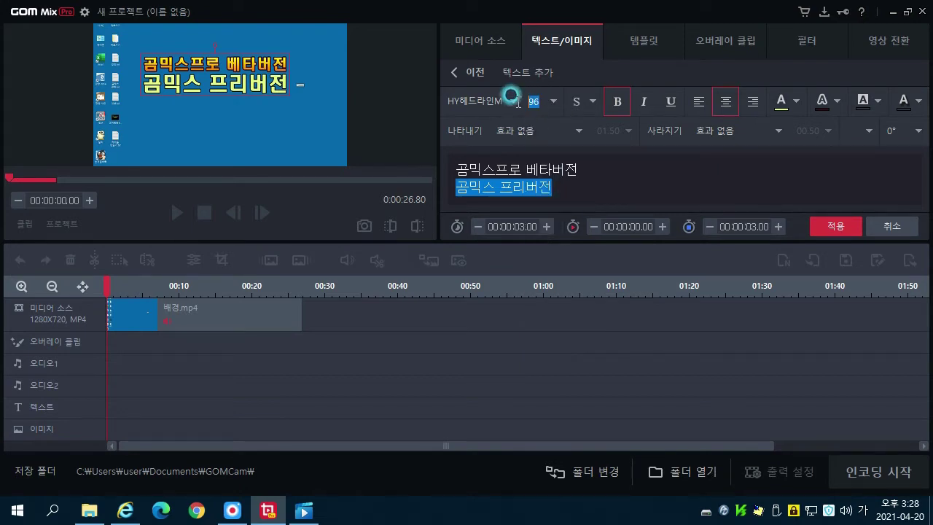
{"action": "type", "text": "1"}
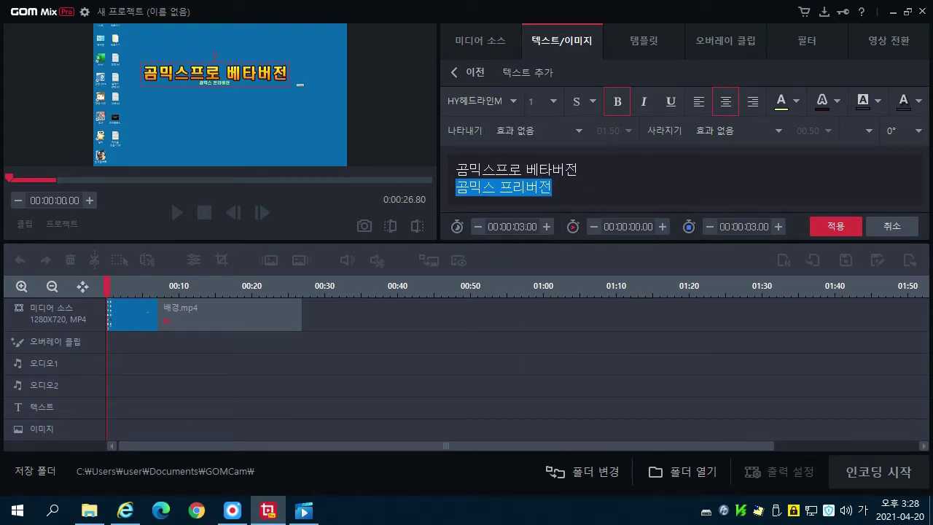
{"action": "type", "text": "10"}
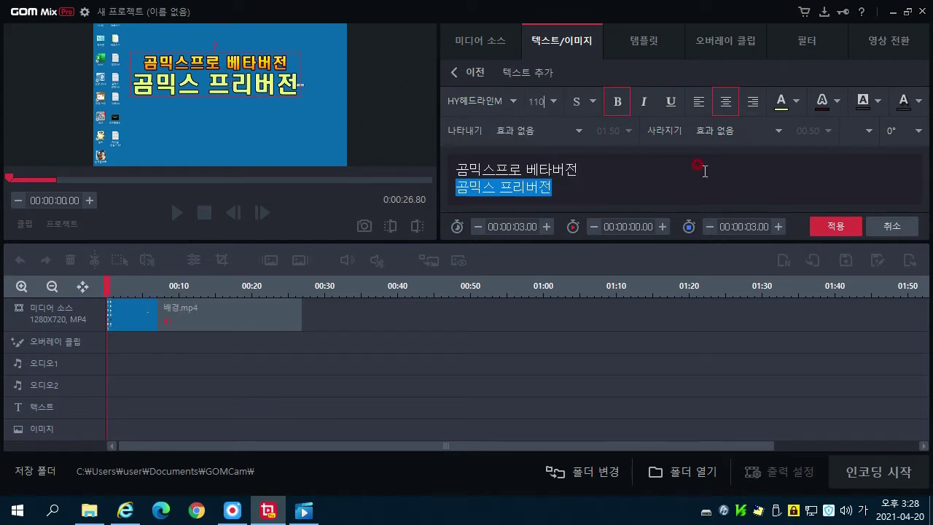
{"action": "left_click", "coordinate": [618, 105]}
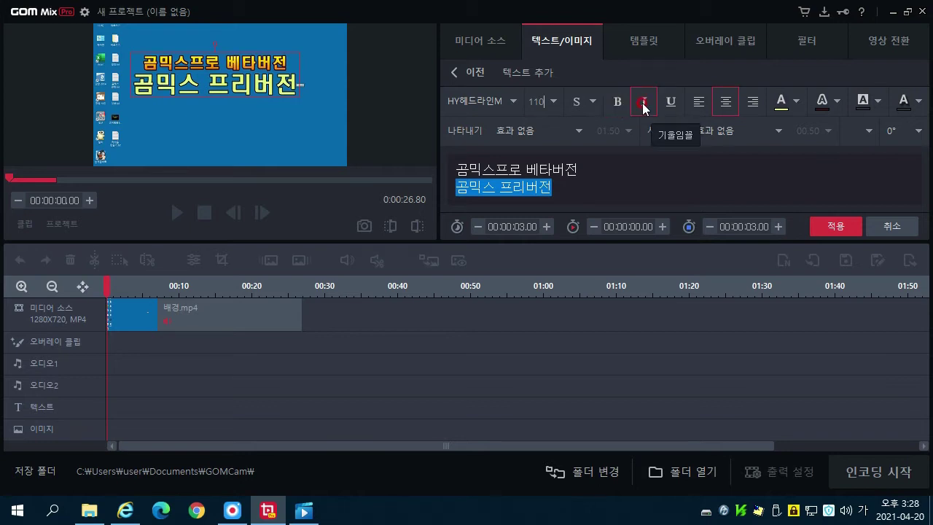
Step: Try italic and underline formatting on the second line, switching each one off again
{"action": "left_click", "coordinate": [645, 106]}
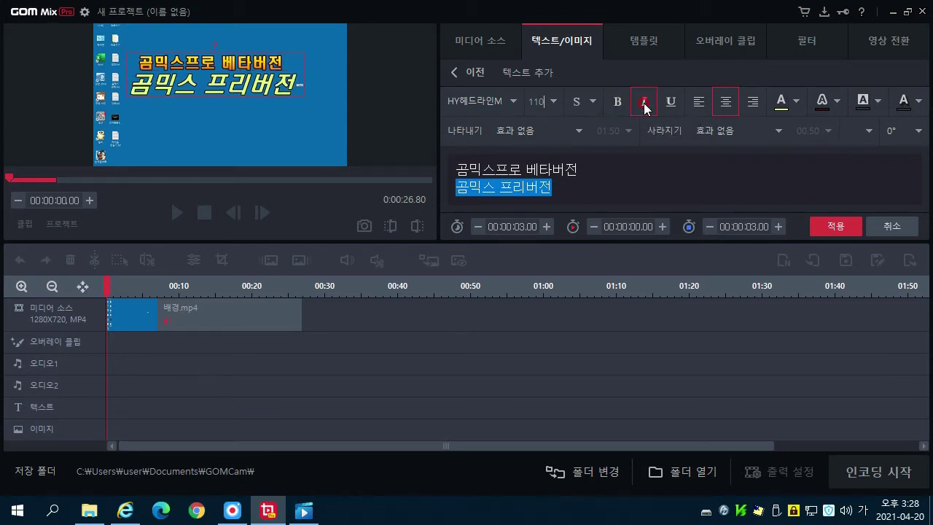
{"action": "left_click", "coordinate": [644, 106]}
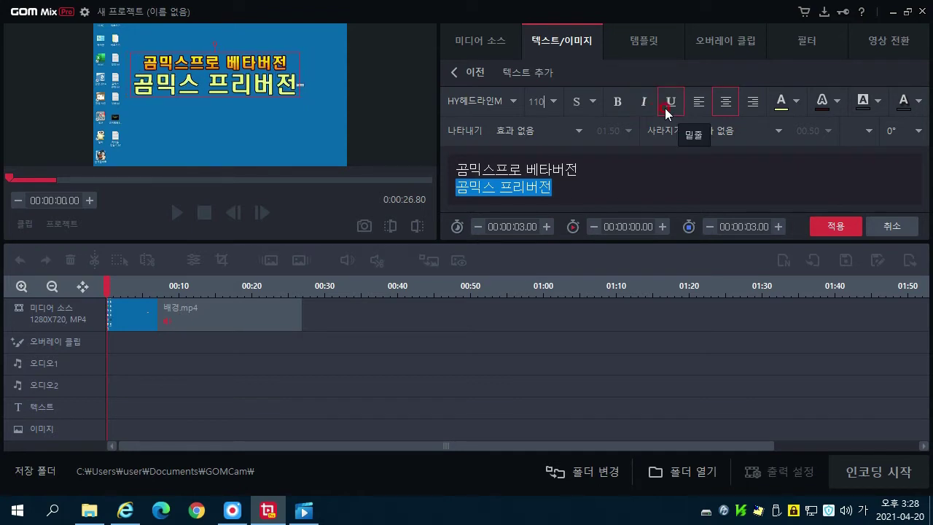
{"action": "left_click", "coordinate": [671, 106]}
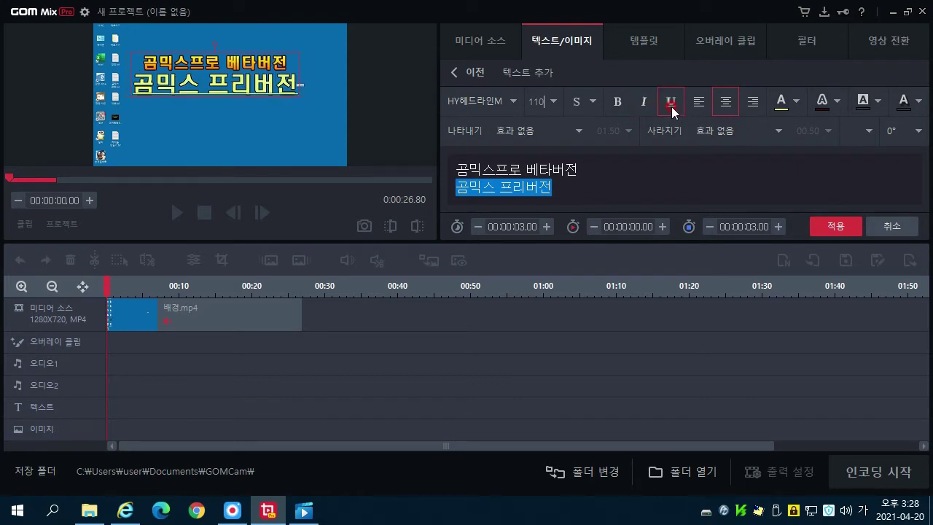
{"action": "left_click", "coordinate": [670, 107]}
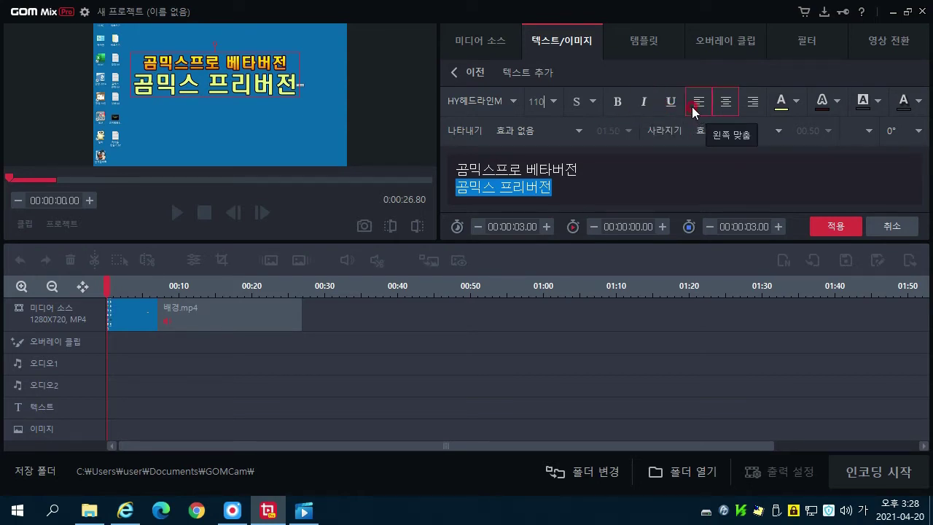
Step: Try left and center alignment on the two text lines, and finish with right alignment
{"action": "left_click", "coordinate": [692, 106]}
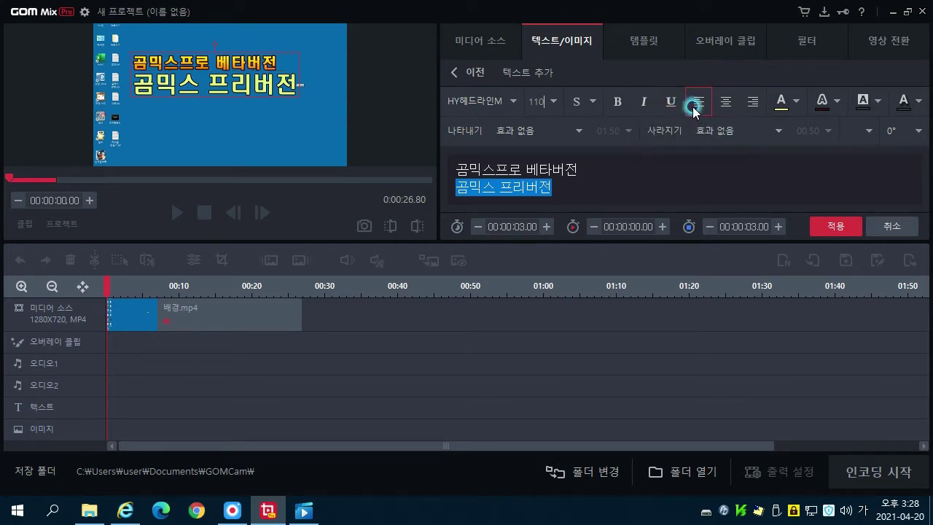
{"action": "left_click", "coordinate": [730, 115]}
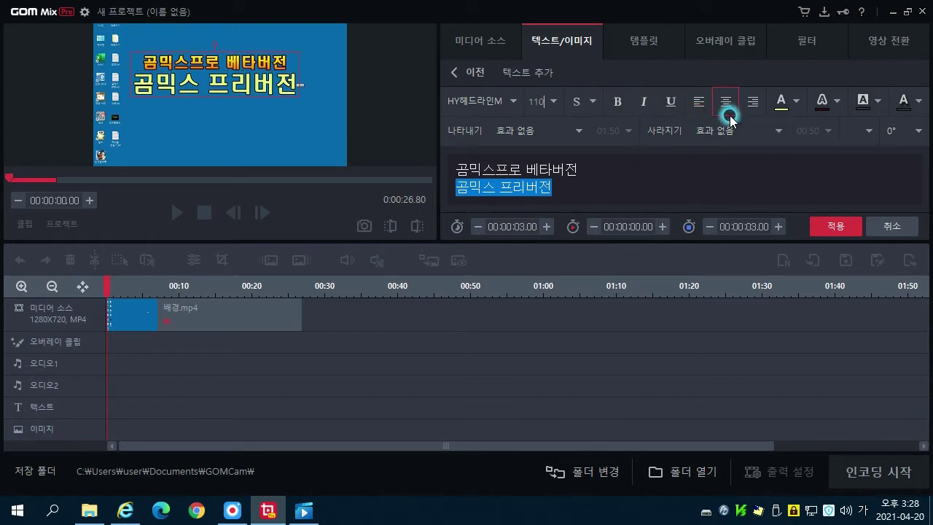
{"action": "left_click", "coordinate": [756, 108]}
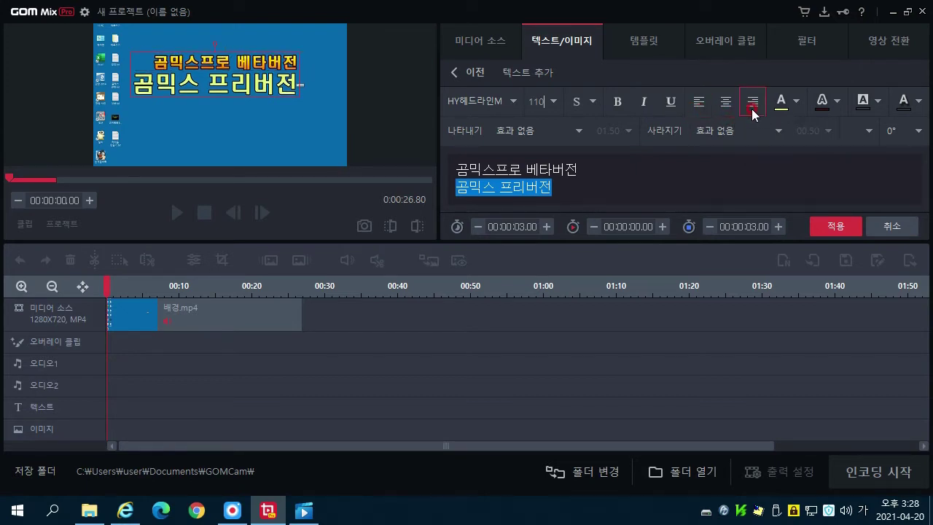
Step: Try white as the second line's text color, and settle on a light orange
{"action": "left_click", "coordinate": [797, 104]}
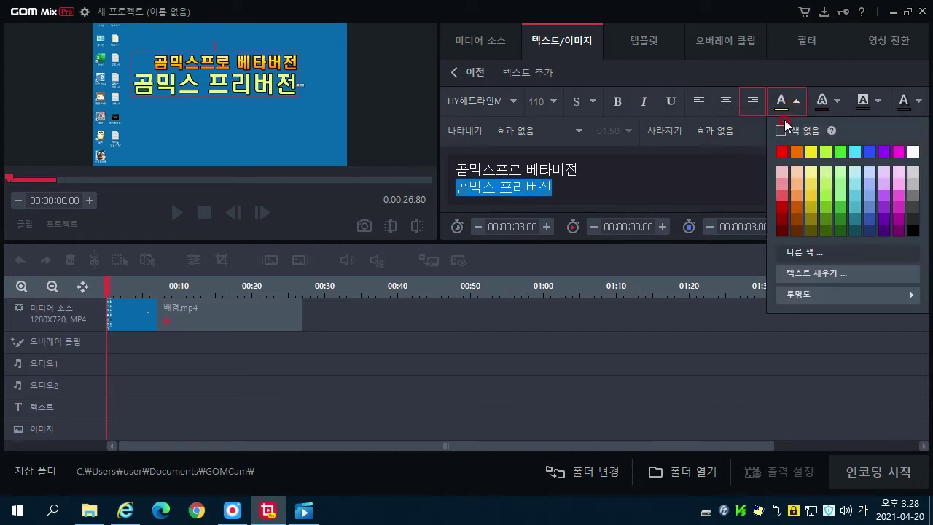
{"action": "left_click", "coordinate": [912, 151]}
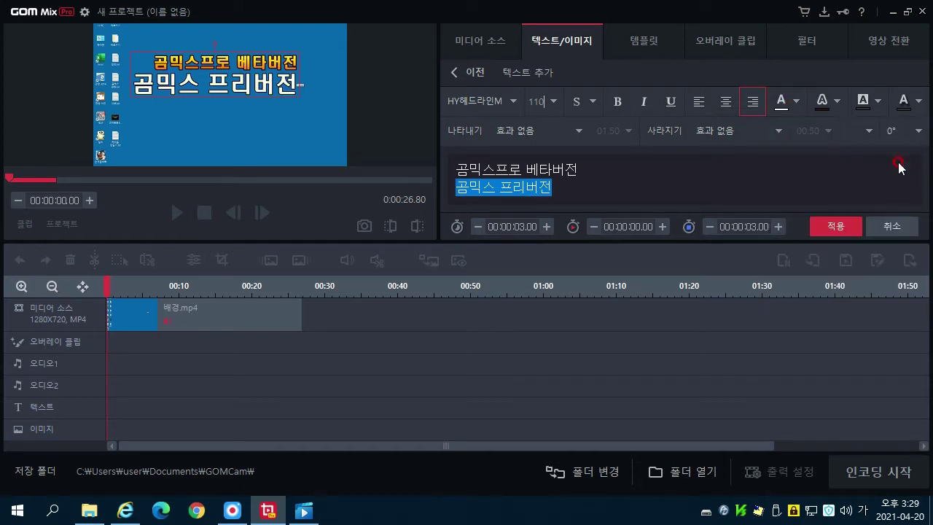
{"action": "left_click", "coordinate": [798, 101]}
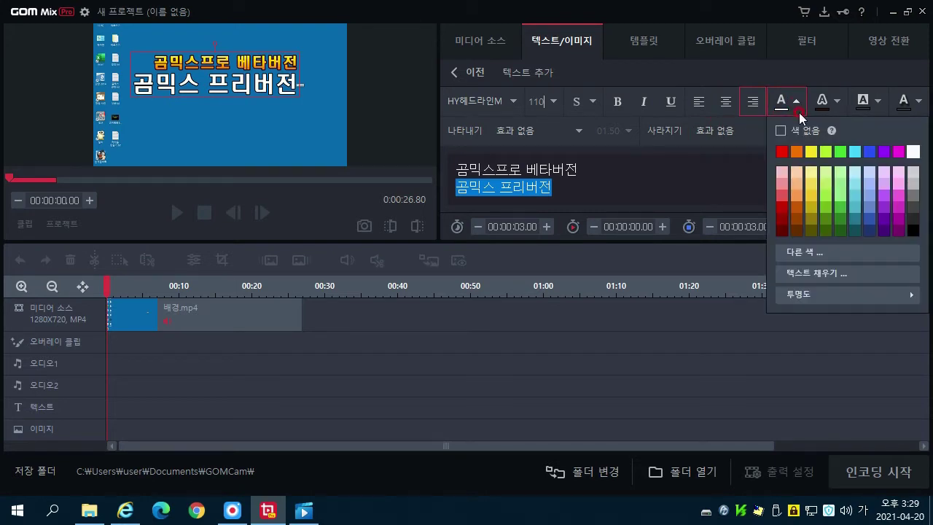
{"action": "left_click", "coordinate": [802, 191]}
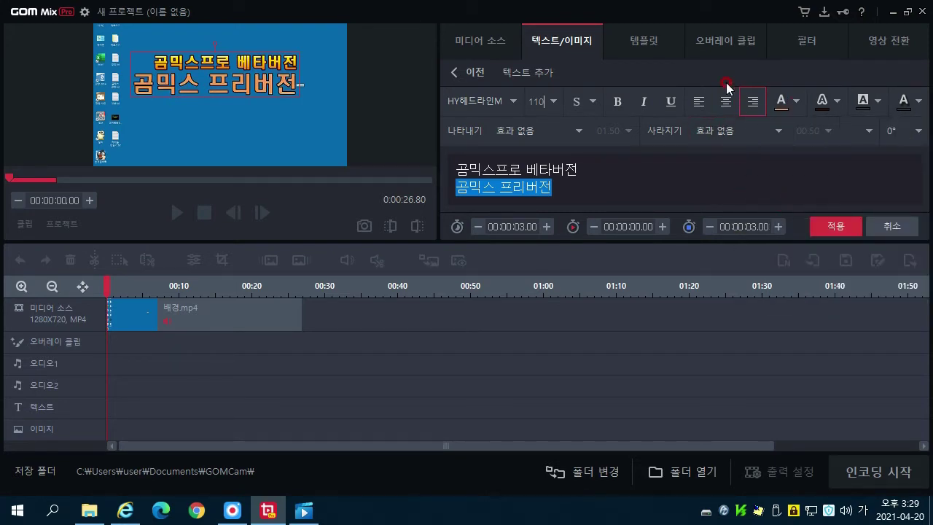
Step: Give the second text line a near-black gray outline with a thickness of 30%
{"action": "left_click", "coordinate": [839, 102]}
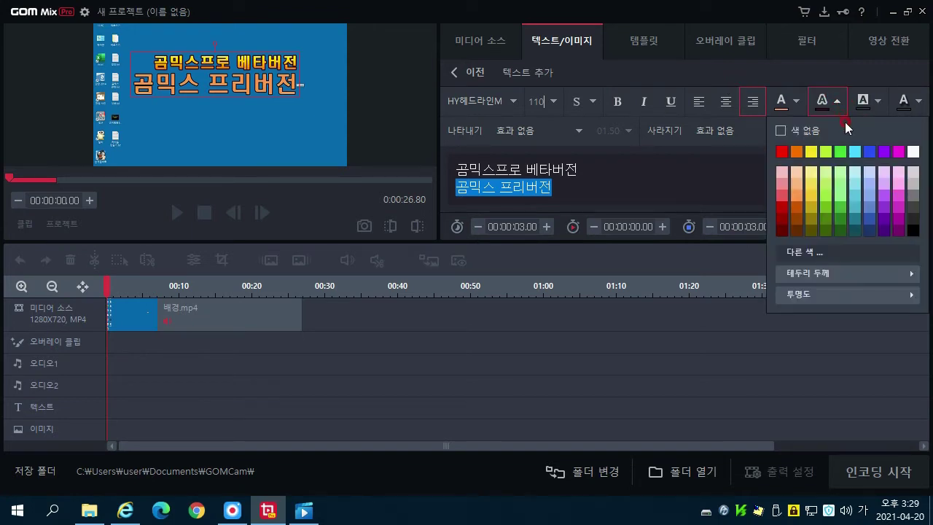
{"action": "left_click", "coordinate": [914, 221]}
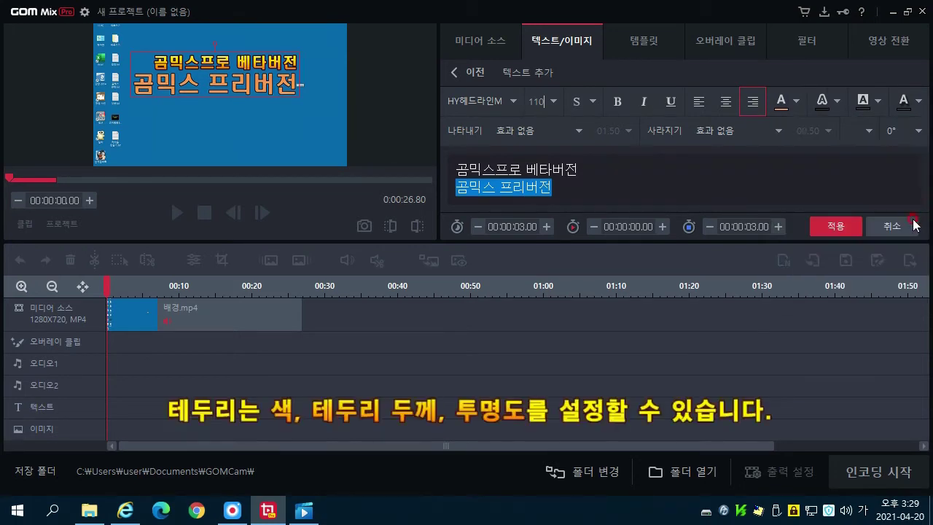
{"action": "left_click", "coordinate": [878, 103]}
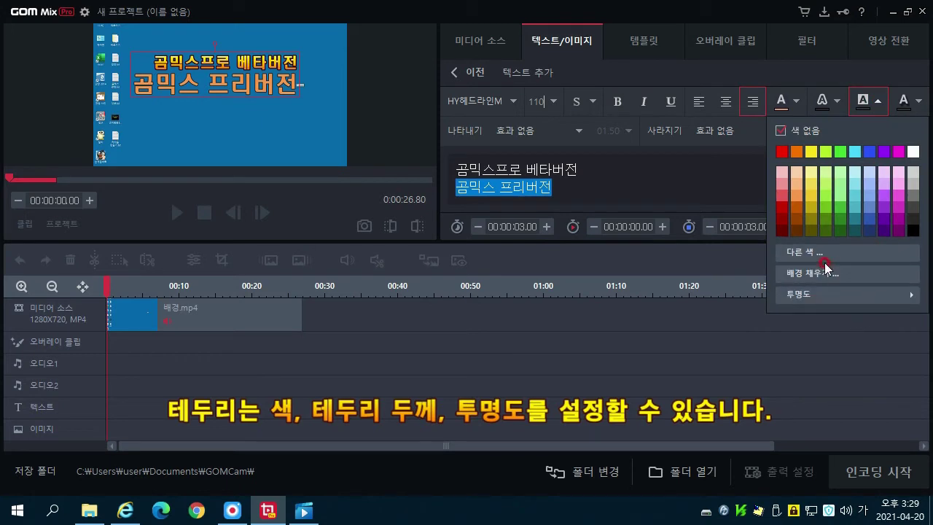
{"action": "left_click", "coordinate": [827, 257]}
{"action": "left_click", "coordinate": [842, 218]}
{"action": "left_click", "coordinate": [838, 101]}
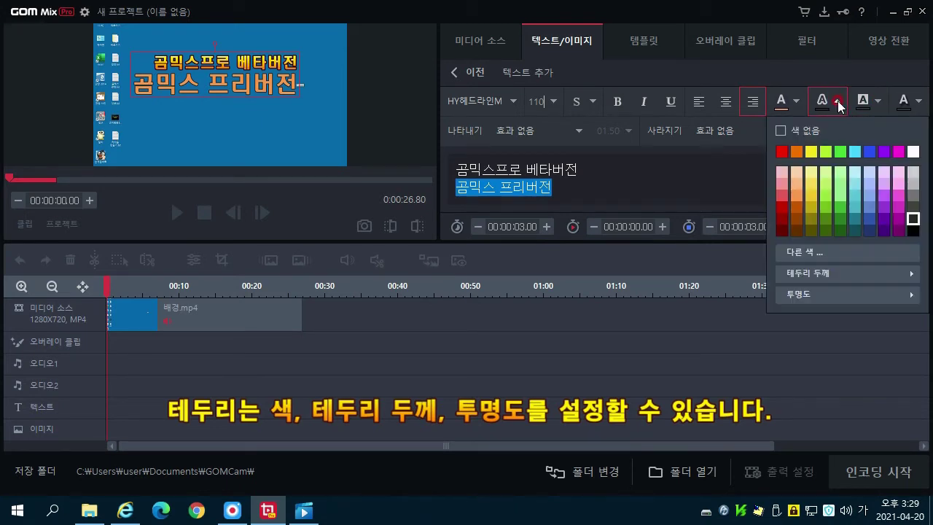
{"action": "mouse_move", "coordinate": [794, 272]}
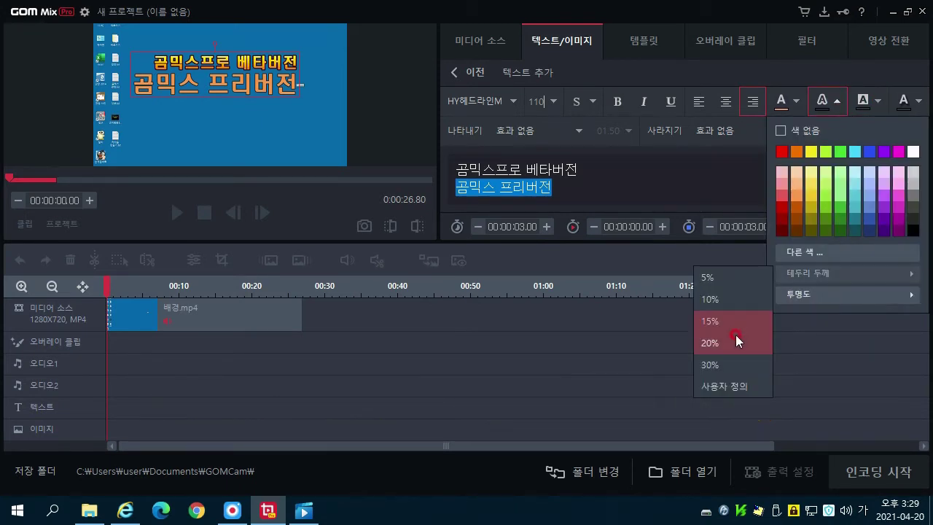
{"action": "left_click", "coordinate": [723, 368]}
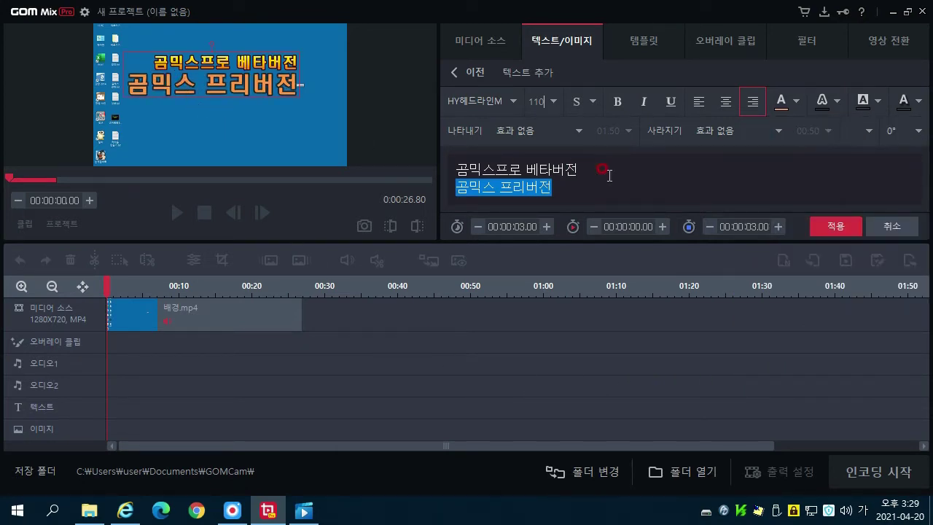
Step: Fill the text background with pale cyan and center-align the two text lines
{"action": "left_click", "coordinate": [872, 106]}
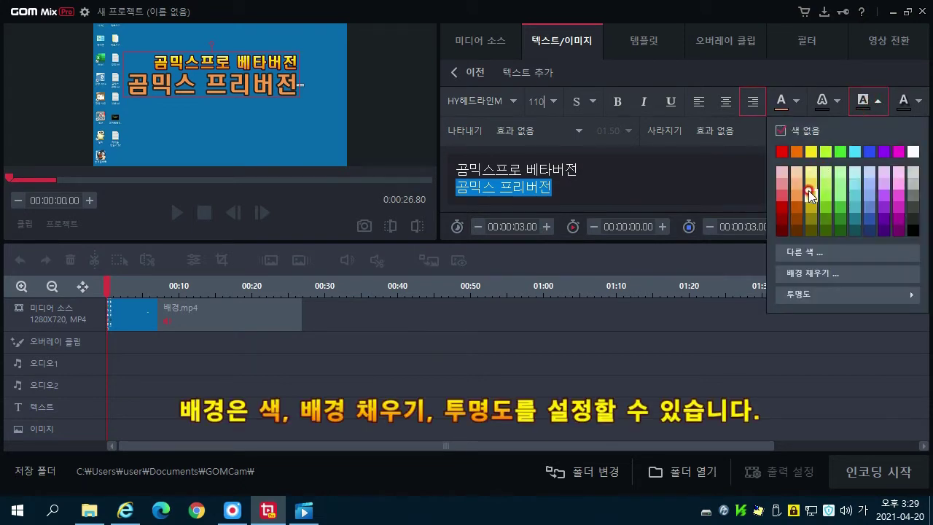
{"action": "left_click", "coordinate": [851, 172]}
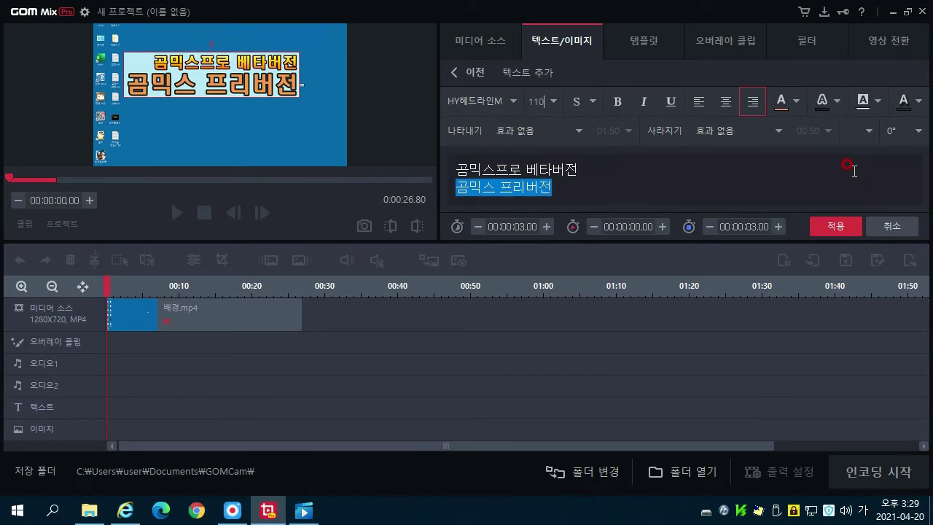
Step: Add a dark gray shadow with a thickness of 30% to the second text line
{"action": "left_click", "coordinate": [920, 107]}
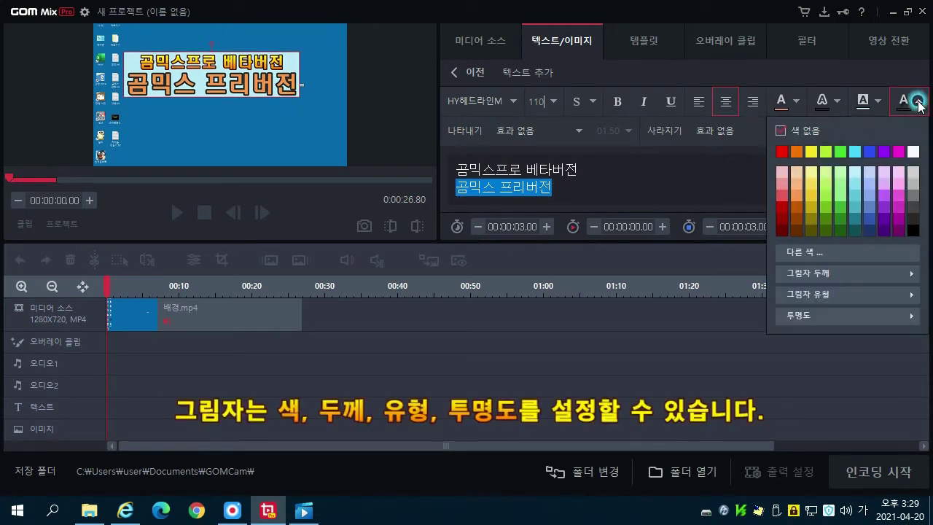
{"action": "mouse_move", "coordinate": [791, 278]}
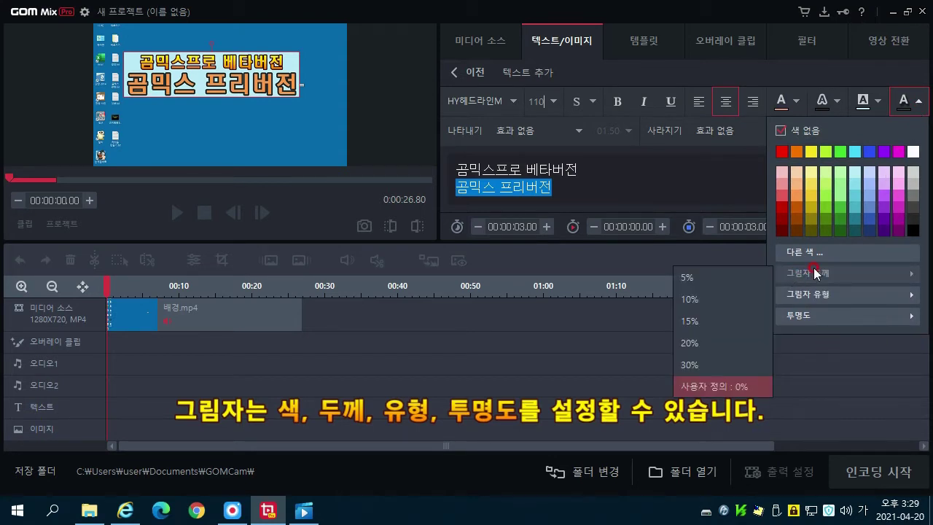
{"action": "left_click", "coordinate": [913, 206]}
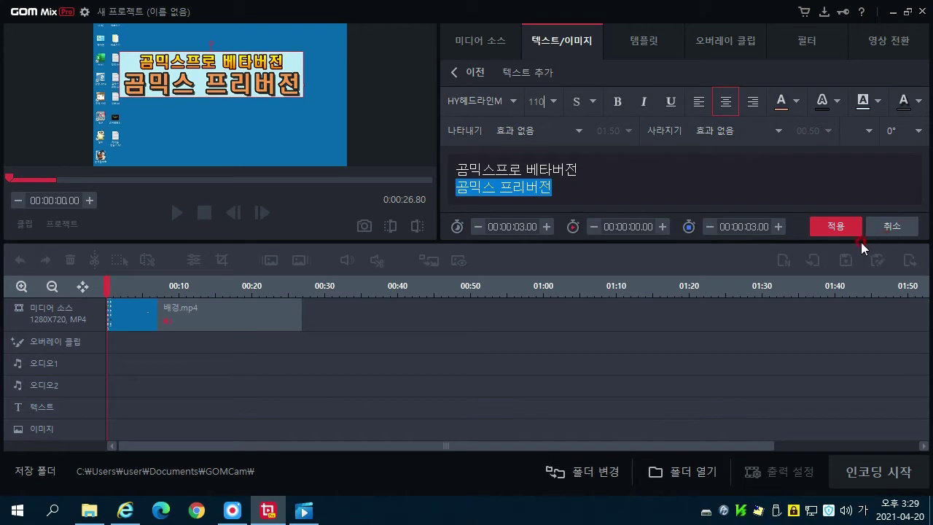
{"action": "left_click", "coordinate": [917, 130]}
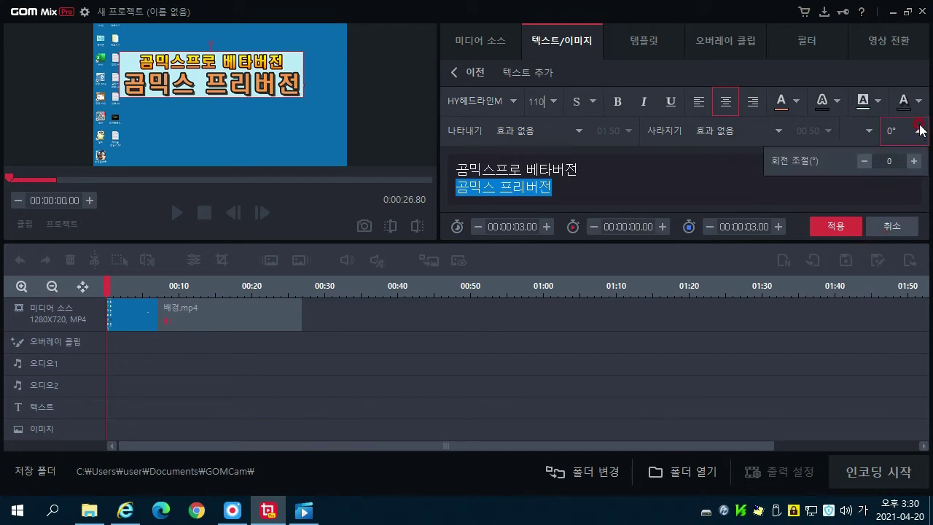
{"action": "left_click", "coordinate": [914, 110]}
{"action": "mouse_move", "coordinate": [809, 315]}
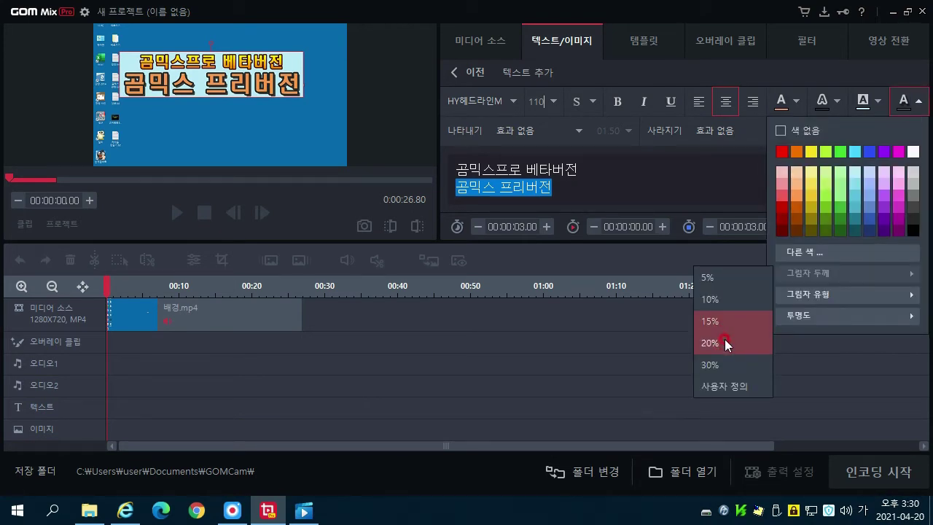
{"action": "left_click", "coordinate": [735, 369]}
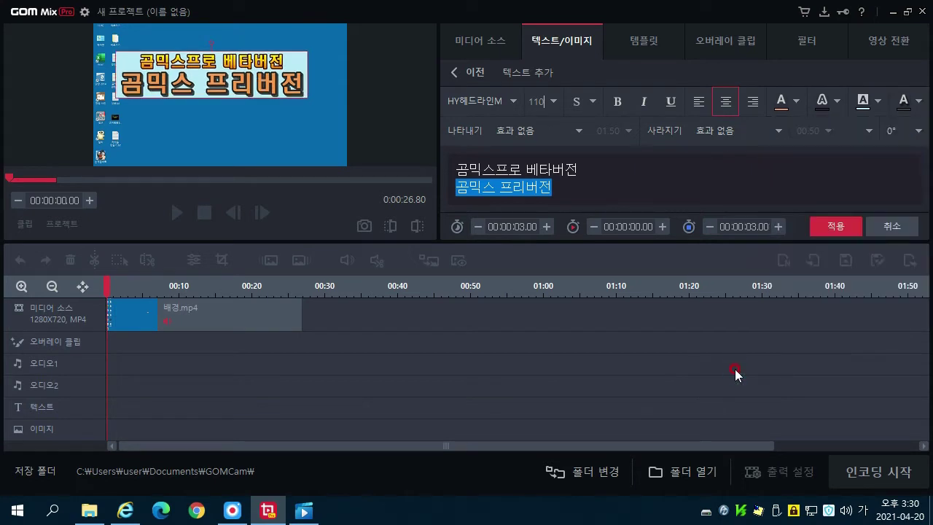
Step: Try rotating the text title clockwise to 9°
{"action": "left_click", "coordinate": [918, 132]}
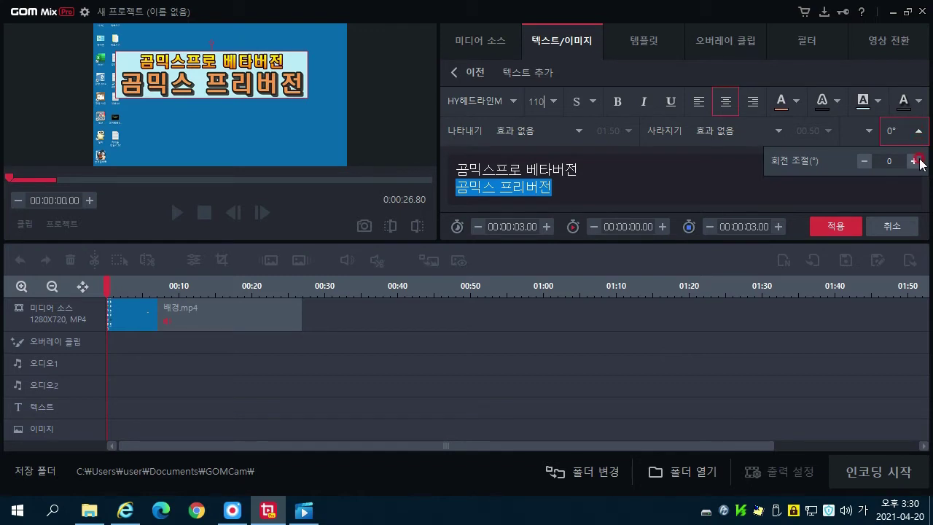
{"action": "left_click", "coordinate": [863, 164]}
{"action": "left_click", "coordinate": [915, 162]}
{"action": "left_click", "coordinate": [914, 161]}
{"action": "left_click", "coordinate": [915, 161]}
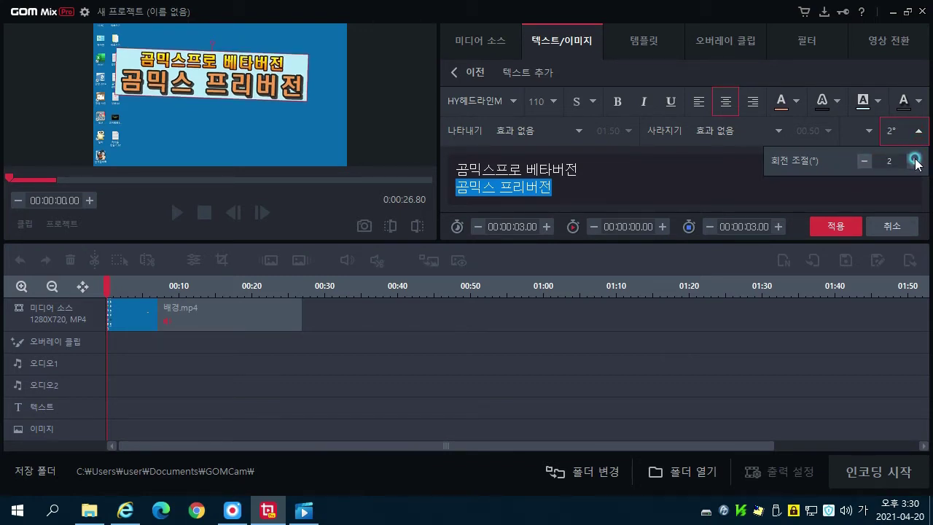
{"action": "left_click", "coordinate": [915, 161]}
{"action": "left_click", "coordinate": [915, 161]}
{"action": "left_click", "coordinate": [915, 161]}
{"action": "left_click", "coordinate": [914, 161]}
{"action": "left_click", "coordinate": [914, 161]}
{"action": "left_click", "coordinate": [915, 161]}
{"action": "left_click", "coordinate": [914, 161]}
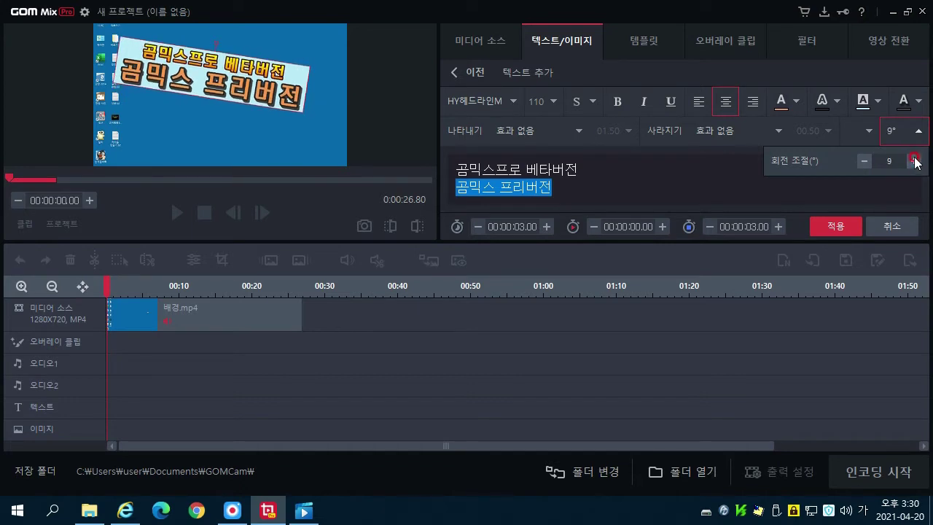
Step: Rotate the text title counterclockwise as far as 353° and settle its angle at 355°
{"action": "left_click", "coordinate": [865, 161]}
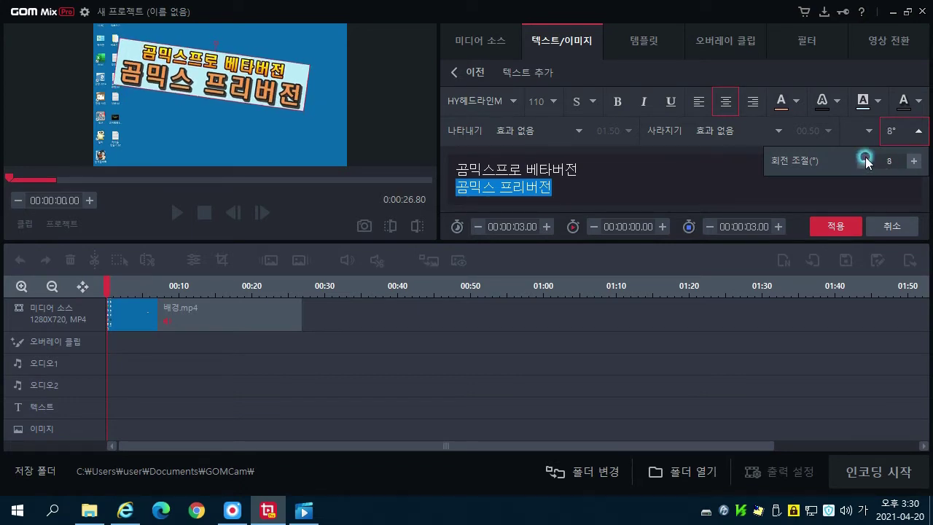
{"action": "left_click", "coordinate": [864, 162]}
{"action": "left_click", "coordinate": [864, 161]}
{"action": "left_click", "coordinate": [865, 161]}
{"action": "left_click", "coordinate": [865, 161]}
{"action": "left_click", "coordinate": [864, 161]}
{"action": "left_click", "coordinate": [865, 161]}
{"action": "left_click", "coordinate": [865, 161]}
{"action": "left_click", "coordinate": [865, 161]}
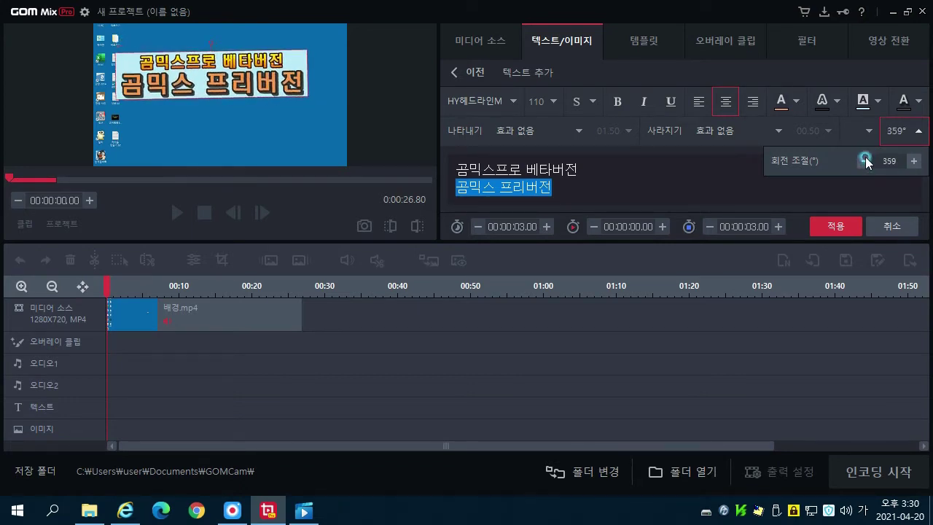
{"action": "left_click", "coordinate": [865, 161]}
{"action": "left_click", "coordinate": [865, 161]}
{"action": "left_click", "coordinate": [866, 161]}
{"action": "left_click", "coordinate": [865, 161]}
{"action": "left_click", "coordinate": [865, 161]}
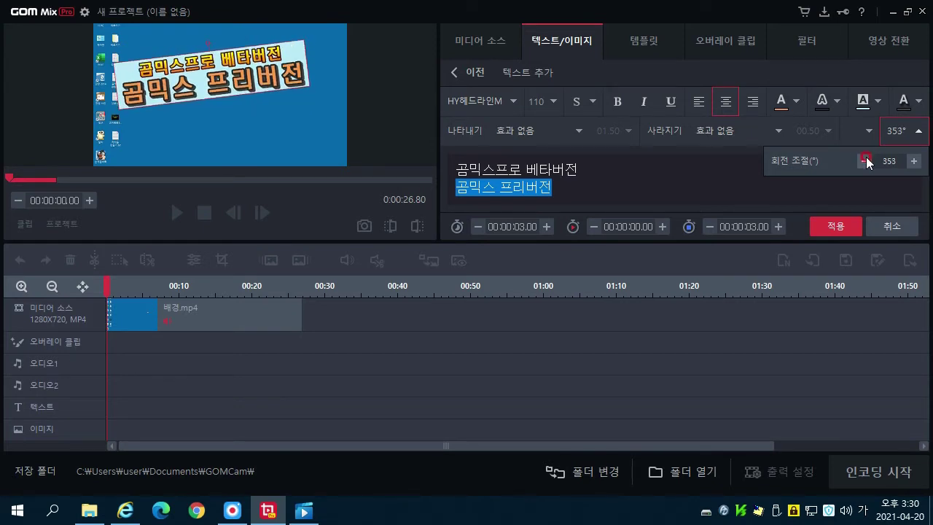
{"action": "left_click", "coordinate": [913, 161]}
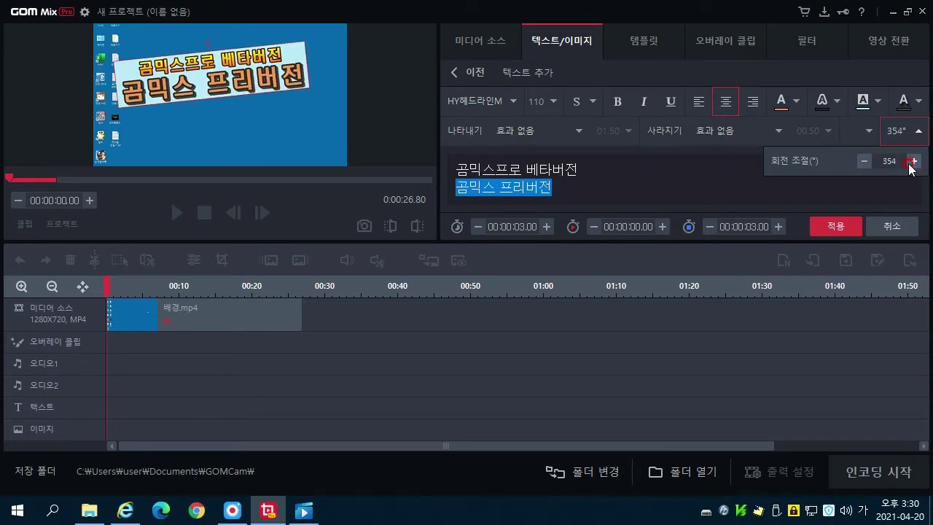
{"action": "left_click", "coordinate": [912, 161]}
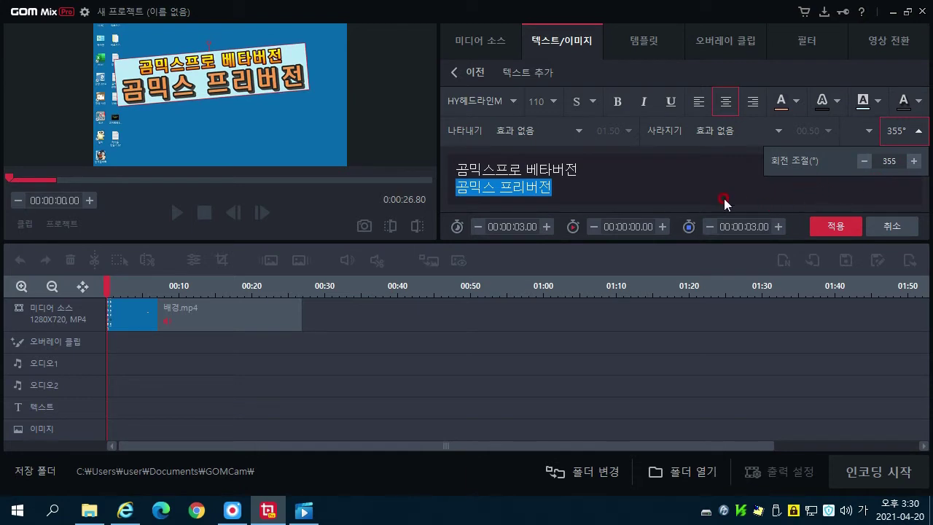
Step: Set the title's appear effect to 깜빡이며 나타나기 and its disappear effect to 서서히 사라지기
{"action": "left_click", "coordinate": [452, 134]}
{"action": "left_click", "coordinate": [580, 132]}
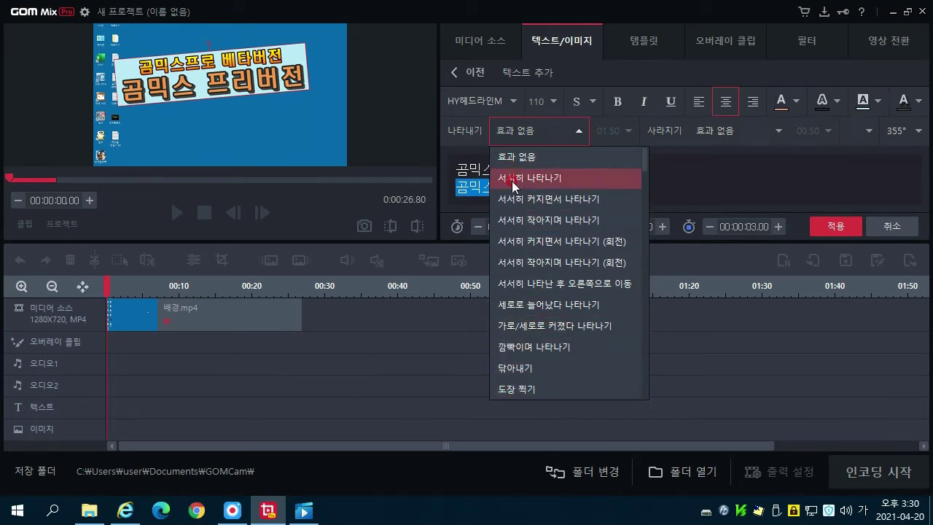
{"action": "left_click", "coordinate": [549, 347]}
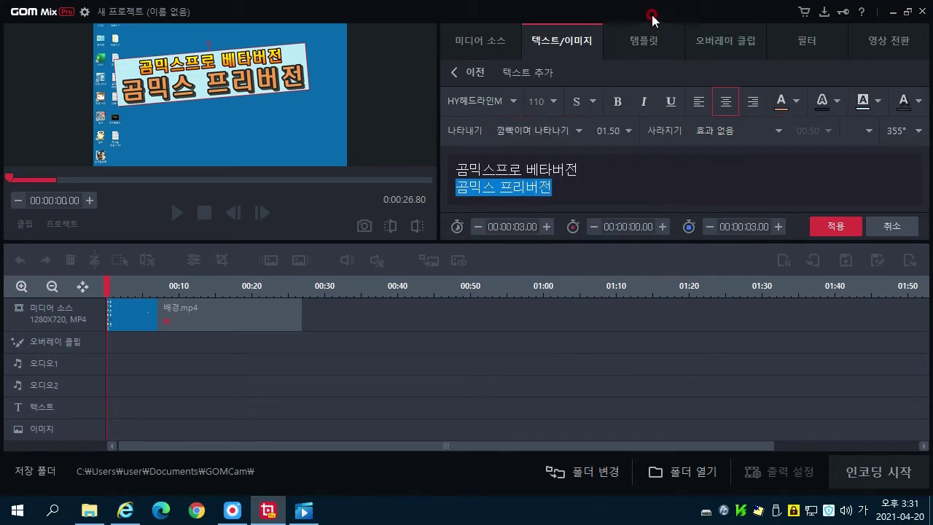
{"action": "left_click", "coordinate": [778, 131]}
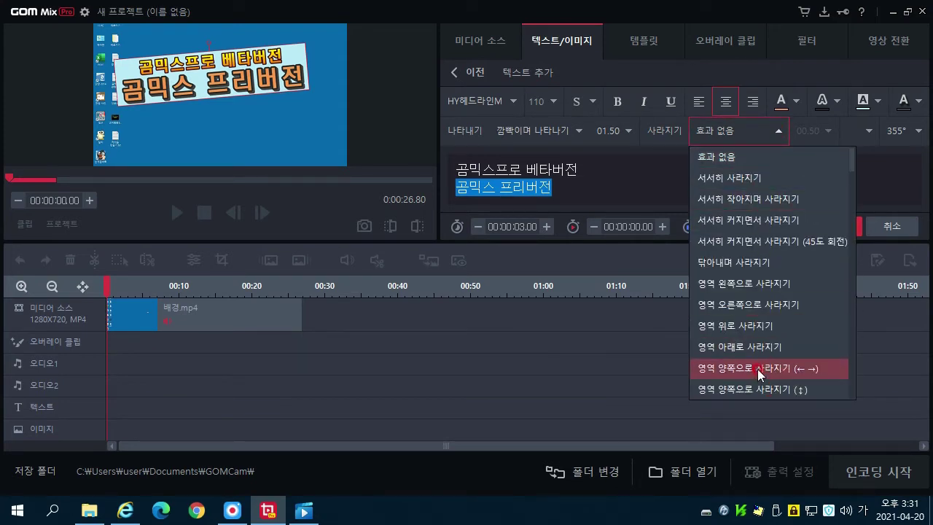
{"action": "left_click", "coordinate": [720, 178]}
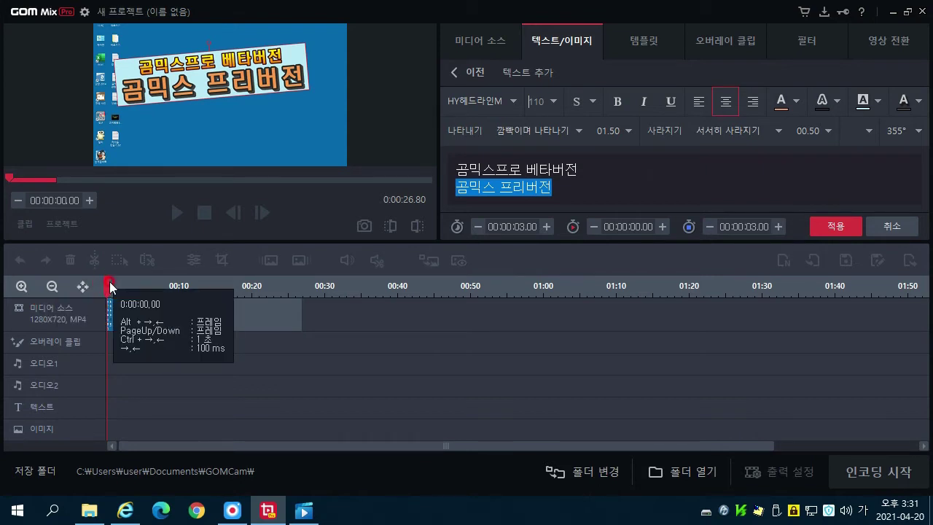
Step: Set the title to start at 00:00:15.10 and end at 00:00:20.30, and apply it to the timeline
{"action": "left_click_drag", "start_coordinate": [109, 285], "coordinate": [215, 286]}
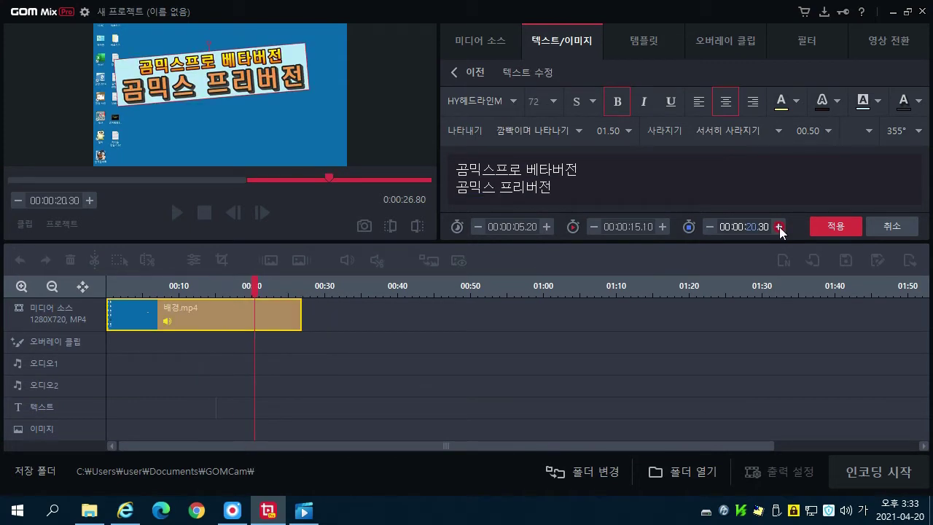
{"action": "left_click", "coordinate": [844, 232]}
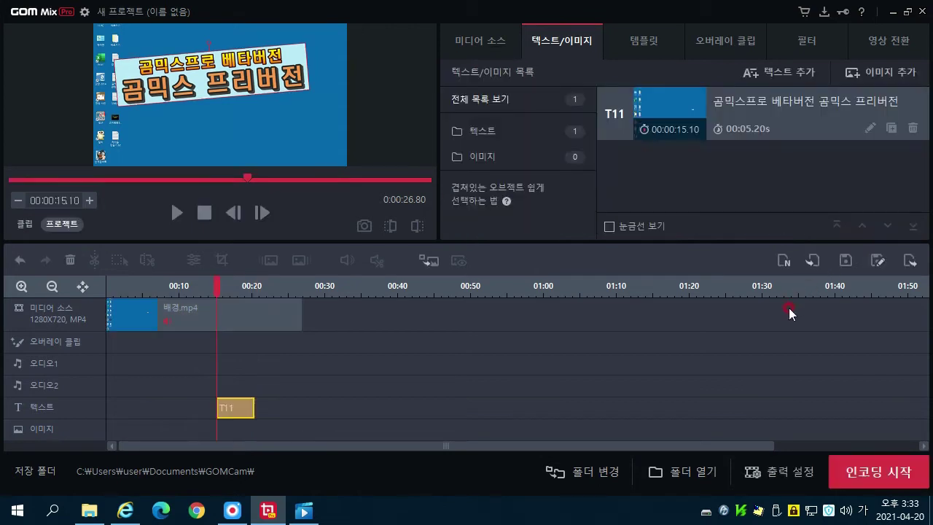
Step: Move the text clip earlier on its track to start at 00:00:05.60, and preview the project from 00:00:03.50
{"action": "left_click", "coordinate": [242, 406]}
{"action": "left_click_drag", "start_coordinate": [242, 410], "coordinate": [191, 414]}
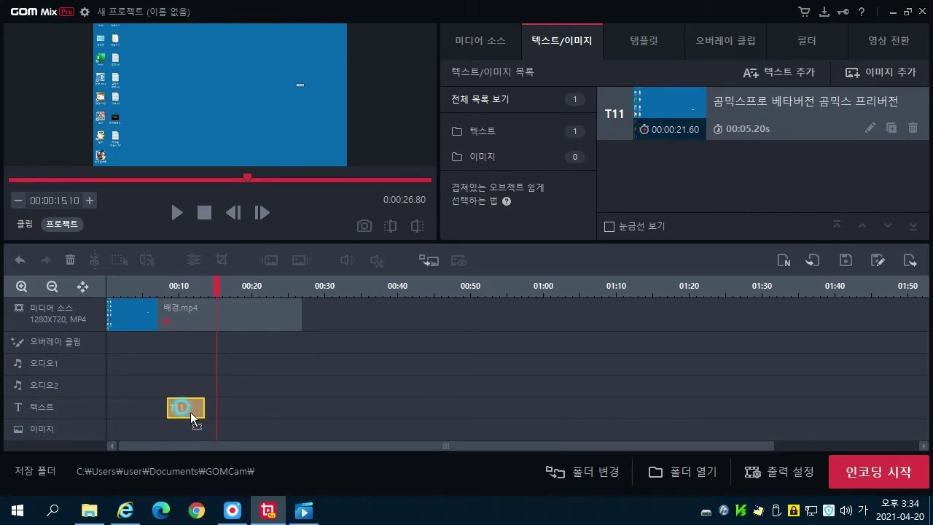
{"action": "left_click", "coordinate": [134, 288]}
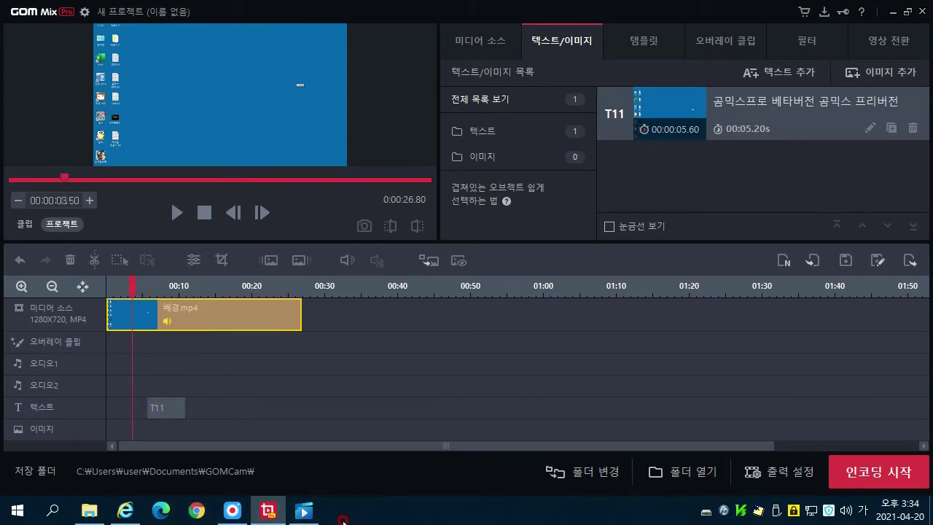
{"action": "key", "text": "space"}
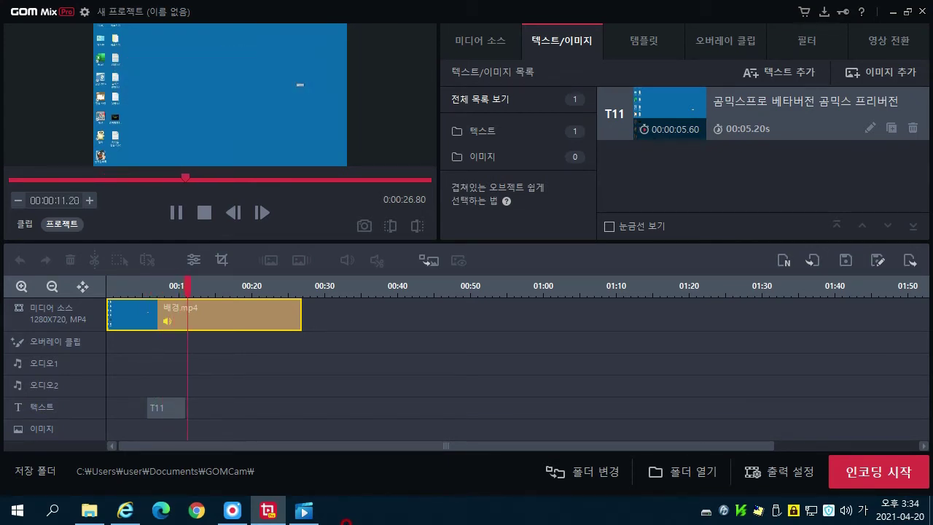
Step: Select the title 곰믹스프로 베타버전 곰믹스 프리버전 in the text list and open it for editing
{"action": "left_click", "coordinate": [692, 107]}
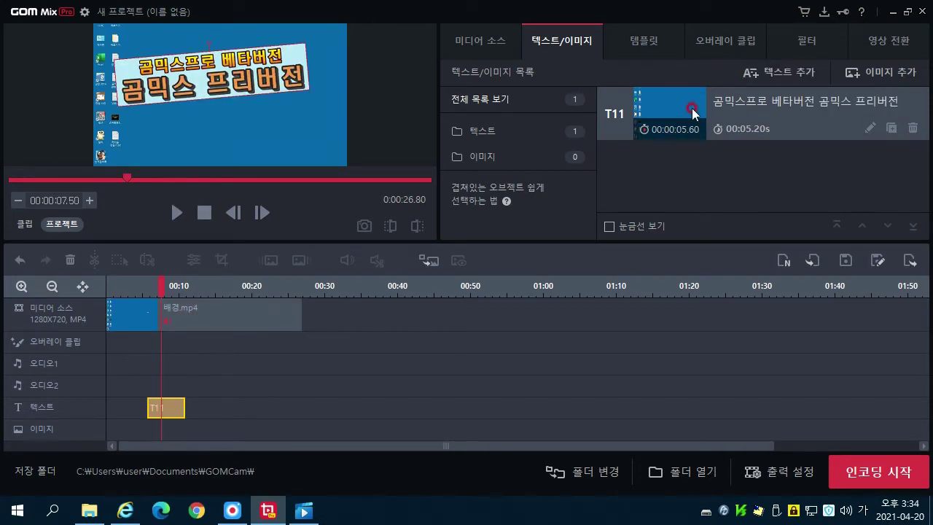
{"action": "left_click", "coordinate": [888, 128]}
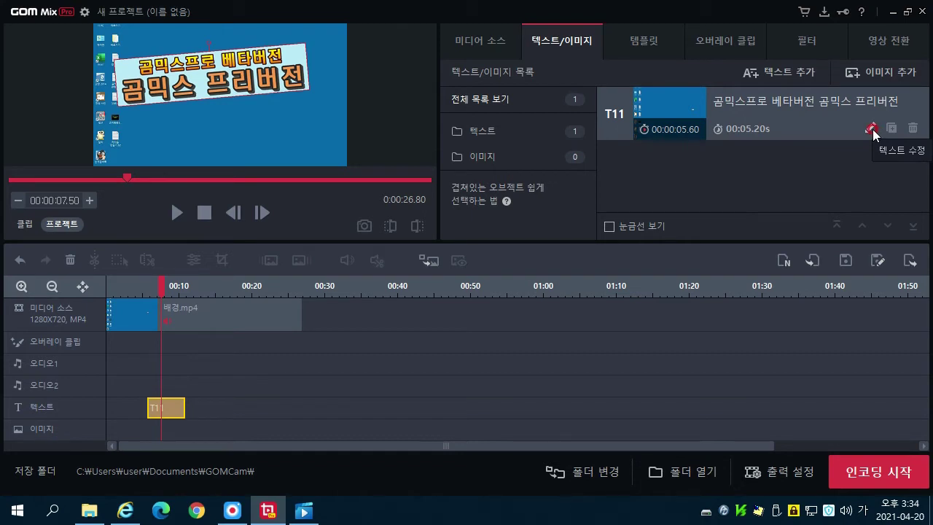
{"action": "left_click", "coordinate": [869, 130]}
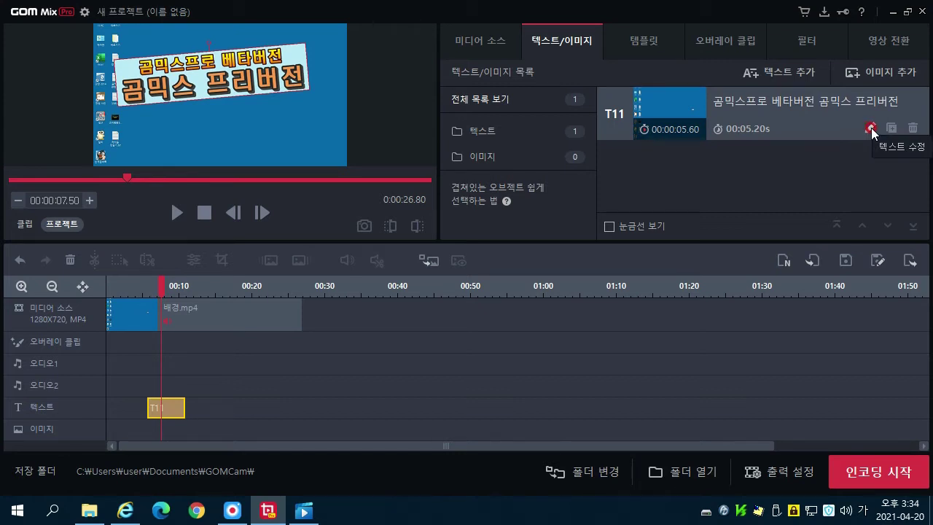
{"action": "left_click", "coordinate": [871, 128]}
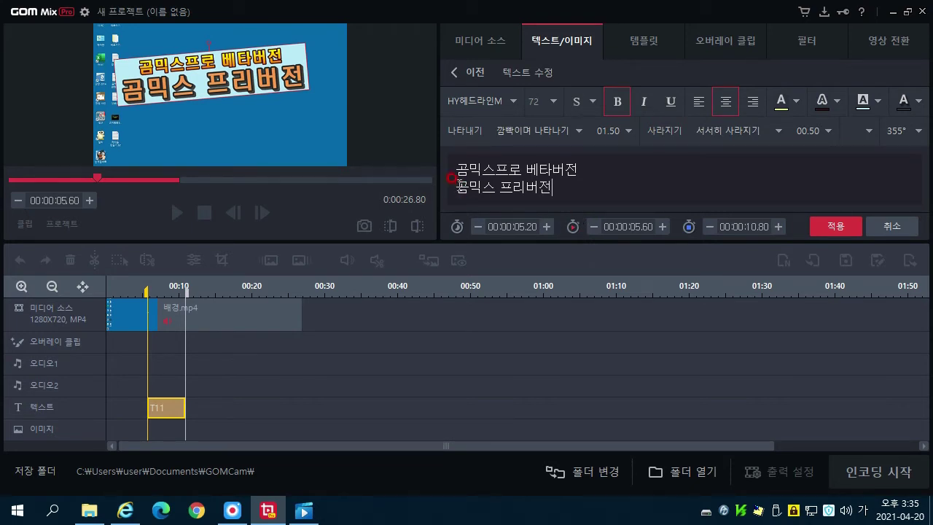
Step: Set the font size of the title's second line 곰믹스 프리버전 to 80 and apply the change
{"action": "left_click_drag", "start_coordinate": [455, 183], "coordinate": [551, 185]}
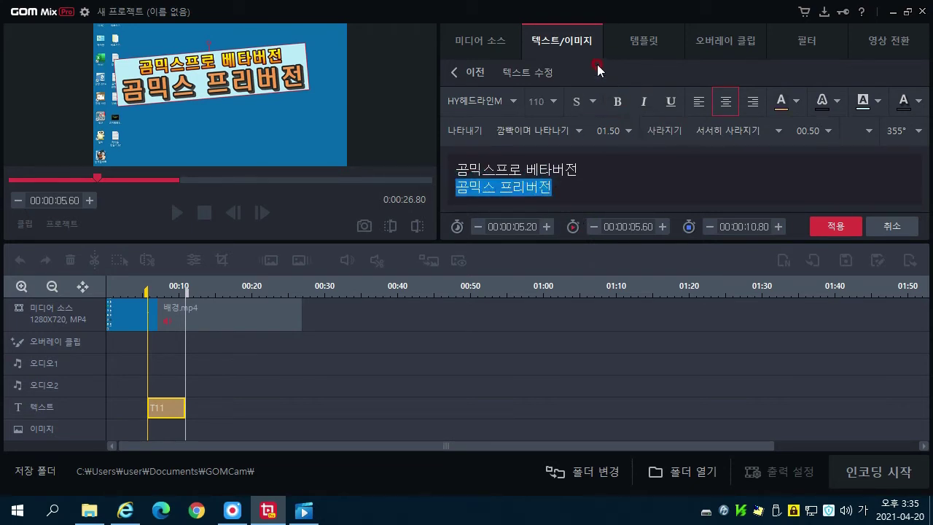
{"action": "left_click", "coordinate": [553, 101]}
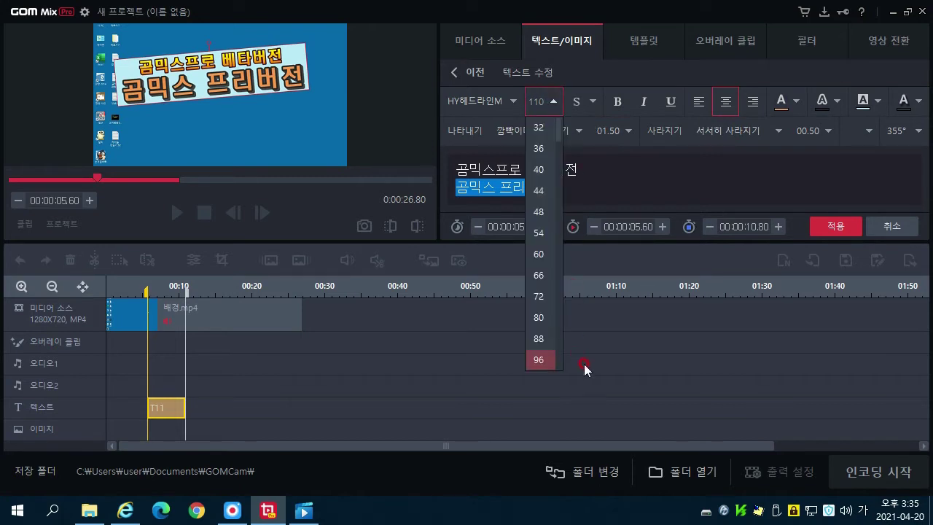
{"action": "left_click", "coordinate": [545, 317]}
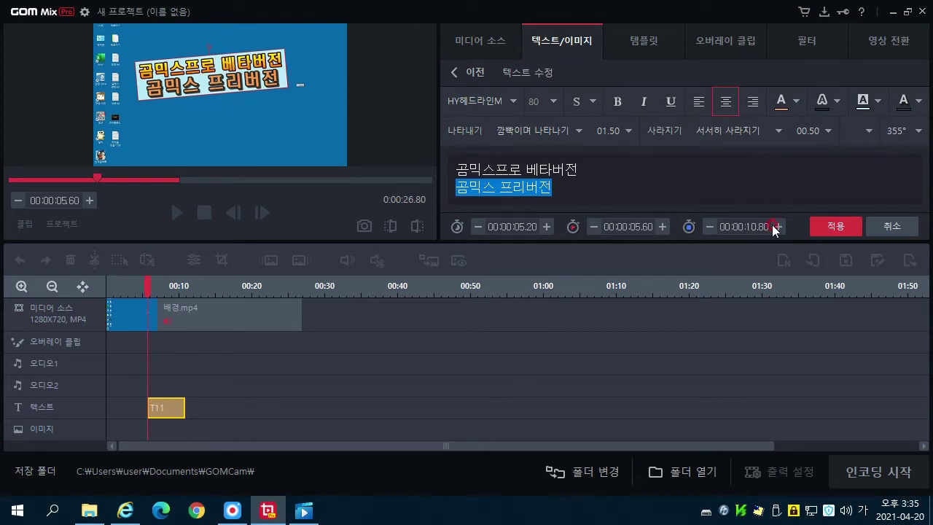
{"action": "left_click", "coordinate": [834, 228]}
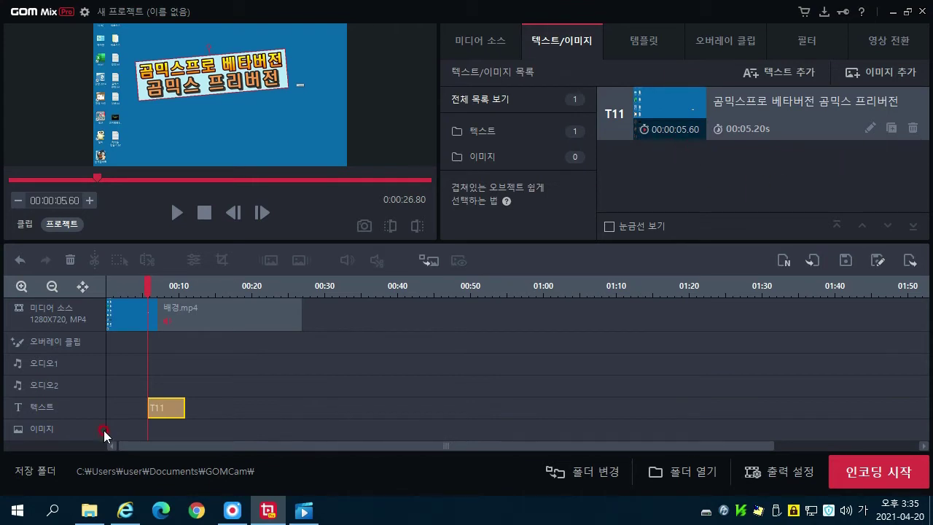
Step: Duplicate the two-line title so that the copy starts at 00:00:21.00 on the timeline
{"action": "left_click", "coordinate": [260, 309]}
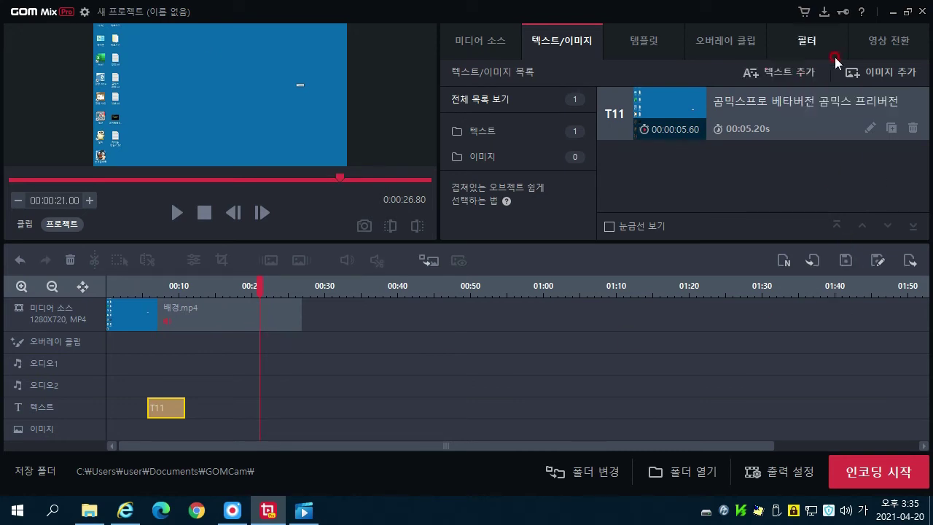
{"action": "left_click", "coordinate": [892, 130]}
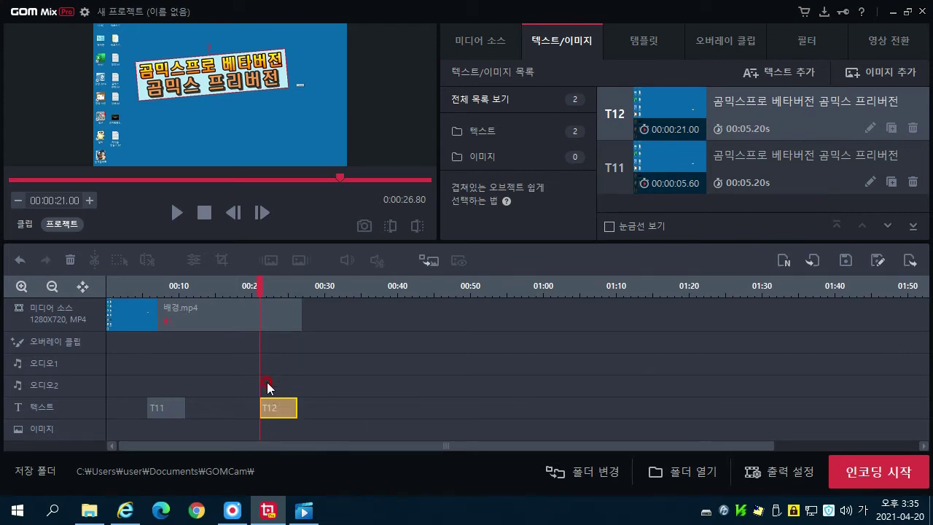
{"action": "left_click", "coordinate": [295, 411]}
{"action": "left_click", "coordinate": [873, 86]}
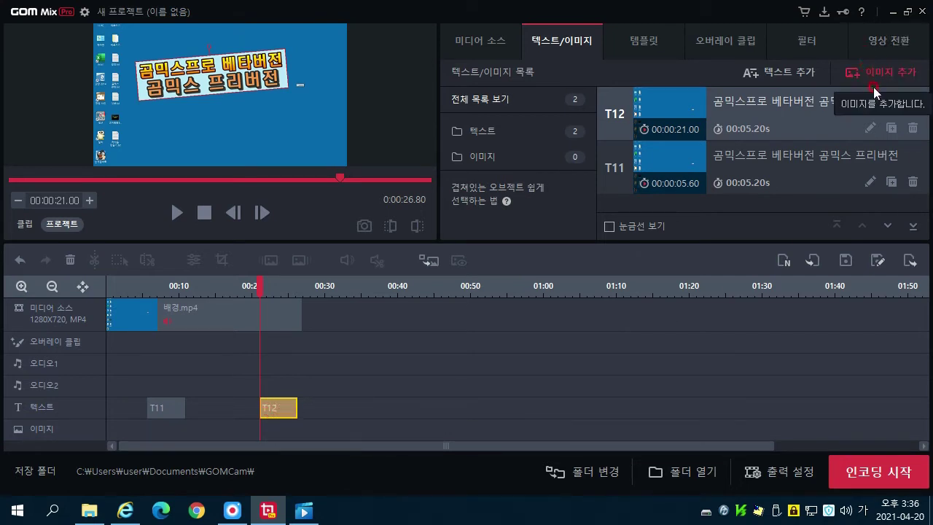
Step: Remove the second line 곰믹스 프리버전 from the duplicated title at 00:00:21.00 and apply the edit
{"action": "left_click", "coordinate": [869, 128]}
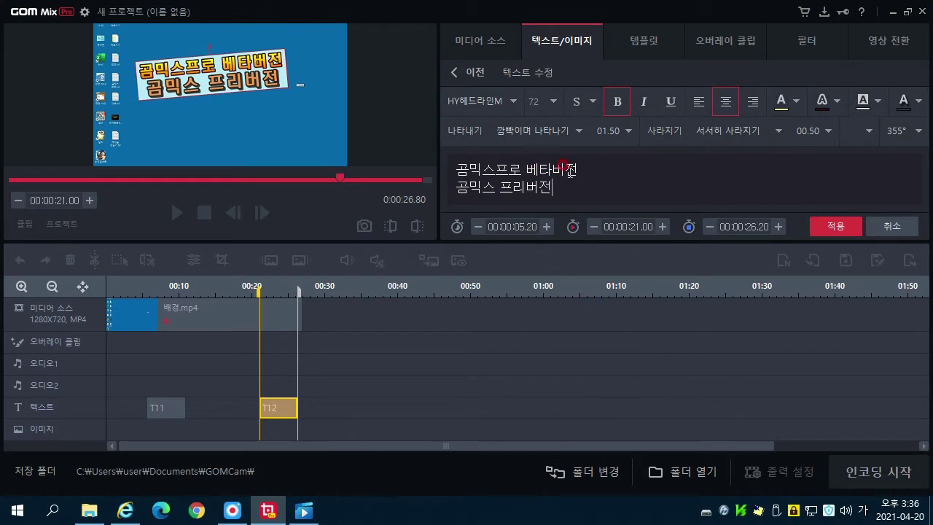
{"action": "left_click_drag", "start_coordinate": [563, 187], "coordinate": [458, 191]}
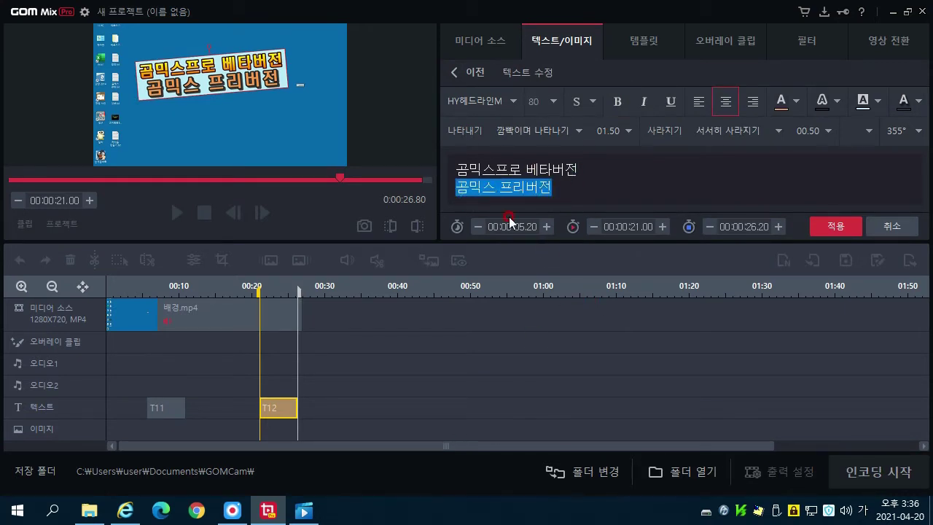
{"action": "key", "text": "BackSpace"}
{"action": "key", "text": "BackSpace"}
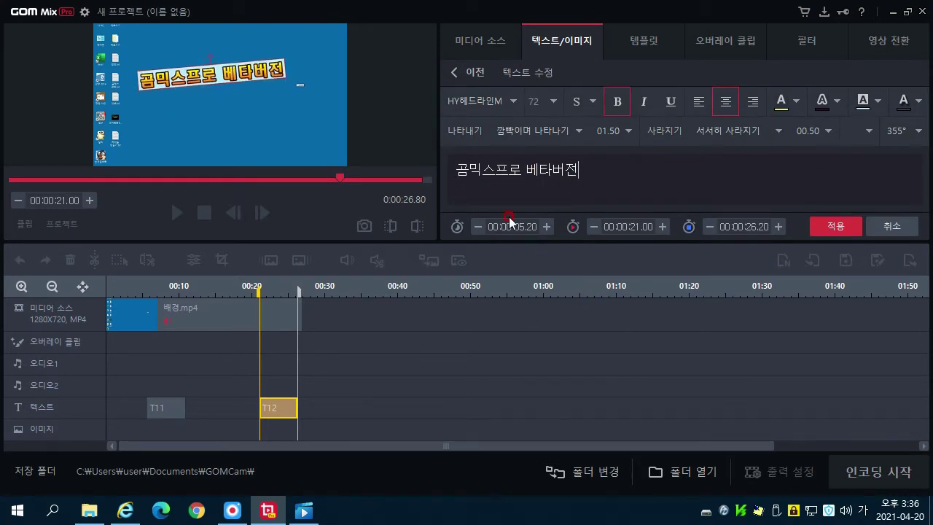
{"action": "left_click", "coordinate": [836, 226]}
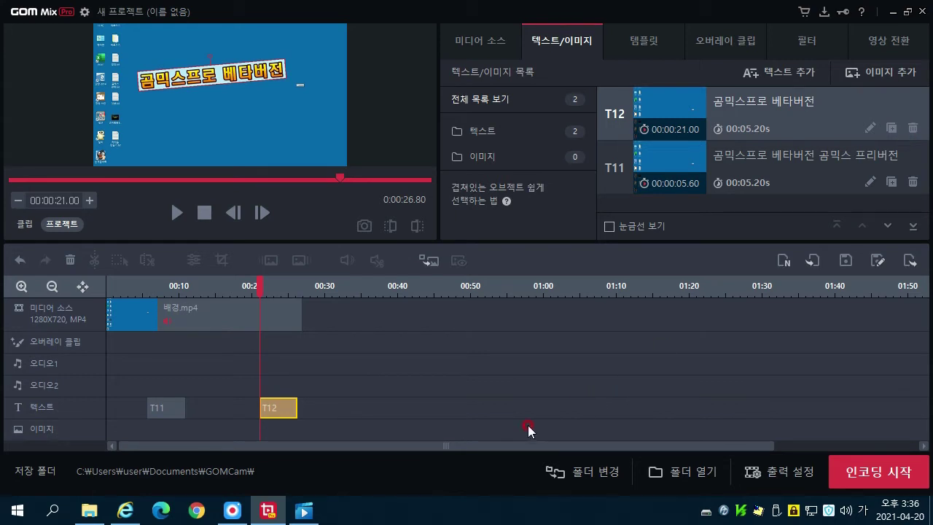
Step: Delete the duplicated title and the original two-line title from the project
{"action": "left_click", "coordinate": [913, 127]}
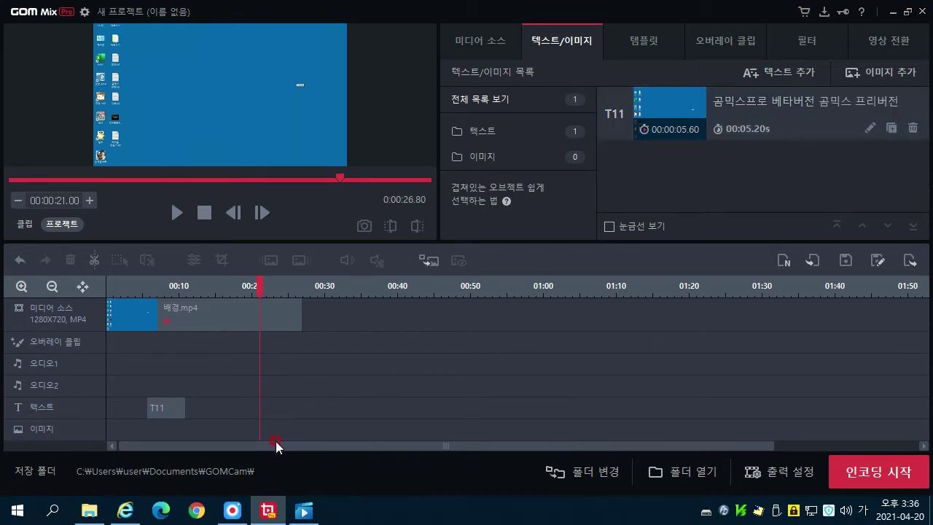
{"action": "left_click", "coordinate": [175, 409]}
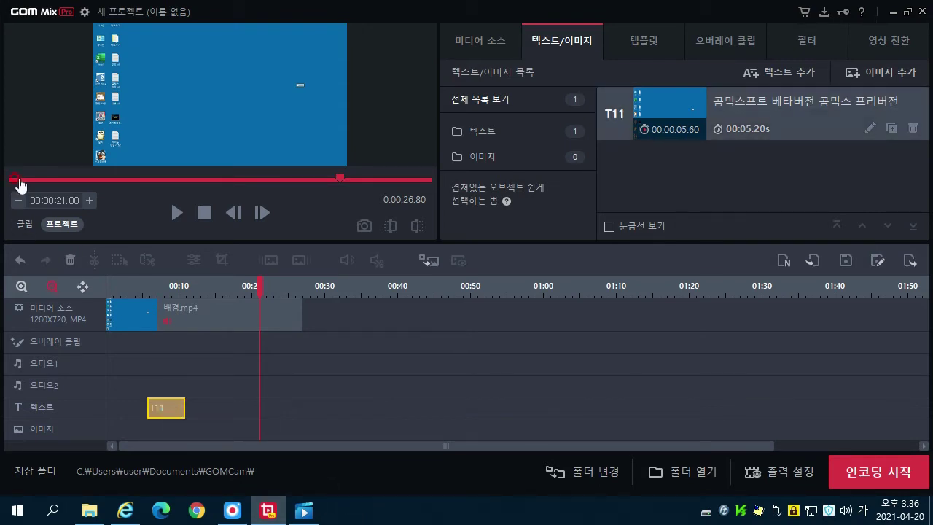
{"action": "left_click", "coordinate": [71, 259]}
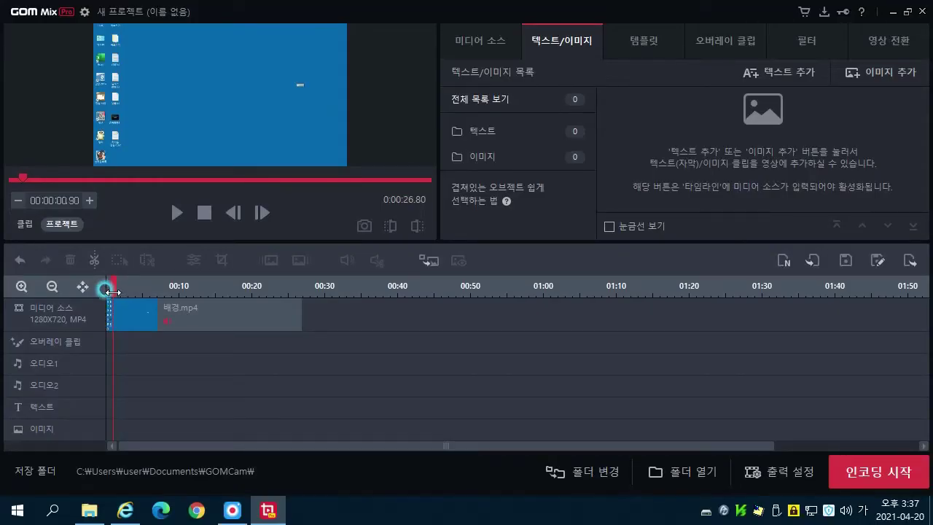
Step: Place the playhead at 00:00:00.90 and browse the 애니메이션, 프레임 and 시즌팩 template categories
{"action": "left_click", "coordinate": [113, 292]}
{"action": "left_click", "coordinate": [649, 48]}
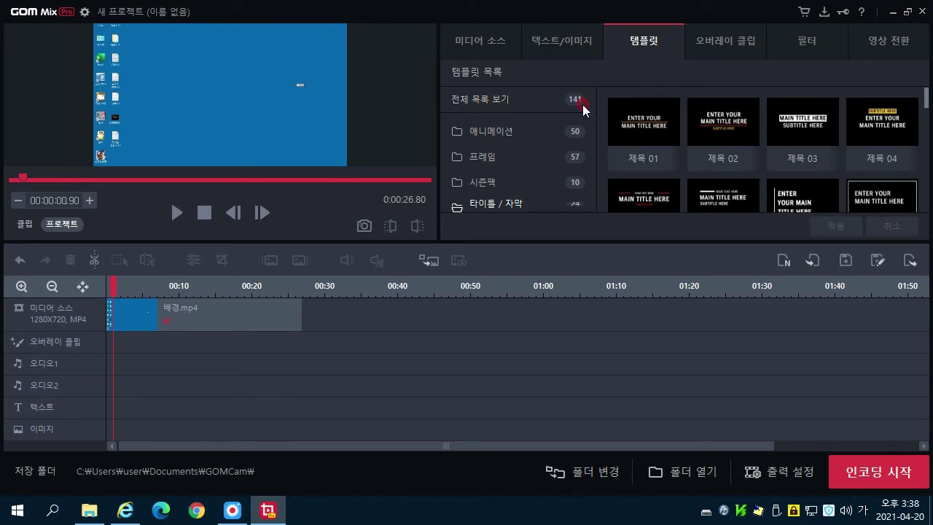
{"action": "left_click", "coordinate": [484, 132]}
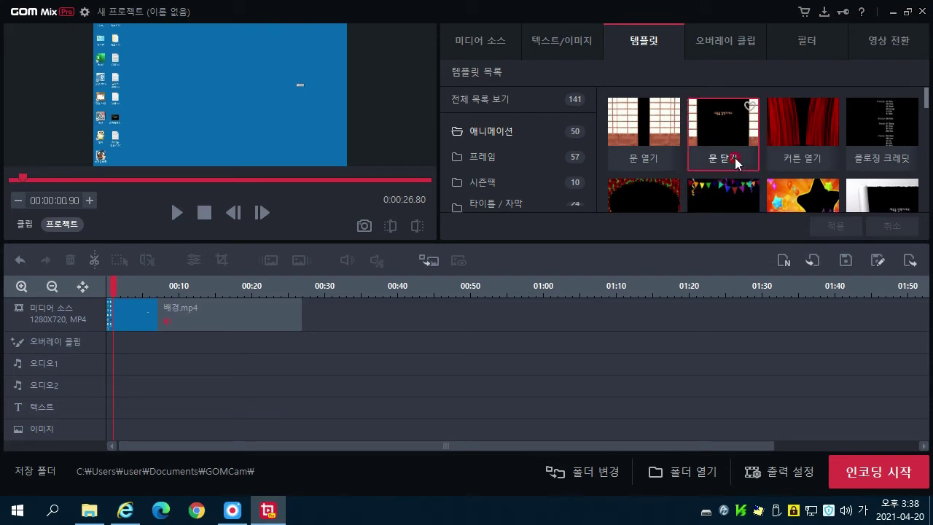
{"action": "left_click", "coordinate": [738, 137]}
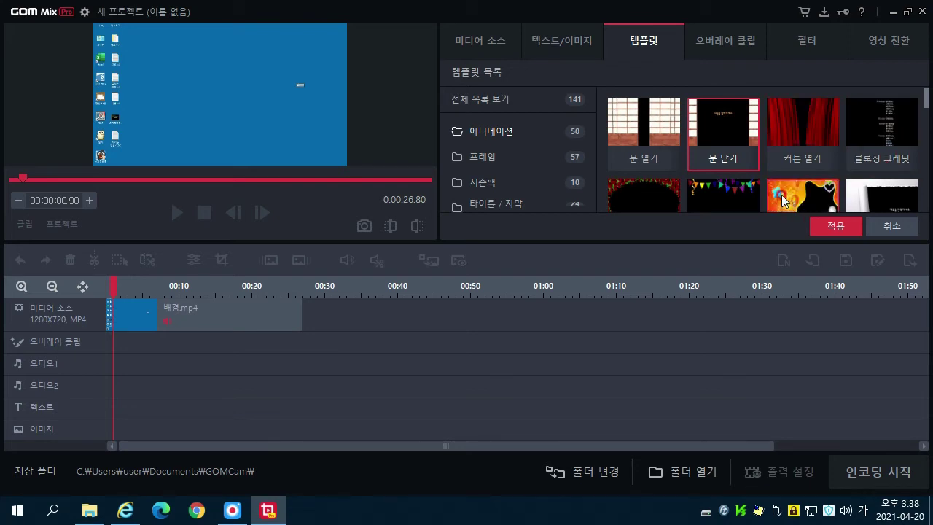
{"action": "left_click", "coordinate": [477, 163]}
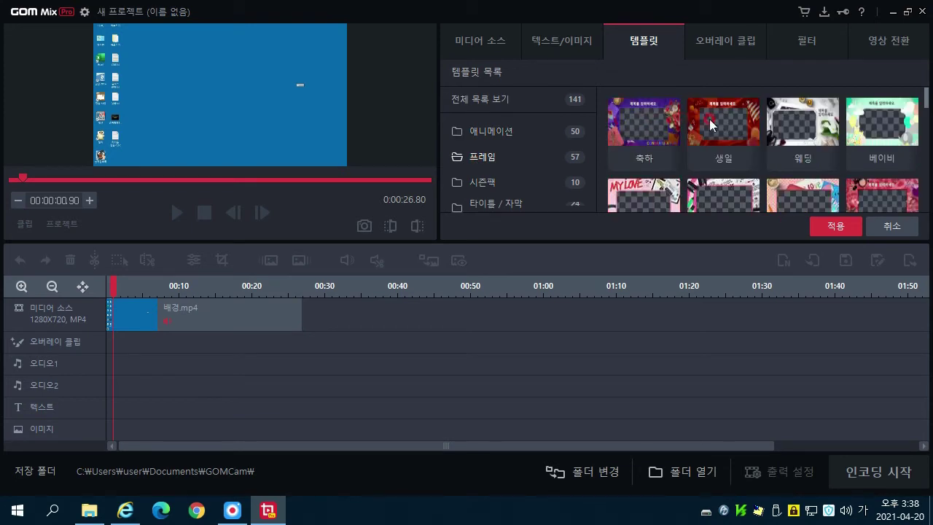
{"action": "left_click", "coordinate": [799, 120]}
{"action": "left_click", "coordinate": [884, 118]}
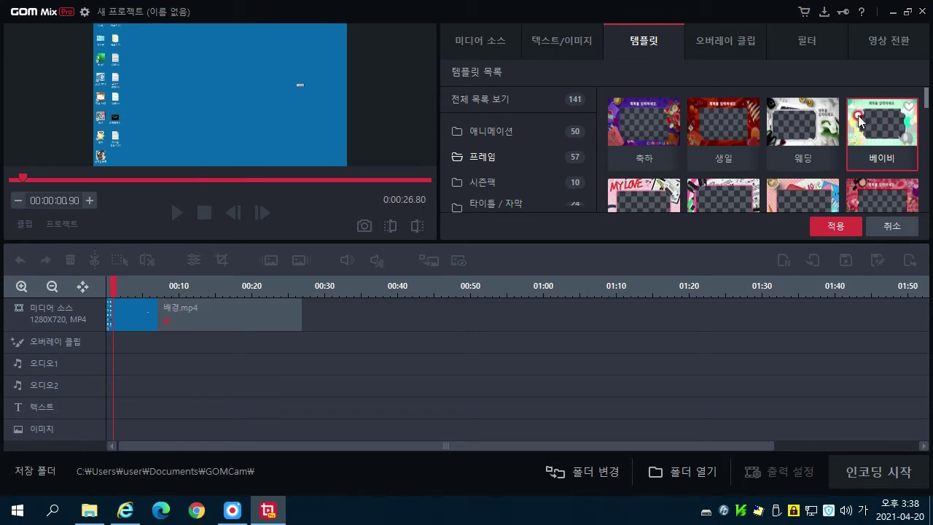
{"action": "left_click", "coordinate": [478, 188]}
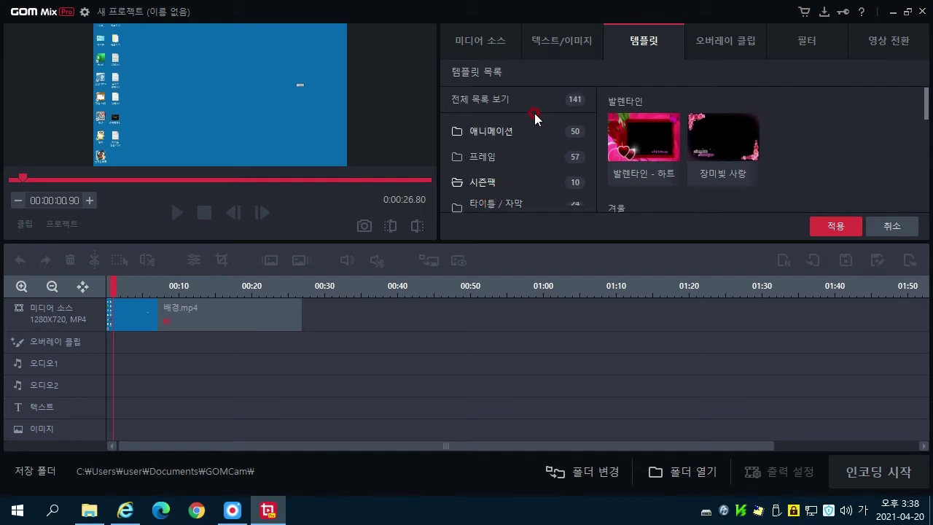
Step: Apply the 애니메이션 template 찢으면서 등장 at 00:00:00.90 on the timeline
{"action": "left_click", "coordinate": [492, 136]}
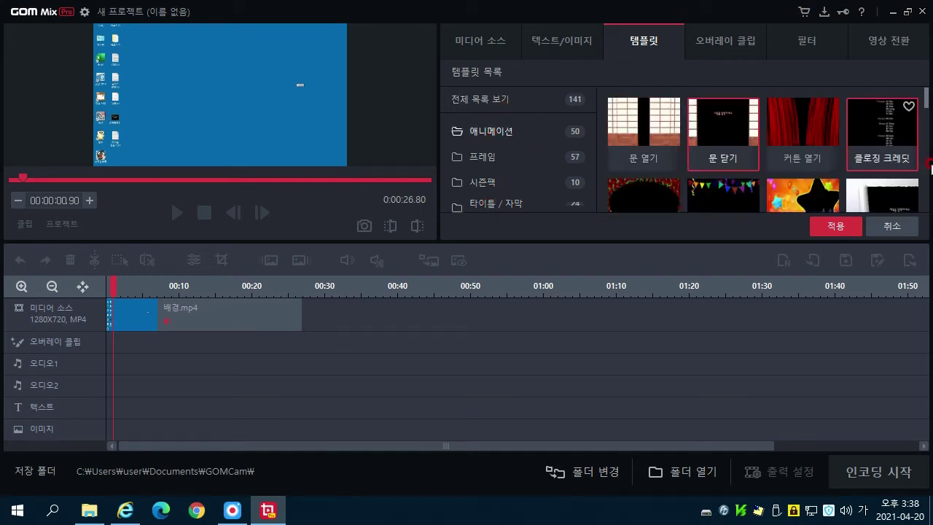
{"action": "scroll", "coordinate": [860, 109], "scroll_direction": "down", "scroll_amount": 1}
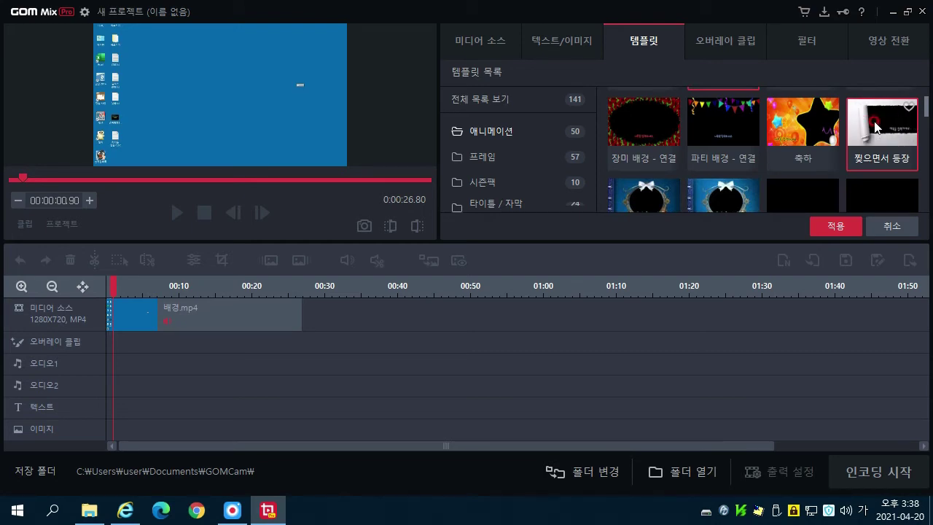
{"action": "left_click", "coordinate": [875, 126]}
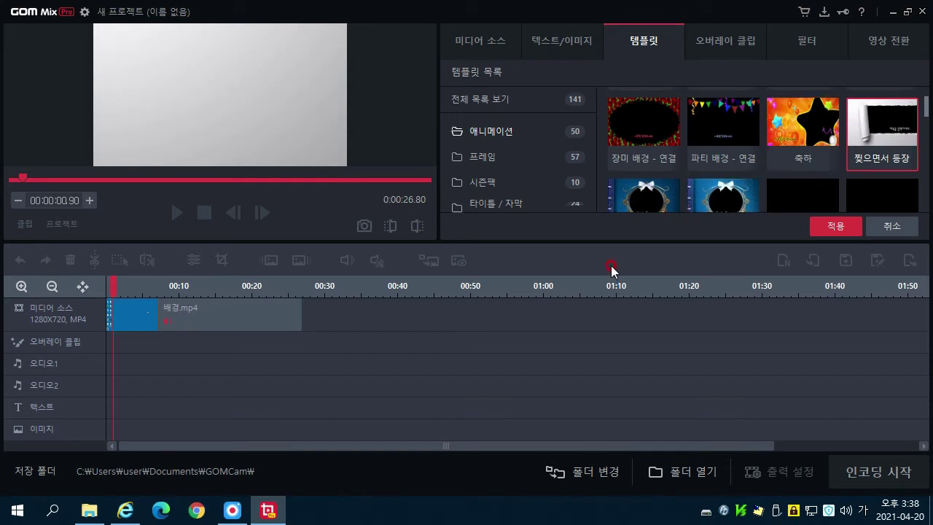
{"action": "left_click", "coordinate": [836, 226]}
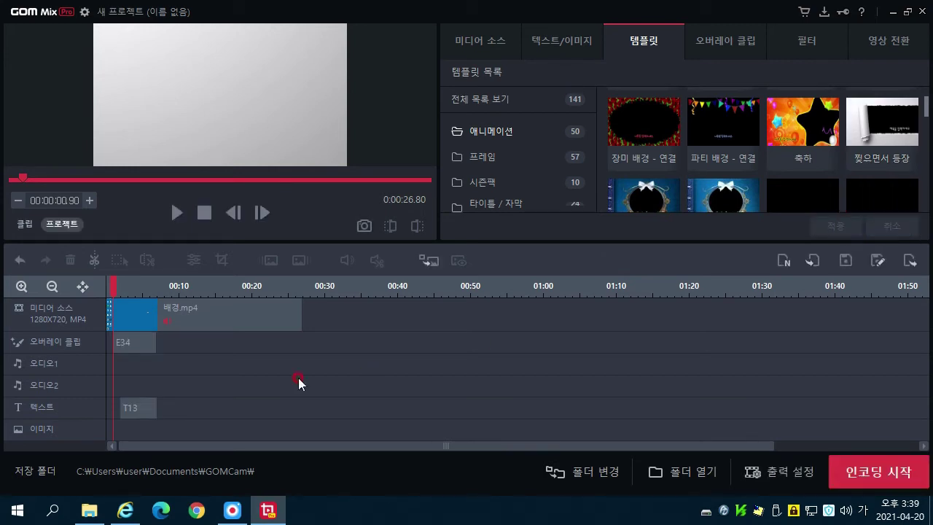
Step: Extend the end of the 찢어진 효과 01 overlay clip on the timeline to 00:00:07.90
{"action": "left_click", "coordinate": [141, 342]}
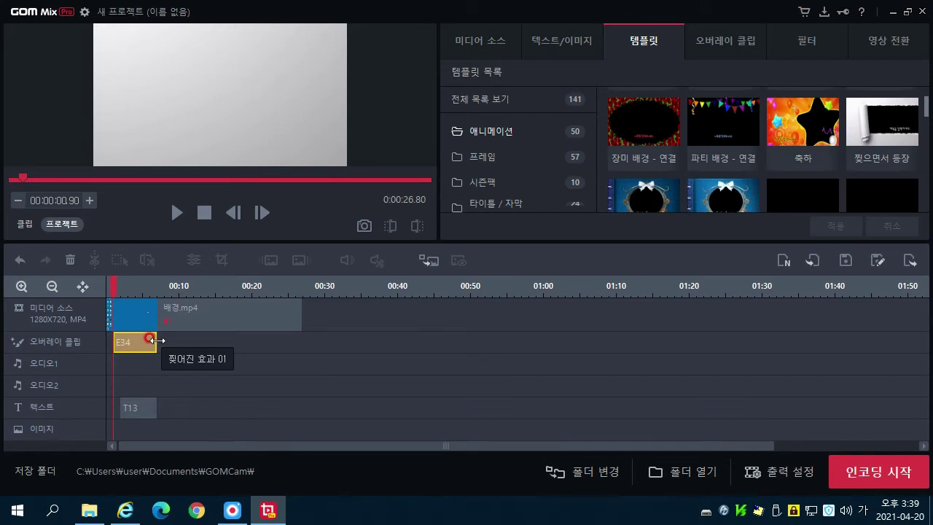
{"action": "left_click_drag", "start_coordinate": [158, 338], "coordinate": [124, 343]}
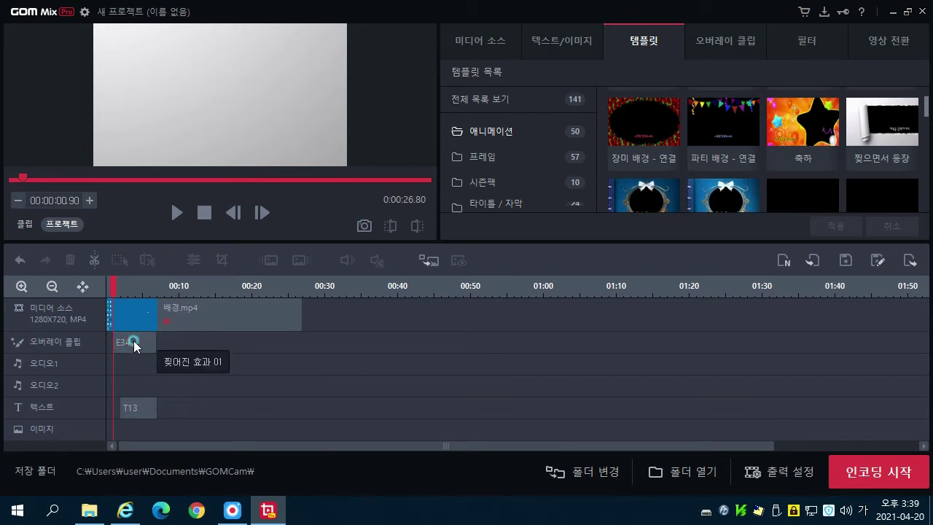
{"action": "left_click", "coordinate": [129, 340]}
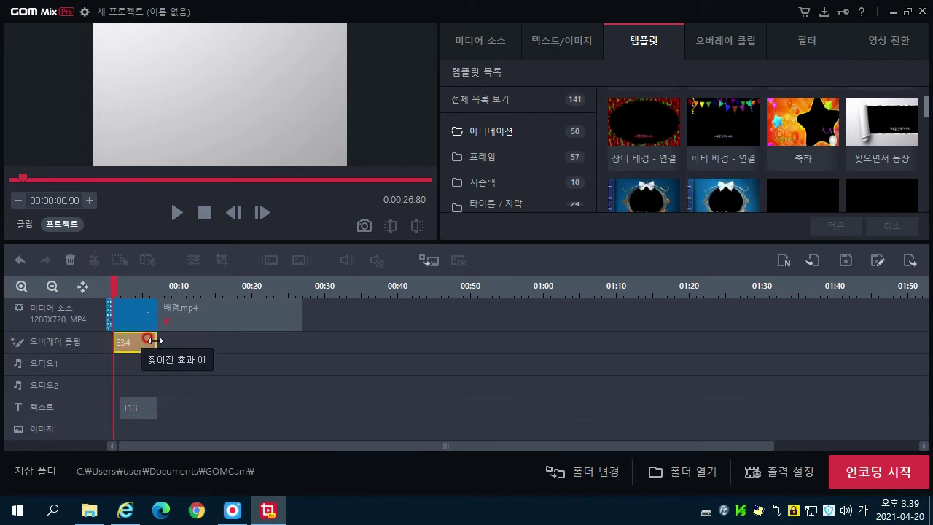
{"action": "left_click", "coordinate": [150, 340]}
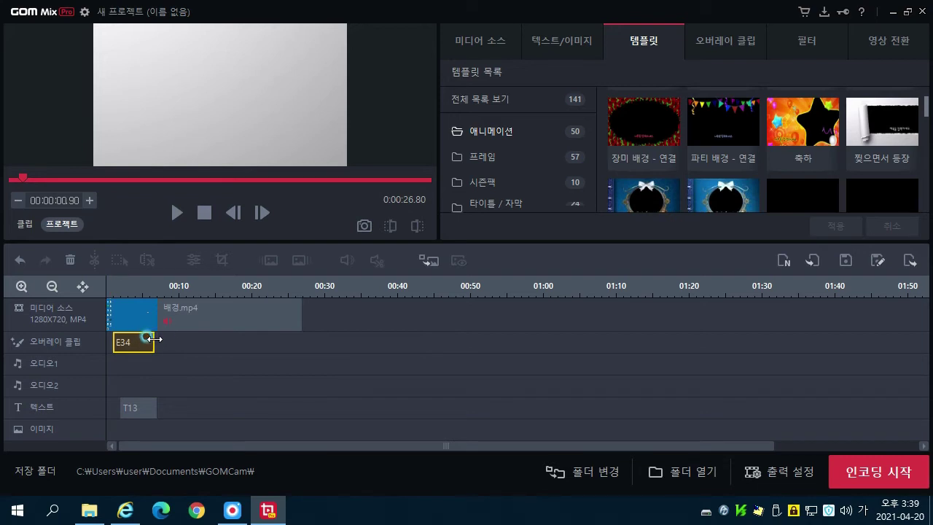
{"action": "mouse_move", "coordinate": [155, 340]}
{"action": "left_mouse_down"}
{"action": "mouse_move", "coordinate": [219, 337]}
{"action": "mouse_move", "coordinate": [149, 338]}
{"action": "mouse_move", "coordinate": [163, 337]}
{"action": "left_mouse_up"}
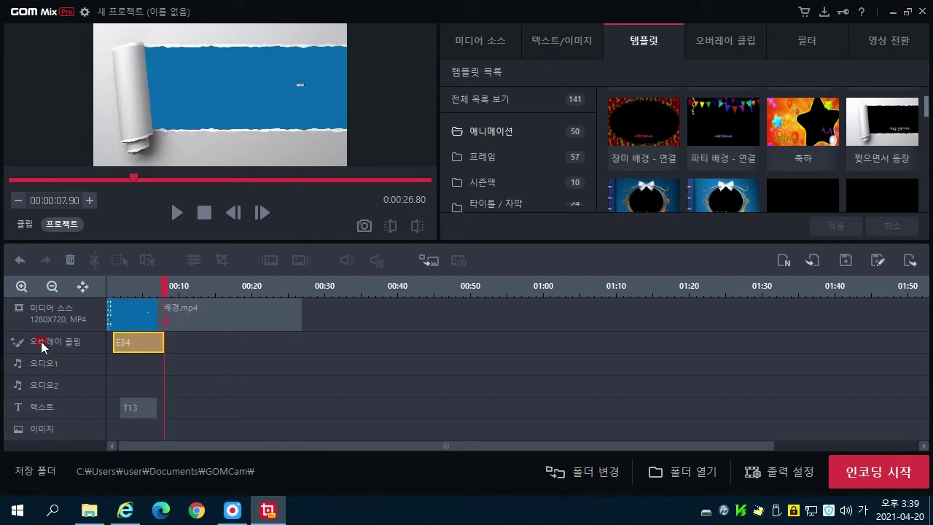
Step: Preview the project with the torn-paper template from 00:00:00.10
{"action": "left_click", "coordinate": [143, 343]}
{"action": "left_click", "coordinate": [108, 288]}
{"action": "left_click", "coordinate": [111, 302]}
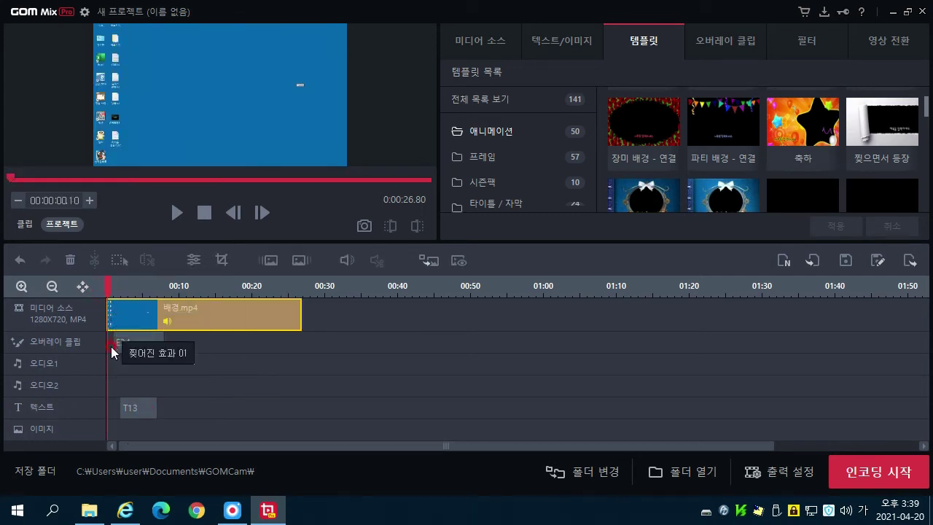
{"action": "key", "text": "space"}
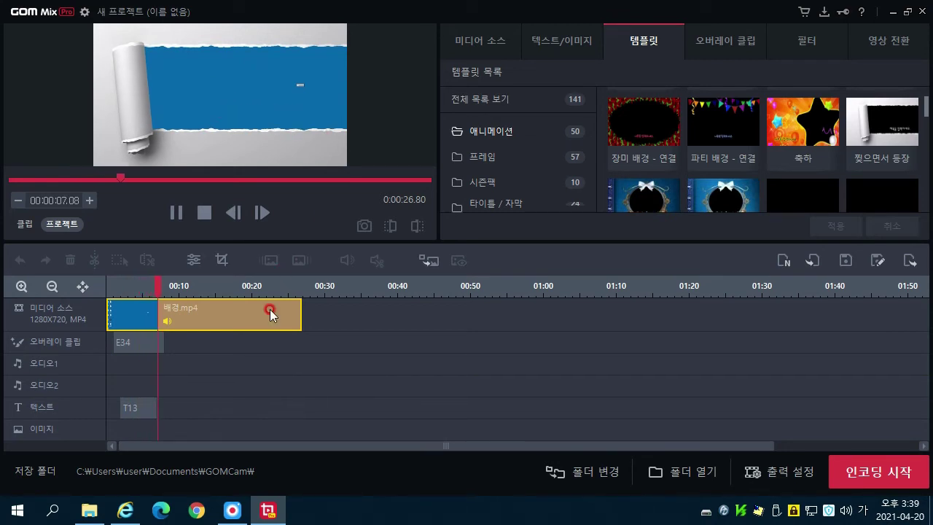
Step: Open the template's title text for editing and replace 제목을 입력하세요. with 곰믹스프로 활용-1
{"action": "left_click", "coordinate": [138, 410]}
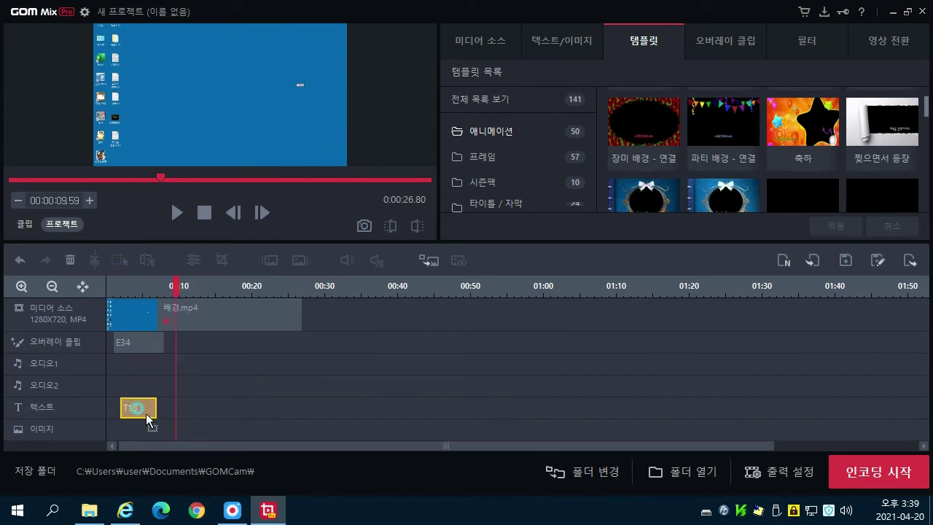
{"action": "left_click", "coordinate": [552, 44]}
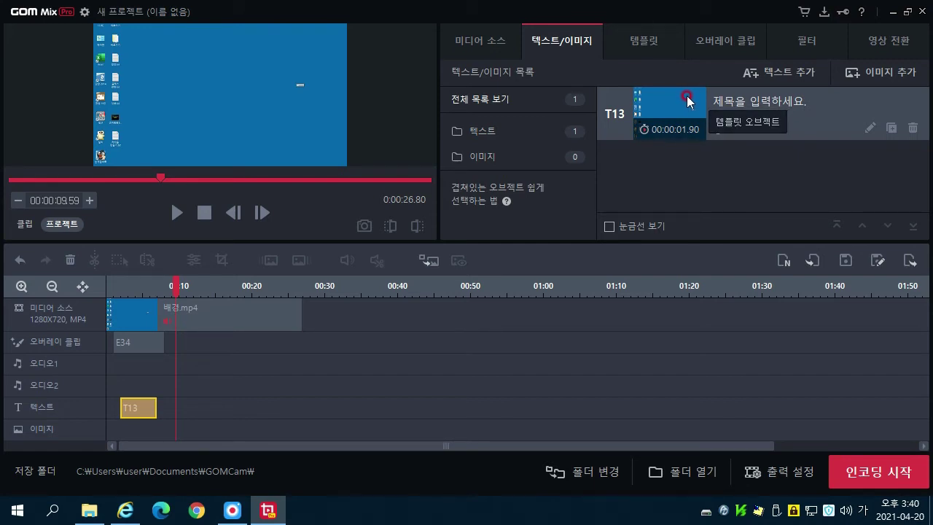
{"action": "left_click", "coordinate": [866, 128]}
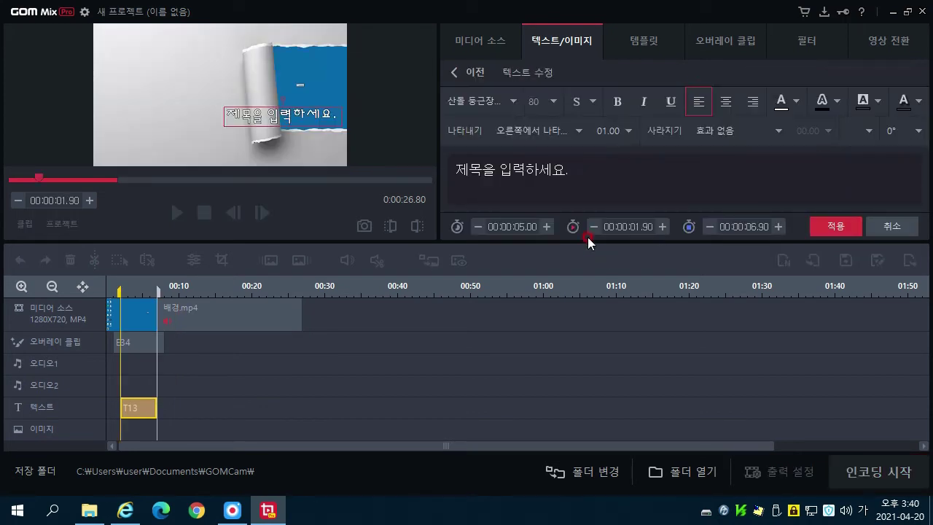
{"action": "key", "text": "ctrl+a"}
{"action": "type", "text": "곰믹스프로 활용-1"}
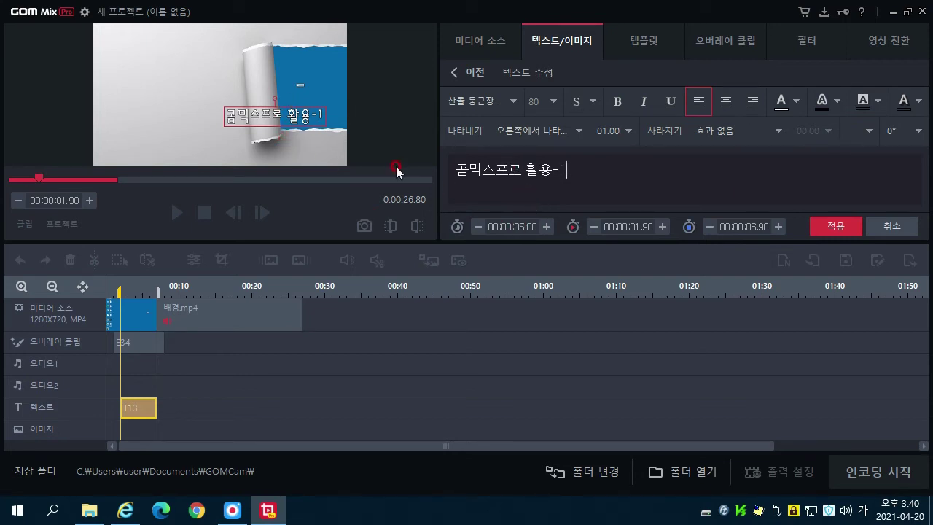
Step: Move the 곰믹스프로 활용-1 title above the torn-paper opening and set its font size to 60
{"action": "left_click_drag", "start_coordinate": [257, 115], "coordinate": [238, 35]}
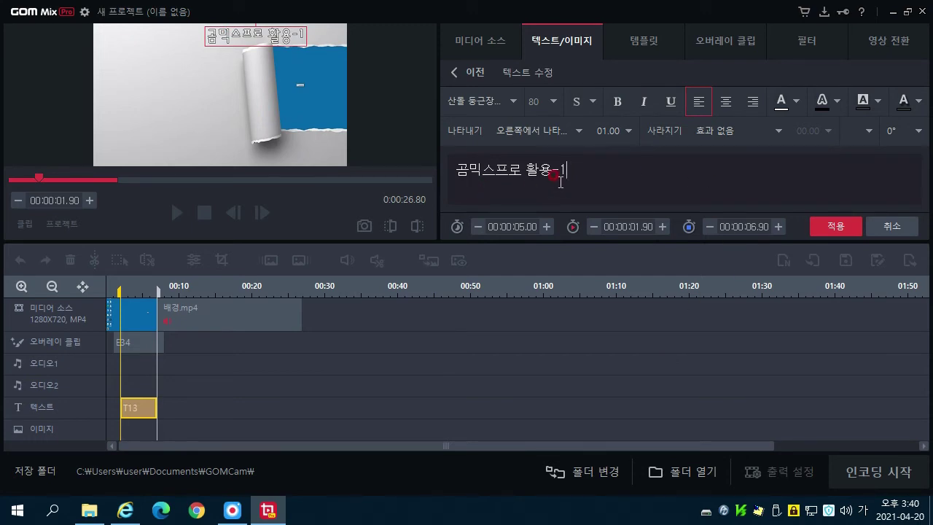
{"action": "left_click", "coordinate": [556, 102]}
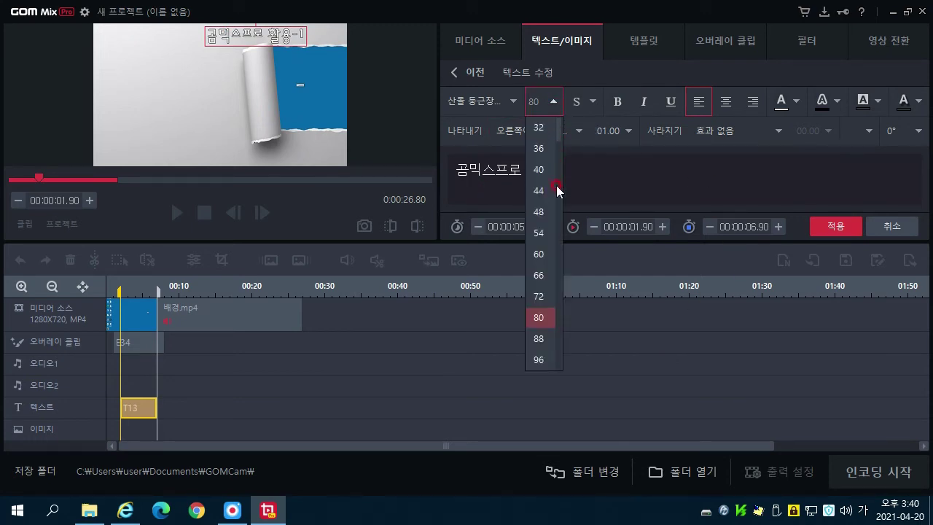
{"action": "left_click", "coordinate": [548, 254]}
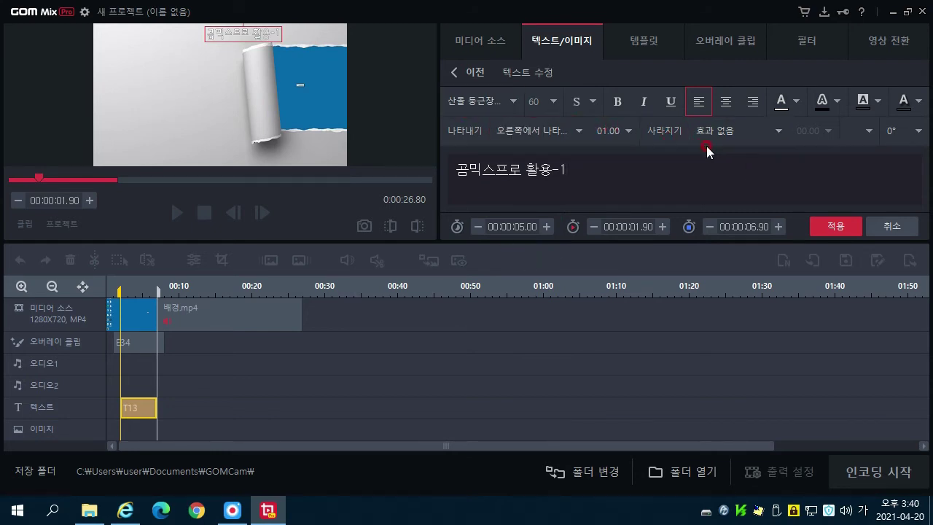
Step: Give the 곰믹스프로 활용-1 title the red preset style with a white outline and apply the text changes
{"action": "left_click", "coordinate": [593, 101]}
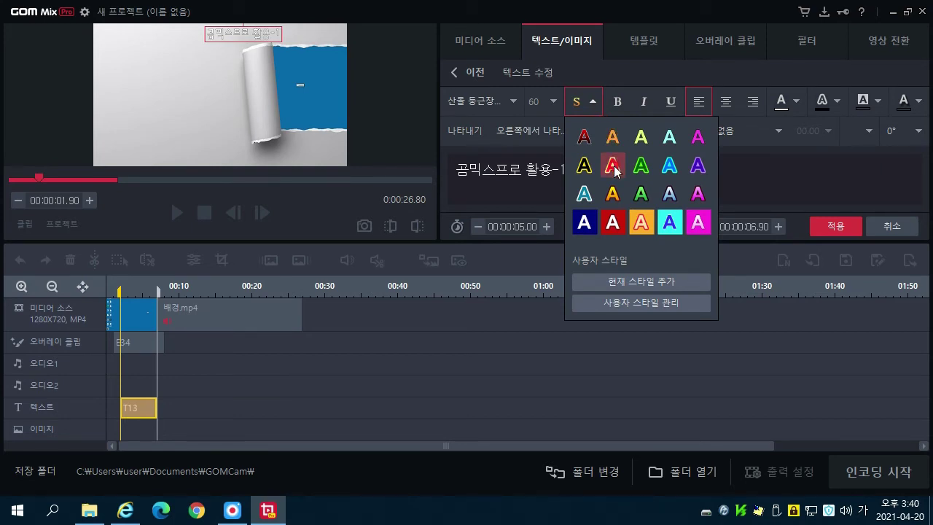
{"action": "left_click", "coordinate": [613, 166]}
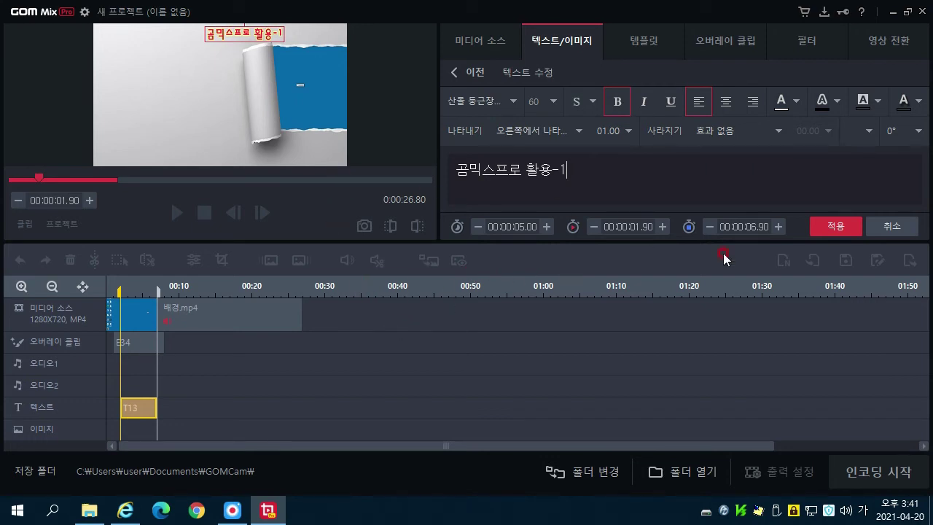
{"action": "left_click", "coordinate": [835, 226]}
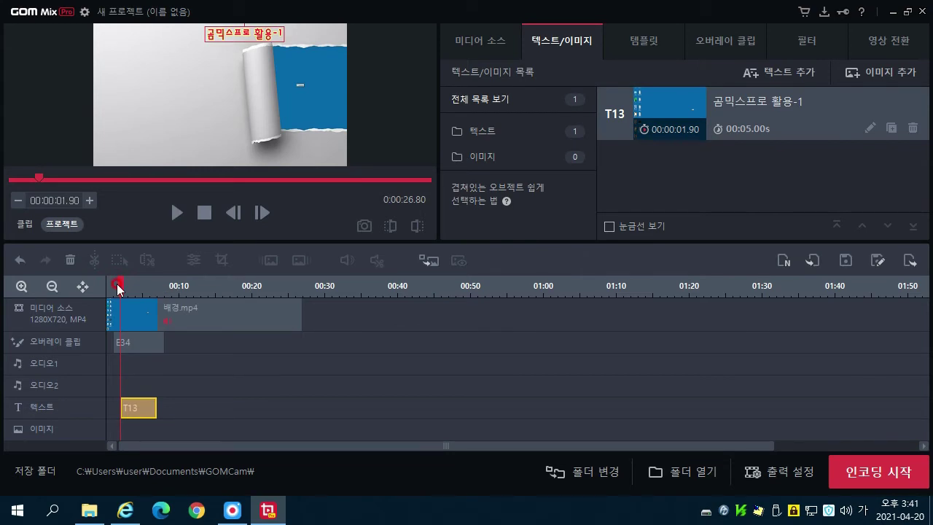
Step: Preview the project from near its start to check the restyled torn-paper title
{"action": "left_click_drag", "start_coordinate": [117, 288], "coordinate": [110, 286]}
{"action": "key", "text": "space"}
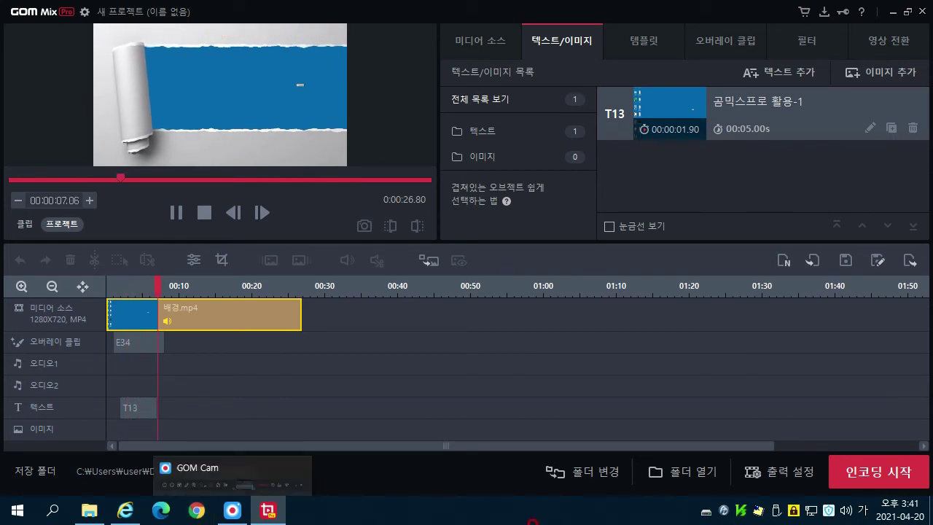
{"action": "key", "text": "space"}
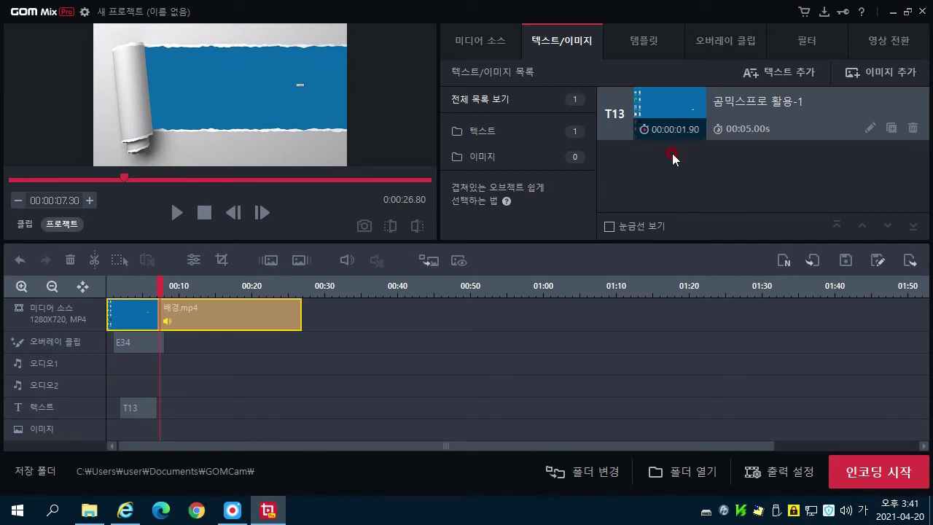
Step: Apply the 타이틀 / 자막 template 제목 12 at 00:00:03.10 on the timeline
{"action": "left_click", "coordinate": [645, 45]}
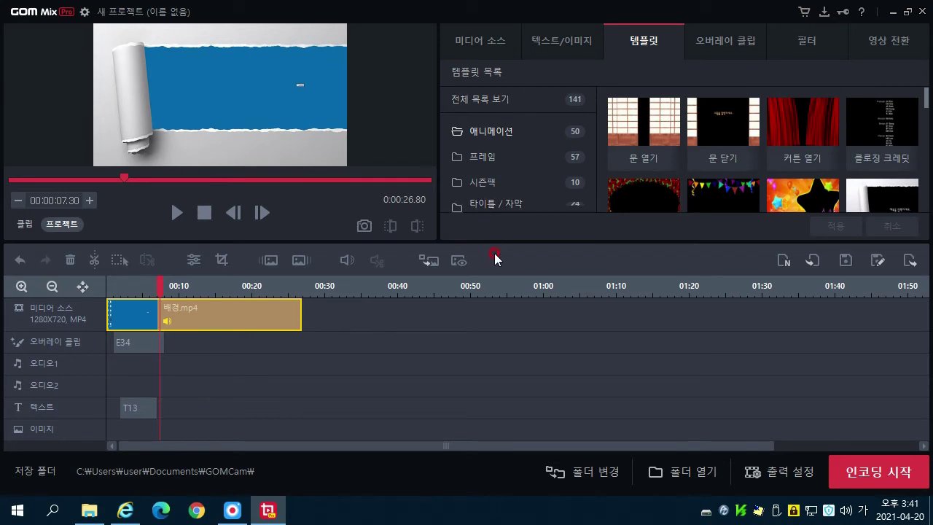
{"action": "left_click", "coordinate": [482, 202]}
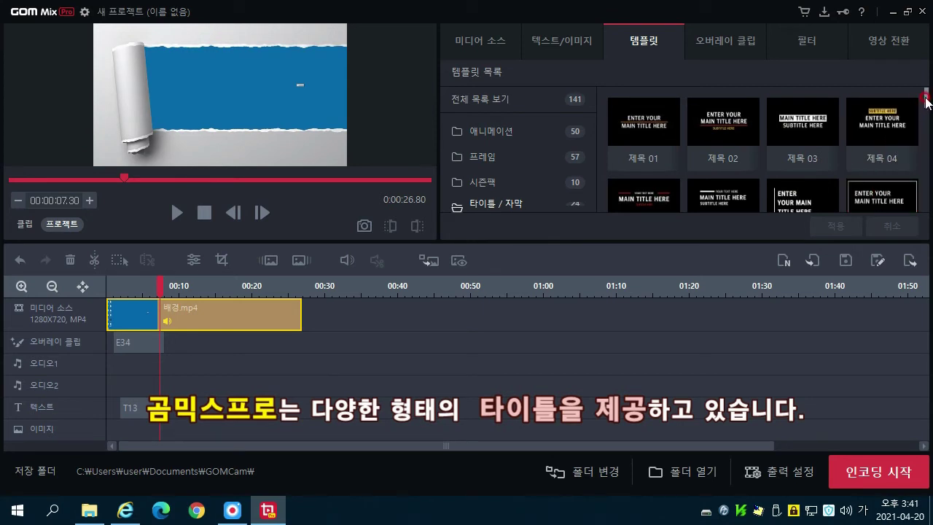
{"action": "left_click_drag", "start_coordinate": [927, 102], "coordinate": [927, 130]}
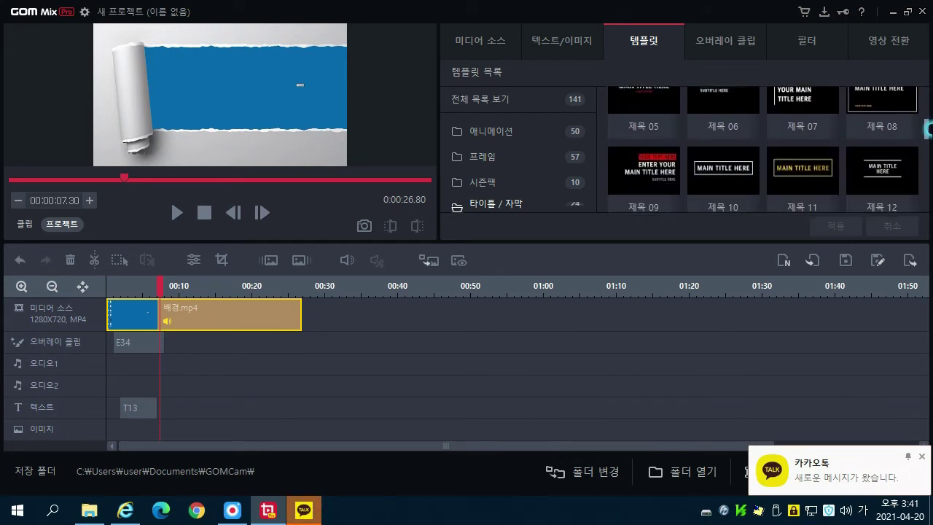
{"action": "left_click", "coordinate": [881, 175]}
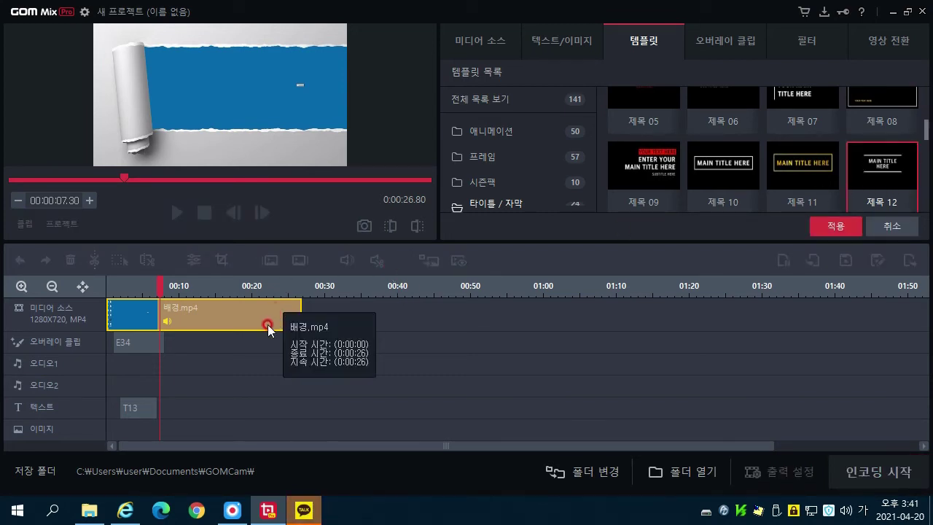
{"action": "left_click", "coordinate": [132, 284]}
{"action": "left_click_drag", "start_coordinate": [157, 285], "coordinate": [128, 281]}
{"action": "left_click", "coordinate": [843, 225]}
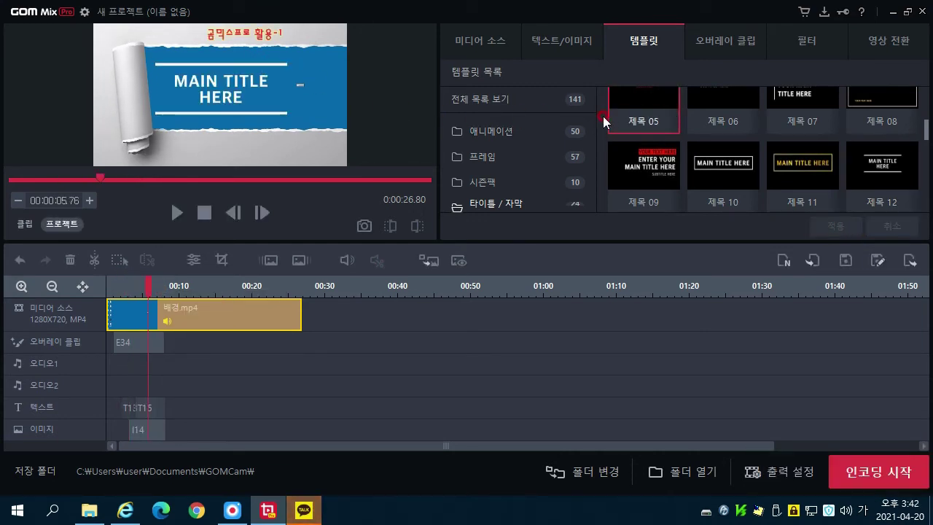
Step: Open the template's MAIN TITLE HERE text for editing and replace it with 타이틀 넣기
{"action": "left_click", "coordinate": [555, 74]}
{"action": "left_click", "coordinate": [522, 43]}
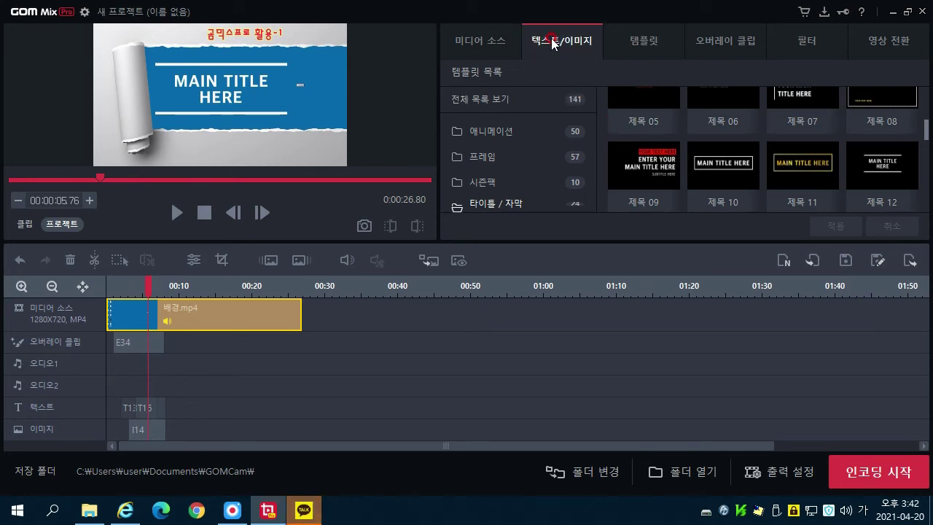
{"action": "left_click", "coordinate": [713, 170]}
{"action": "left_click", "coordinate": [857, 232]}
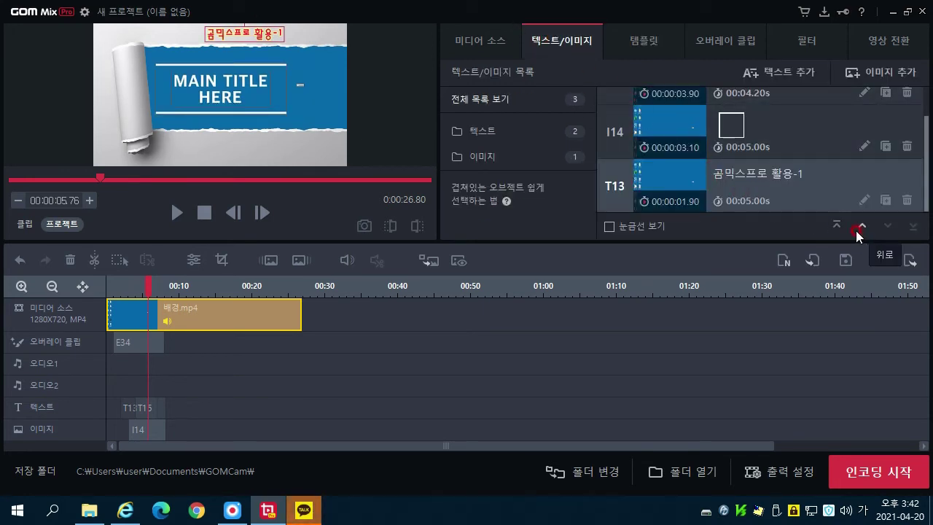
{"action": "left_click", "coordinate": [753, 117]}
{"action": "scroll", "coordinate": [750, 129], "scroll_direction": "up", "scroll_amount": 1}
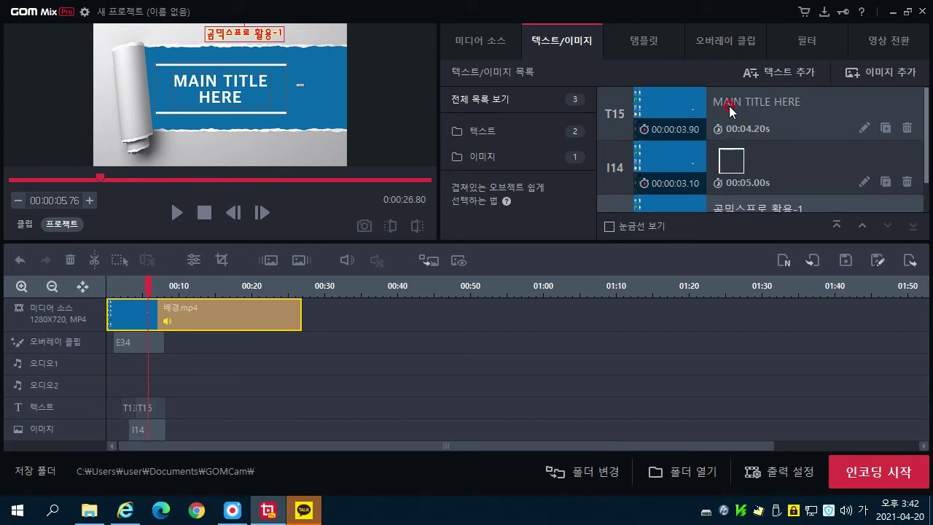
{"action": "left_click", "coordinate": [779, 102]}
{"action": "left_click", "coordinate": [901, 155]}
{"action": "left_click", "coordinate": [861, 126]}
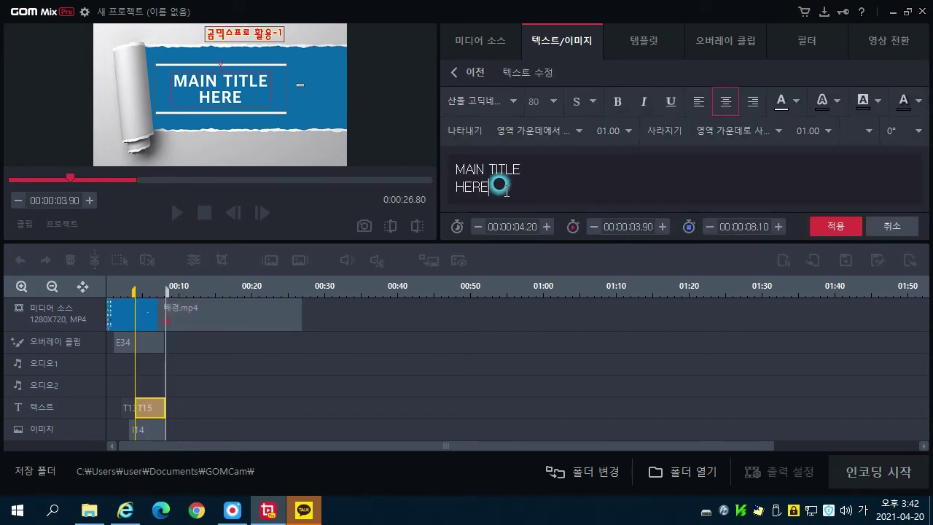
{"action": "key", "text": "BackSpace"}
{"action": "key", "text": "BackSpace"}
{"action": "key", "text": "BackSpace"}
{"action": "key", "text": "BackSpace"}
{"action": "key", "text": "BackSpace"}
{"action": "key", "text": "BackSpace"}
{"action": "key", "text": "BackSpace"}
{"action": "key", "text": "BackSpace"}
{"action": "key", "text": "BackSpace"}
{"action": "key", "text": "BackSpace"}
{"action": "key", "text": "BackSpace"}
{"action": "key", "text": "BackSpace"}
{"action": "key", "text": "BackSpace"}
{"action": "key", "text": "BackSpace"}
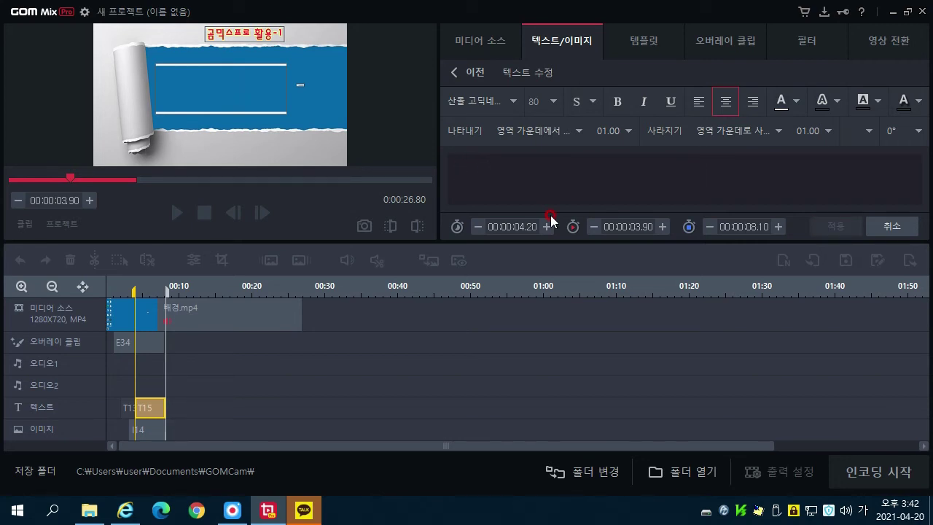
{"action": "type", "text": "타이틀 넣기"}
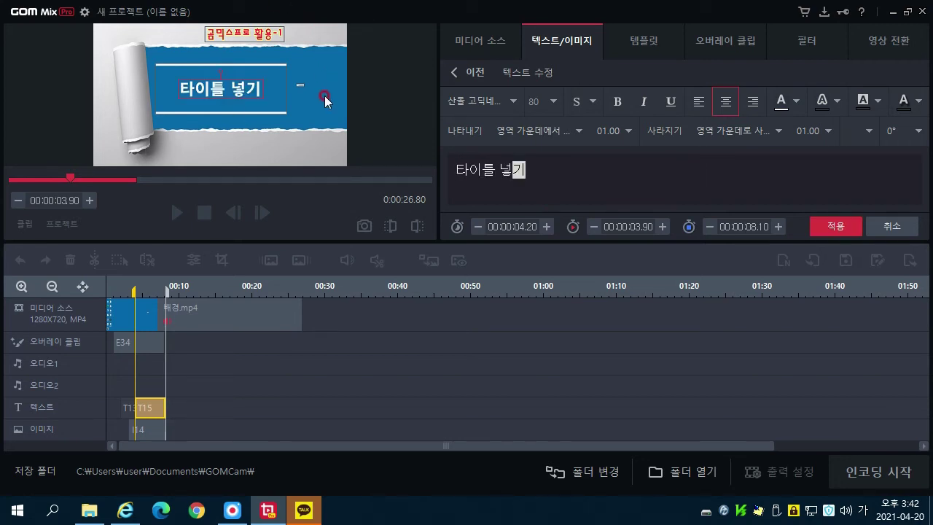
Step: Set the 타이틀 넣기 title's font size to 110, shift it slightly rightwards in the frame and apply the changes
{"action": "left_click", "coordinate": [554, 102]}
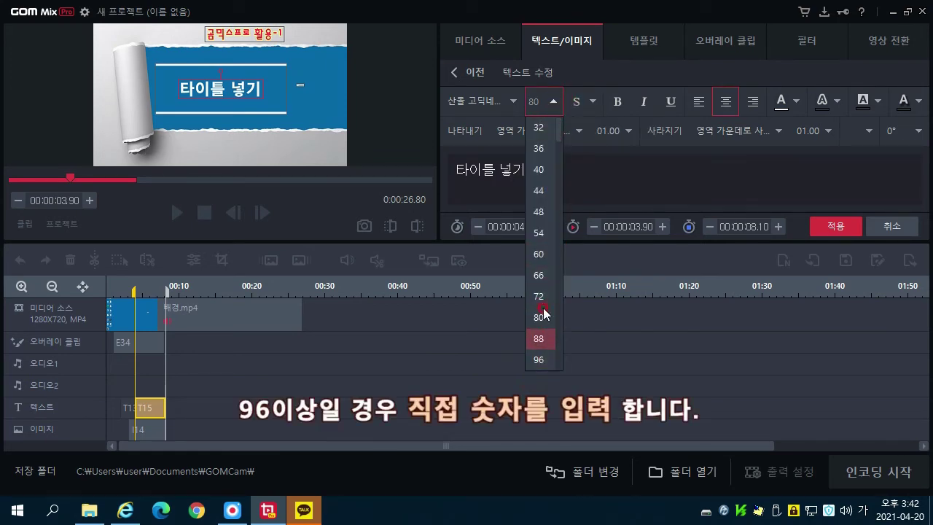
{"action": "left_click", "coordinate": [544, 103]}
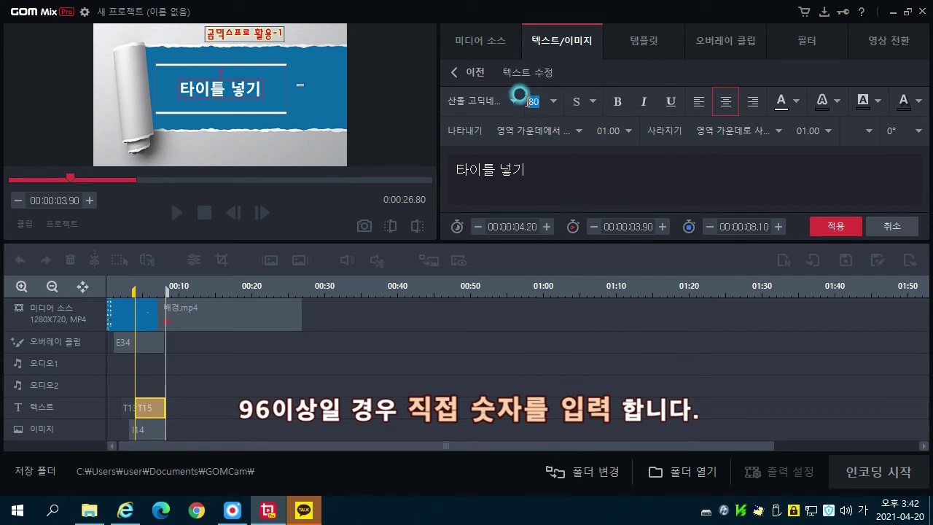
{"action": "double_click", "coordinate": [533, 101]}
{"action": "type", "text": "110"}
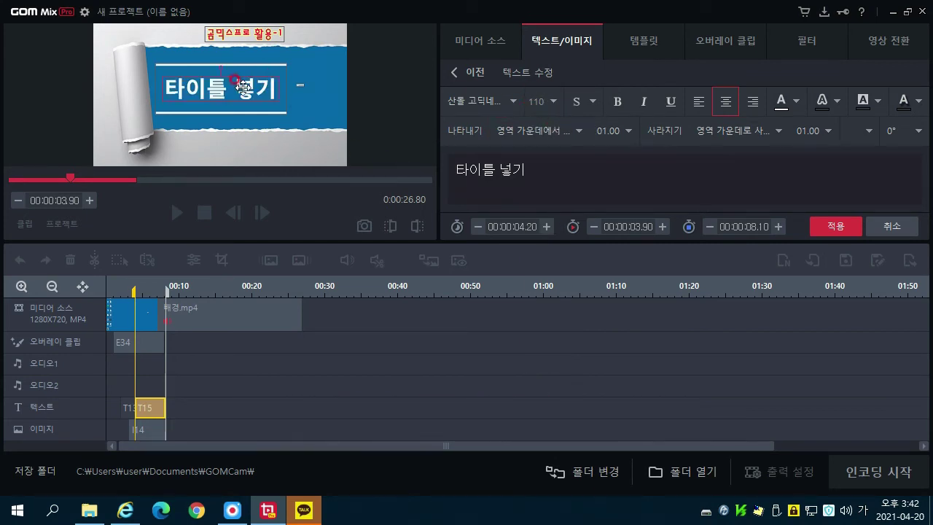
{"action": "left_click_drag", "start_coordinate": [232, 91], "coordinate": [248, 91]}
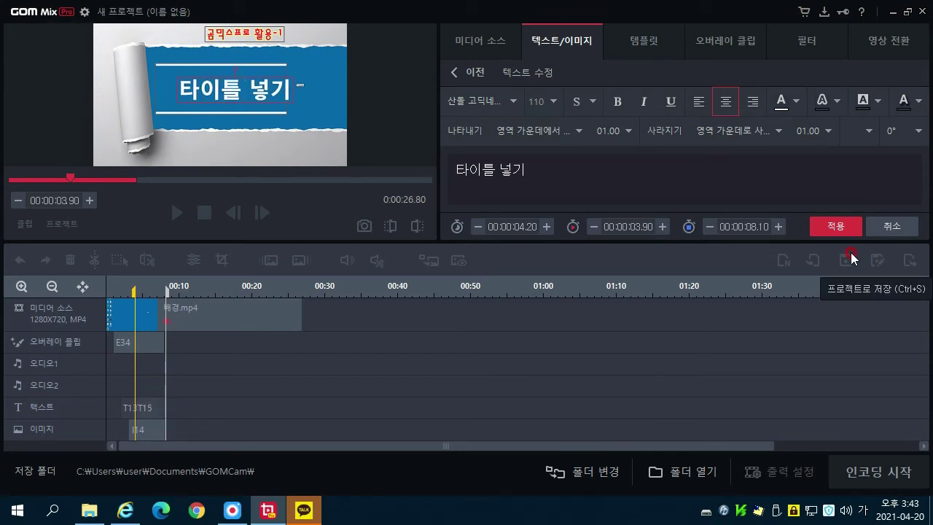
{"action": "left_click", "coordinate": [829, 235]}
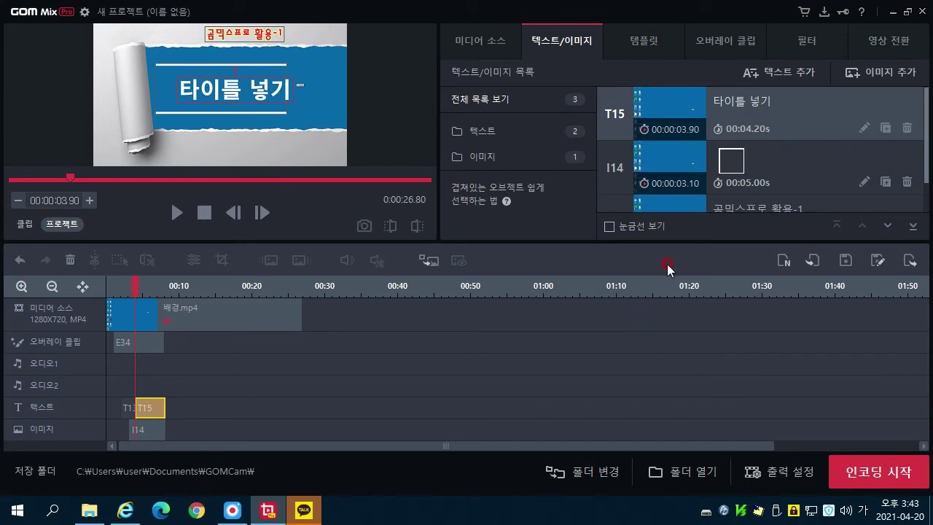
Step: Shift the template's rectangle image rightwards in the preview so its lines frame the 타이틀 넣기 title
{"action": "left_click", "coordinate": [732, 161]}
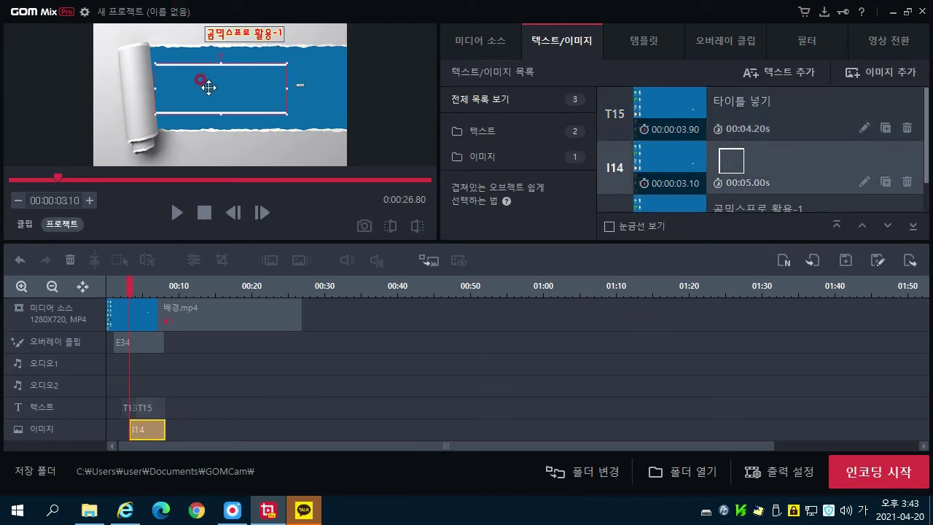
{"action": "left_click", "coordinate": [150, 300]}
{"action": "left_click_drag", "start_coordinate": [125, 286], "coordinate": [146, 286]}
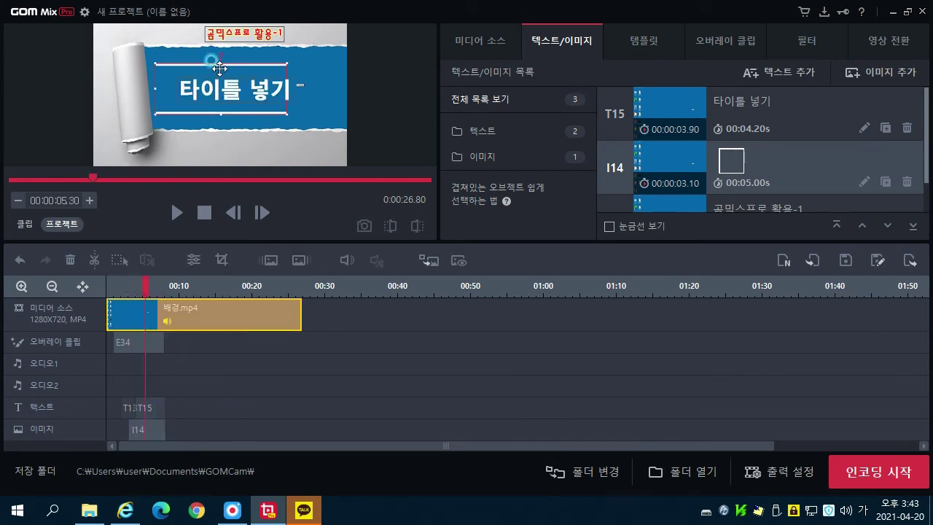
{"action": "left_click_drag", "start_coordinate": [220, 68], "coordinate": [240, 69]}
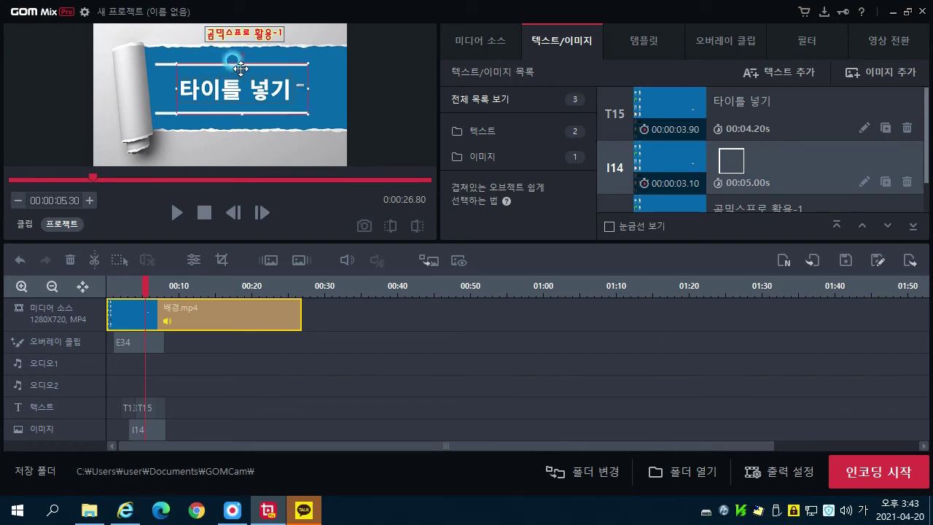
{"action": "left_click", "coordinate": [222, 259]}
{"action": "left_click", "coordinate": [836, 226]}
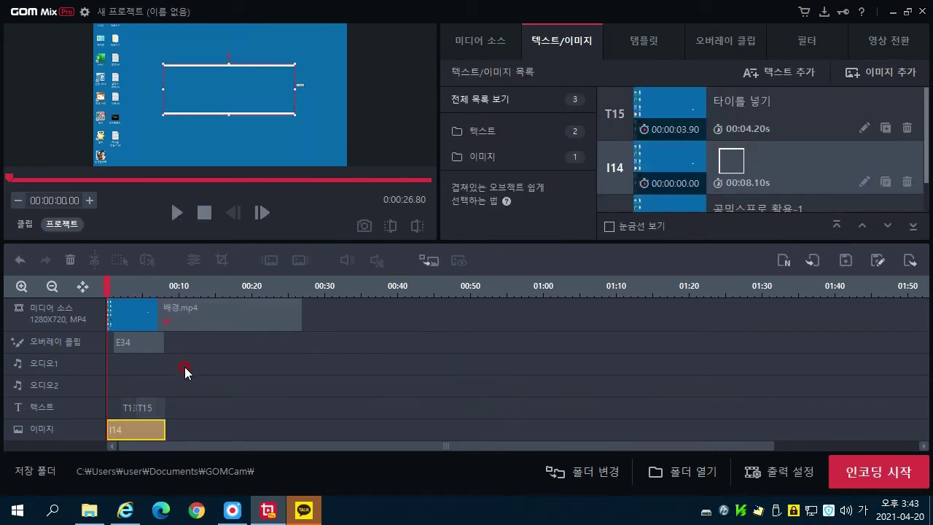
Step: Set the rectangle image clip's start on the timeline to 00:00:03.00 and preview the project from the beginning
{"action": "key", "text": "space"}
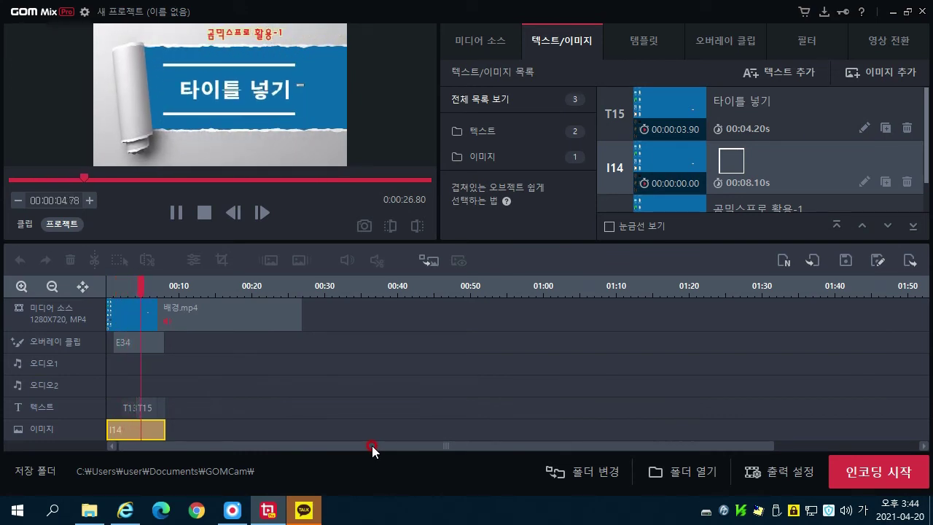
{"action": "key", "text": "space"}
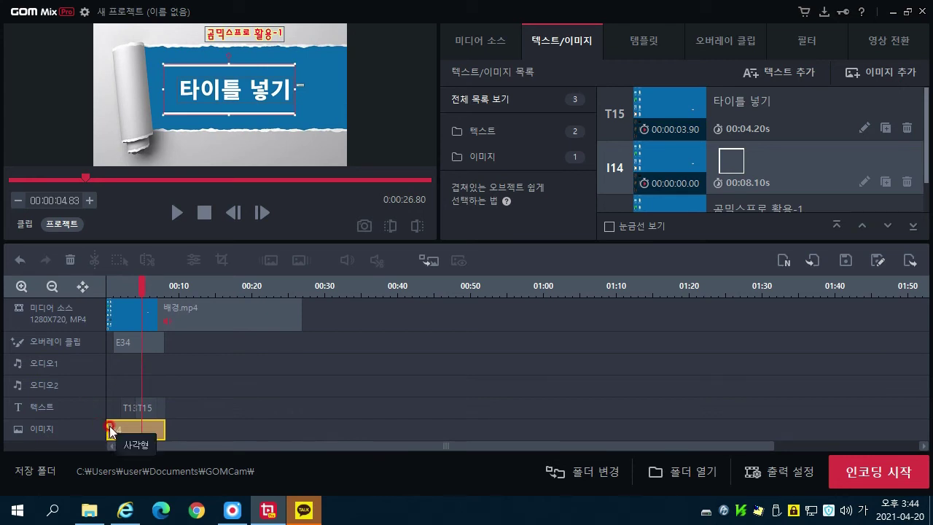
{"action": "left_click_drag", "start_coordinate": [107, 426], "coordinate": [128, 425]}
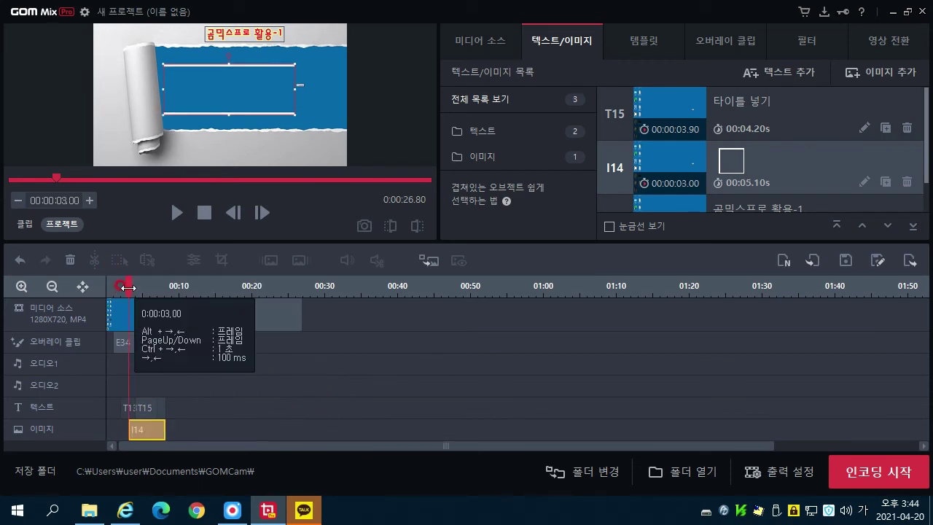
{"action": "left_click", "coordinate": [100, 286]}
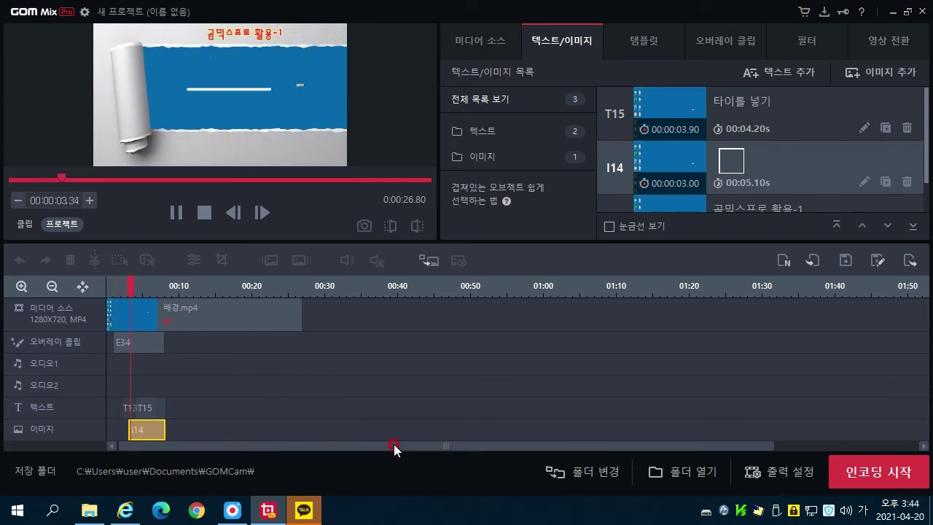
{"action": "key", "text": "space"}
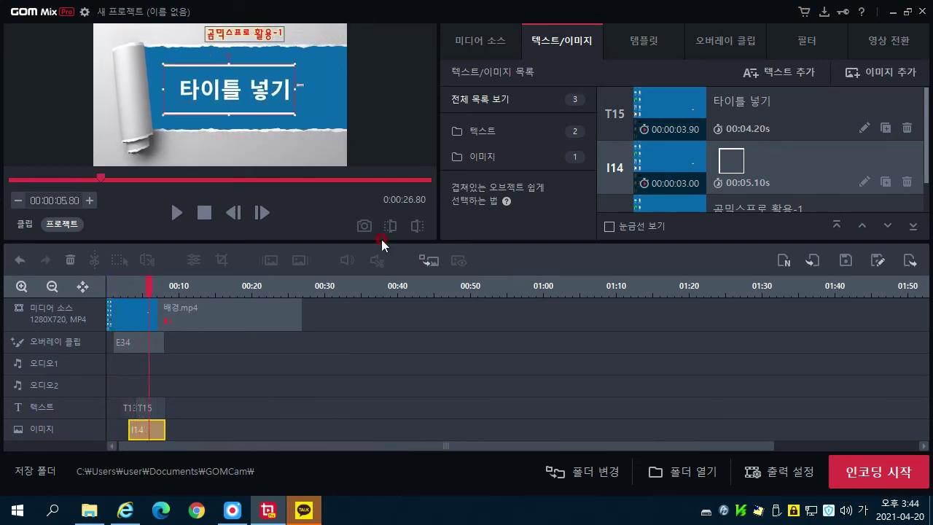
Step: Add a dark grey shadow to the 타이틀 넣기 title text and apply the change
{"action": "left_click", "coordinate": [218, 86]}
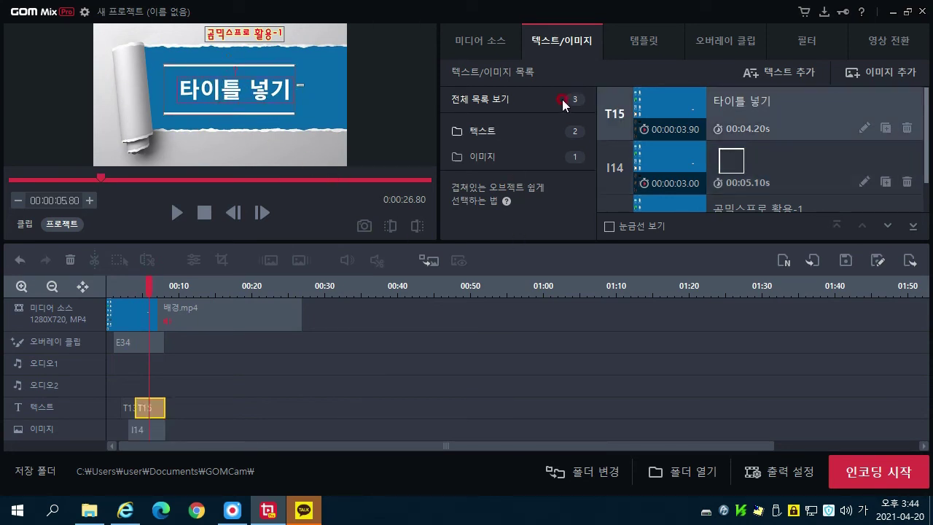
{"action": "left_click", "coordinate": [863, 121]}
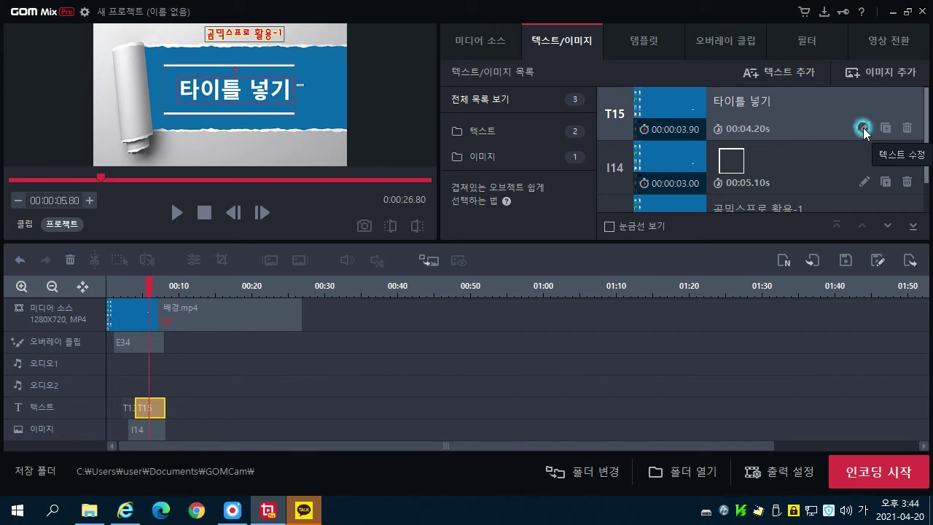
{"action": "left_click", "coordinate": [863, 128]}
{"action": "left_click", "coordinate": [846, 159]}
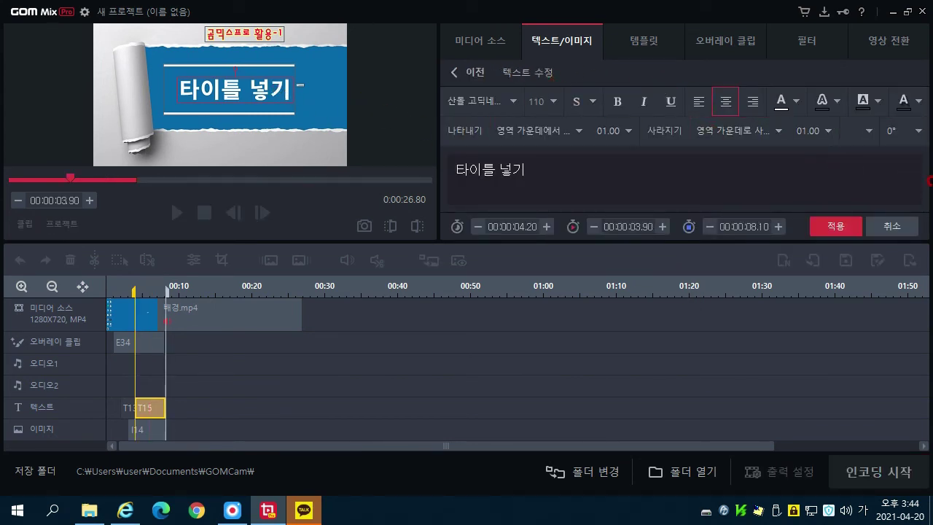
{"action": "left_click", "coordinate": [920, 102]}
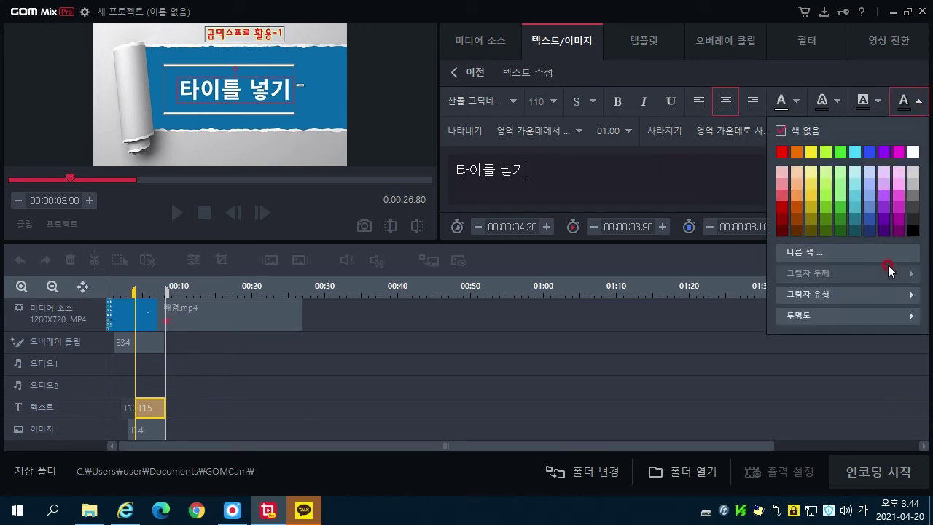
{"action": "left_click", "coordinate": [913, 220]}
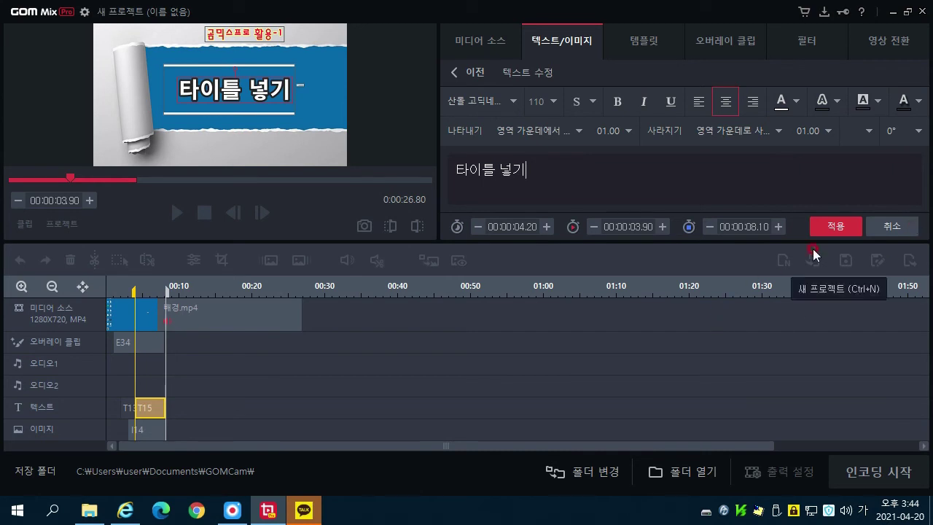
{"action": "left_click", "coordinate": [838, 227]}
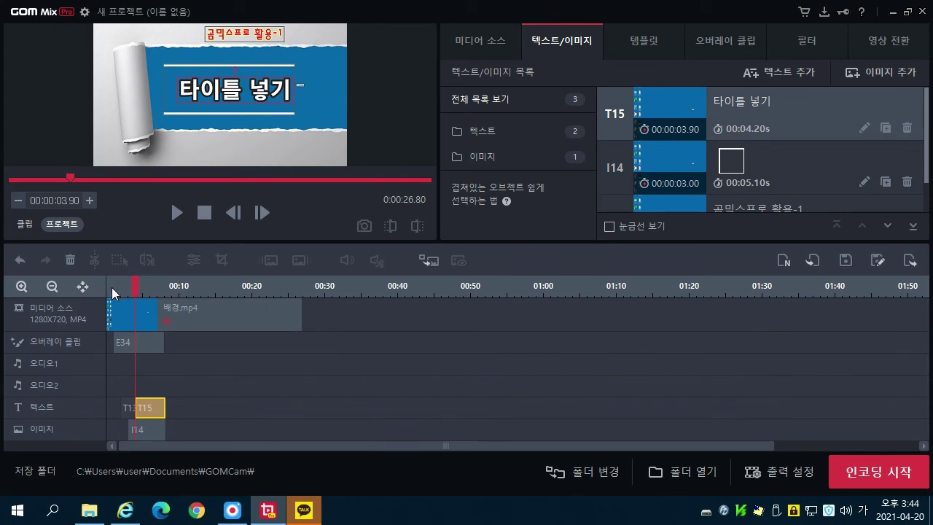
Step: Preview the project from the beginning to check the shadowed title with the torn-paper animation
{"action": "left_click", "coordinate": [111, 287]}
{"action": "key", "text": "space"}
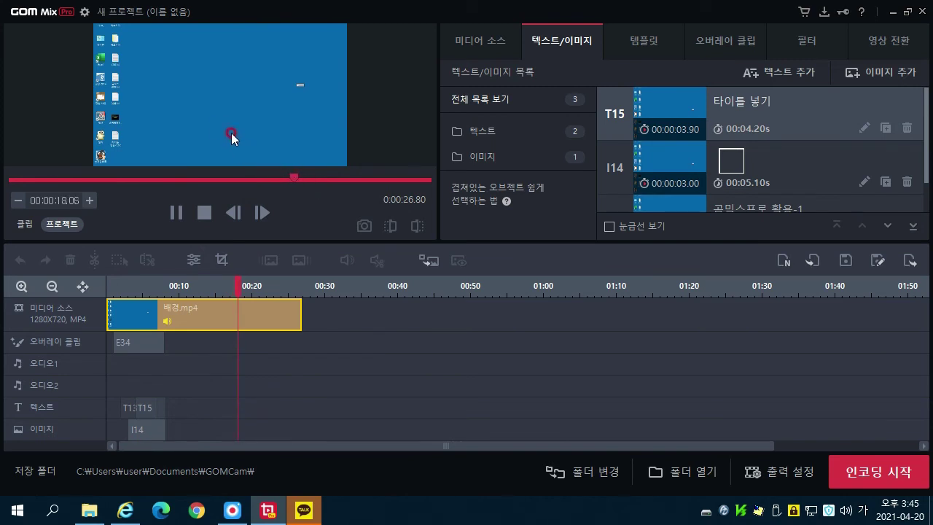
{"action": "left_click", "coordinate": [191, 288]}
{"action": "left_click", "coordinate": [156, 288]}
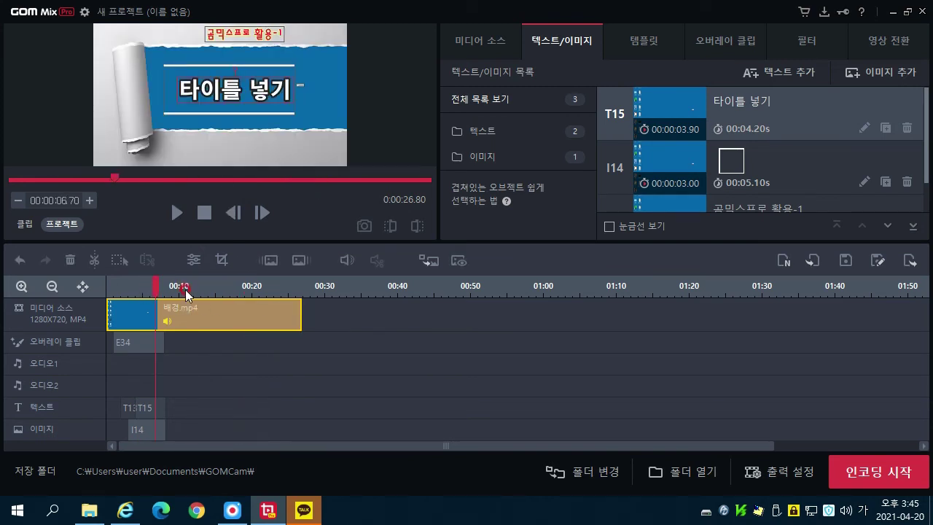
Step: Add the text 템플릿을 이용한 타이틀 넣기 starting at 00:00:04.50 and place it on the paper below the 타이틀 넣기 title
{"action": "left_click", "coordinate": [139, 283]}
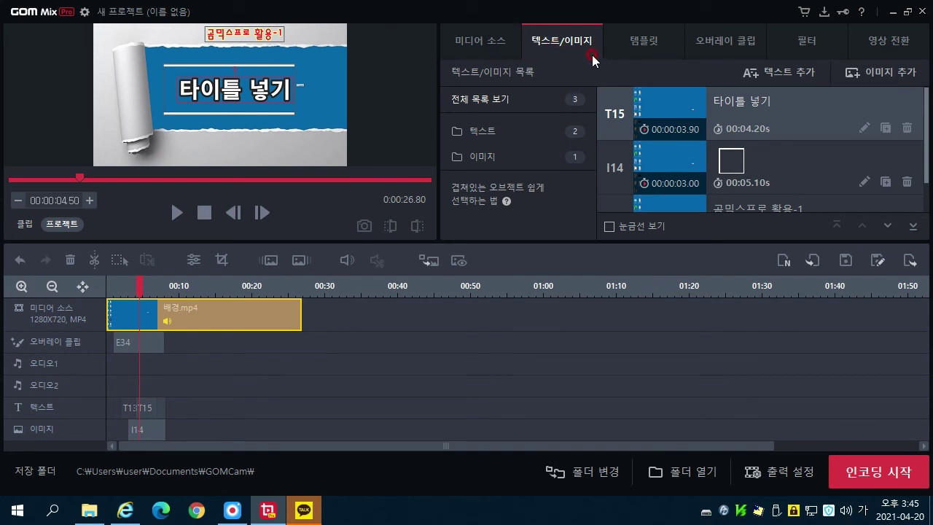
{"action": "left_click", "coordinate": [787, 73]}
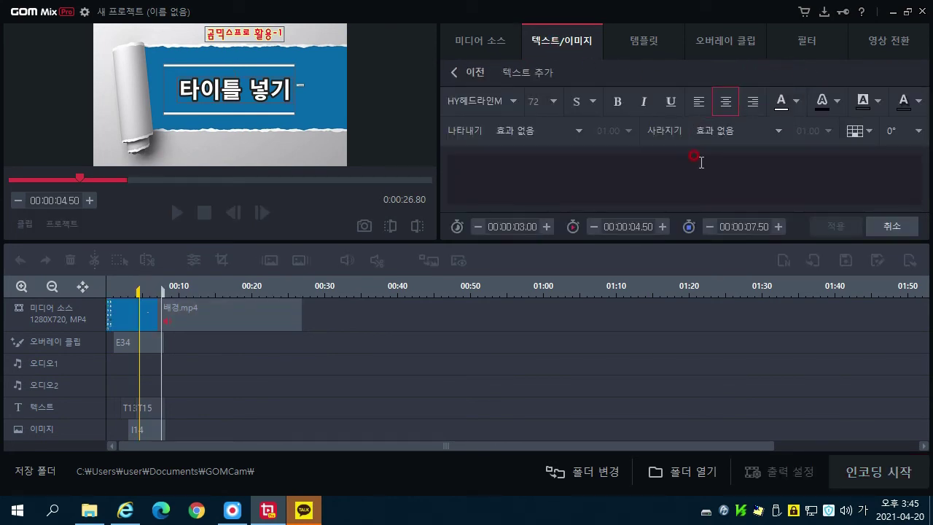
{"action": "type", "text": "템플릿을 이용한 타이틀 넣기"}
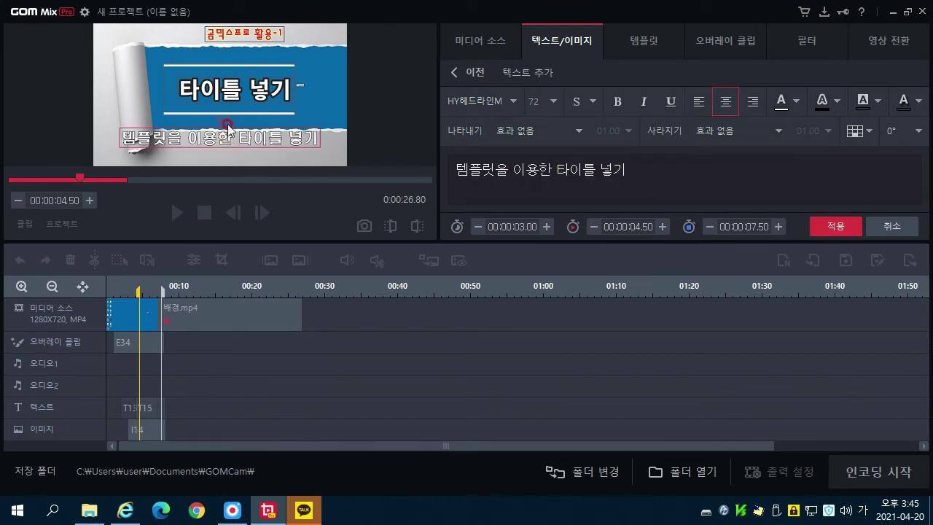
{"action": "left_click_drag", "start_coordinate": [227, 140], "coordinate": [243, 150]}
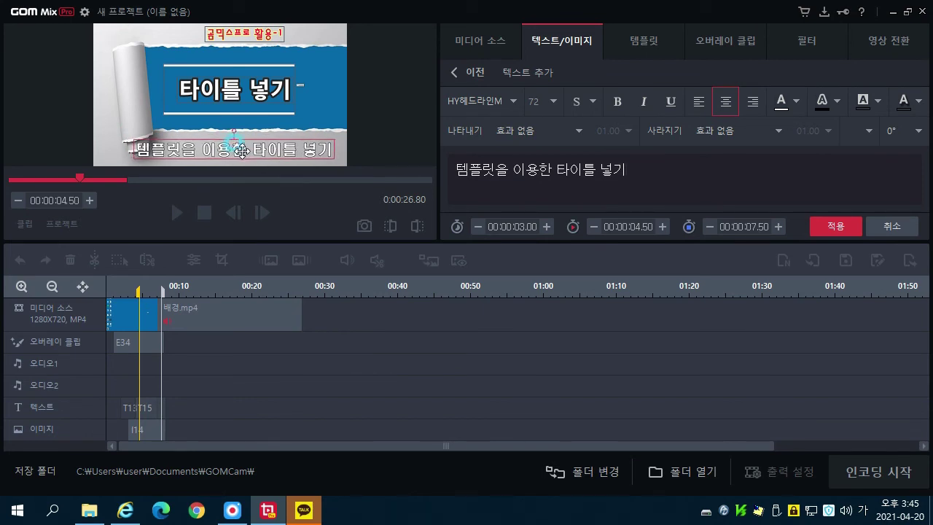
Step: Set the new text's font to 블랙빈_하루 M_Pro at size 88 and shift it slightly rightwards below the title
{"action": "left_click", "coordinate": [547, 100]}
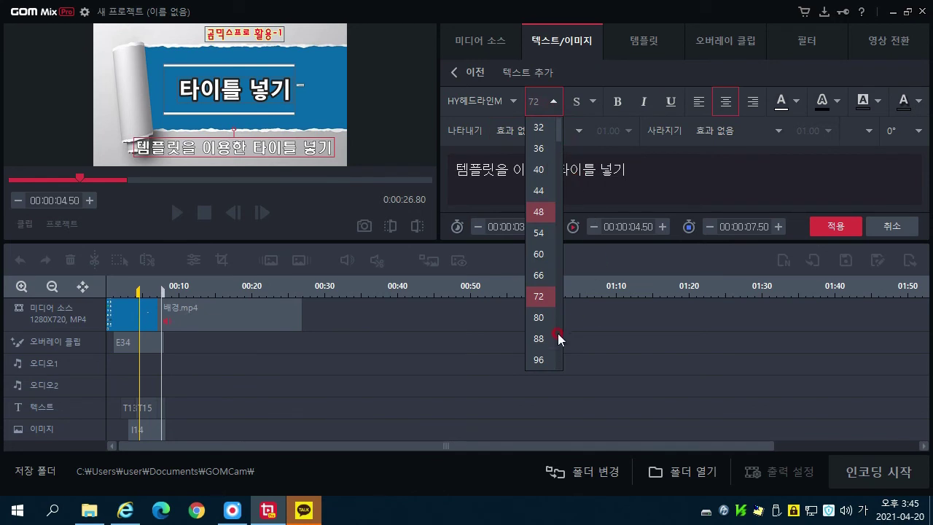
{"action": "left_click", "coordinate": [533, 259]}
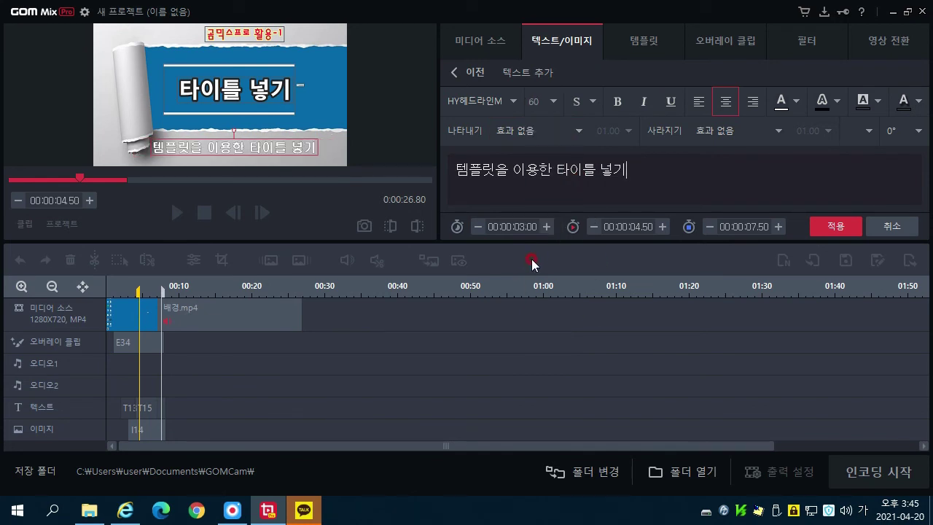
{"action": "left_click", "coordinate": [513, 101]}
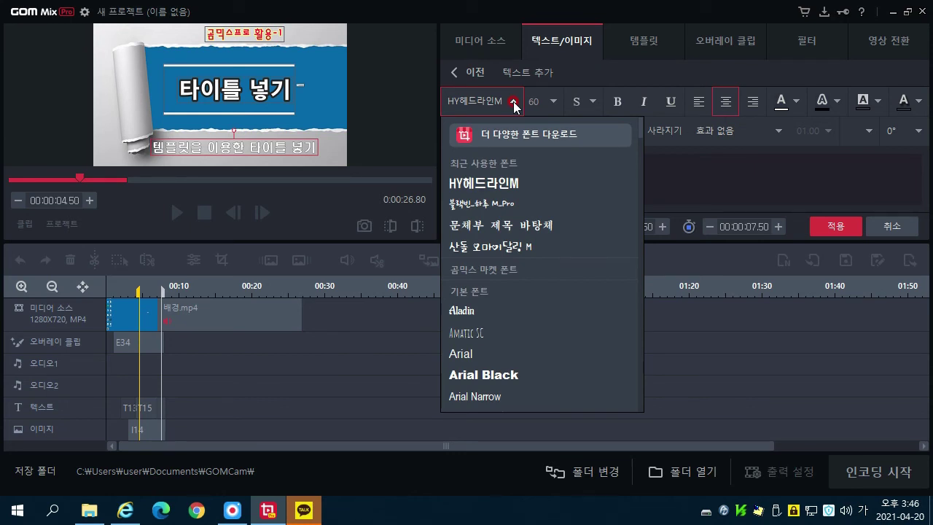
{"action": "left_click", "coordinate": [486, 204]}
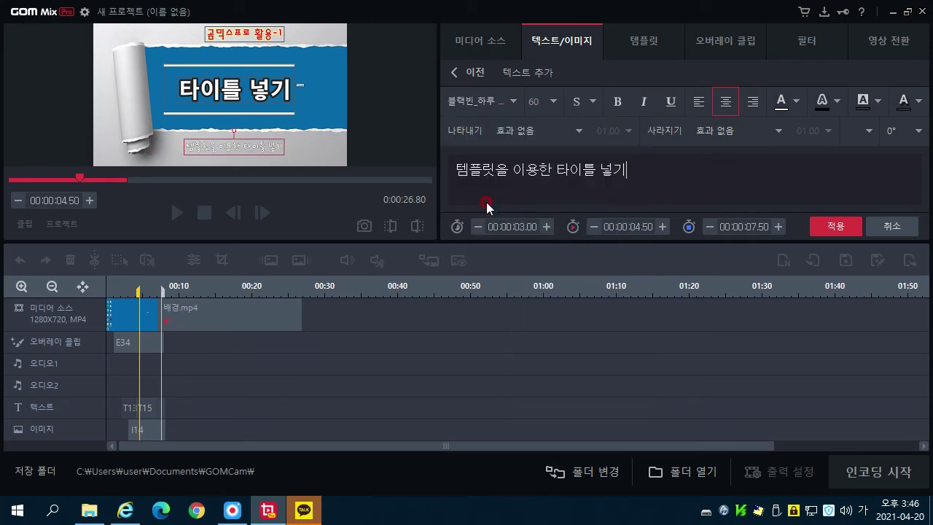
{"action": "left_click", "coordinate": [553, 101]}
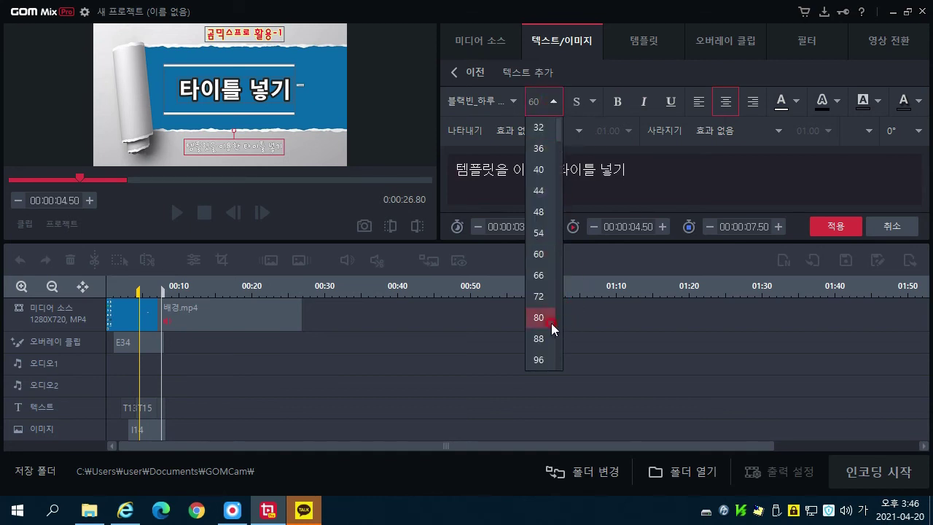
{"action": "left_click", "coordinate": [540, 296]}
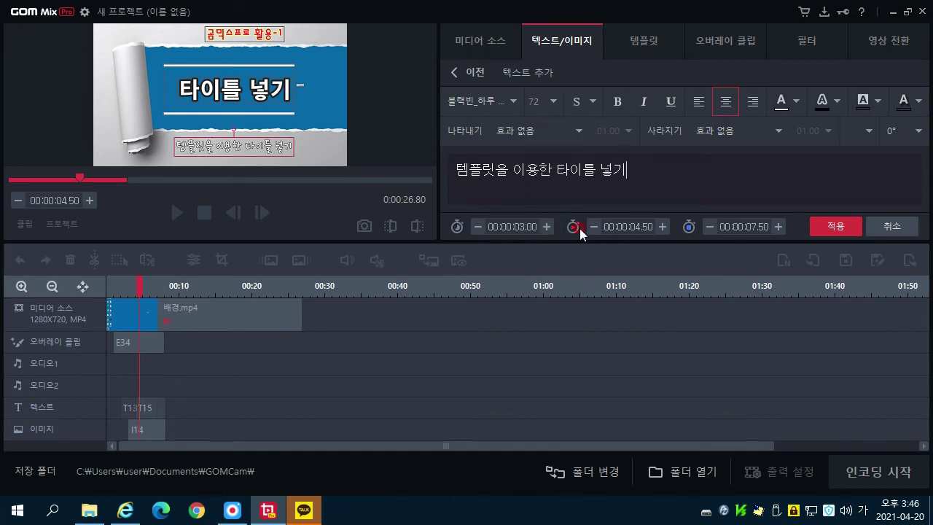
{"action": "left_click", "coordinate": [553, 101]}
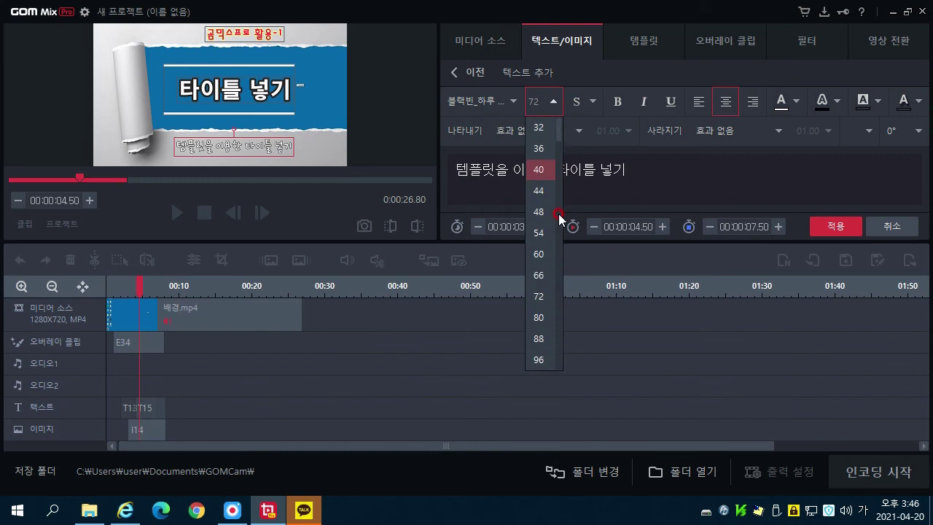
{"action": "left_click", "coordinate": [547, 344]}
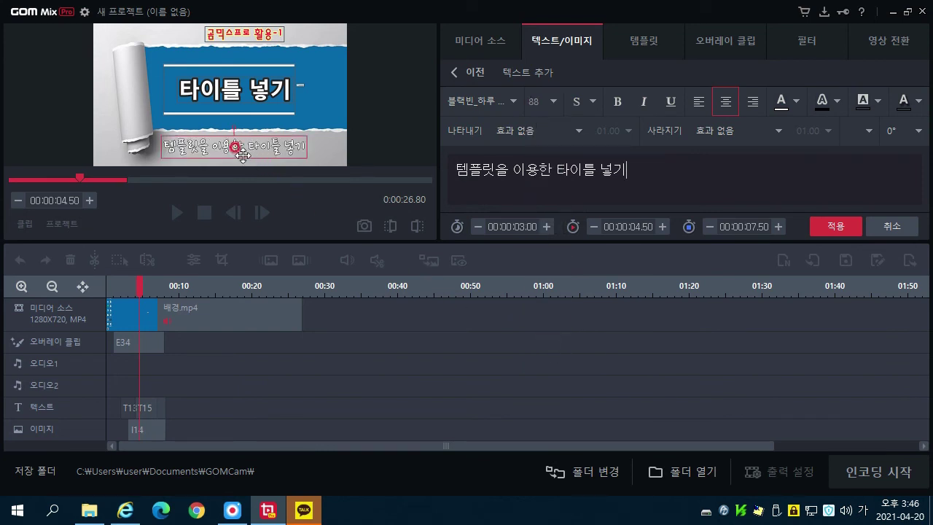
{"action": "left_click_drag", "start_coordinate": [234, 150], "coordinate": [240, 151]}
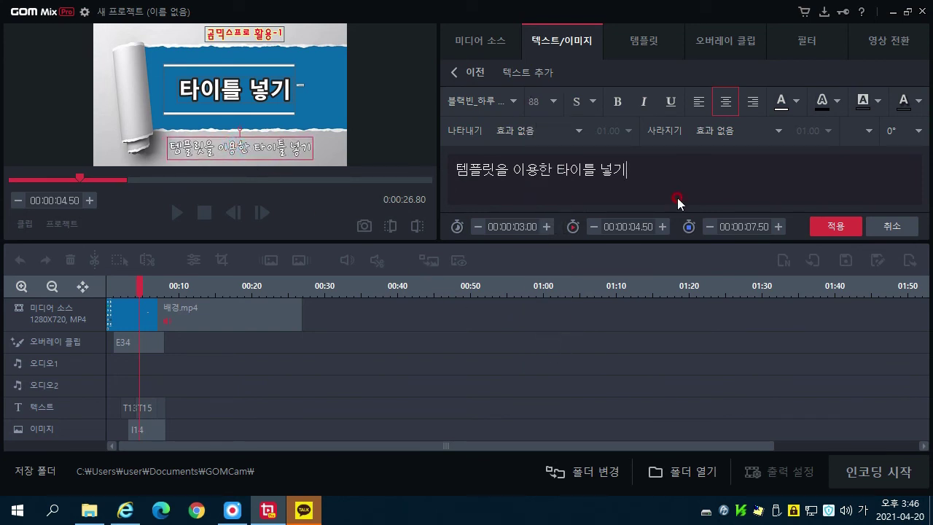
Step: Give the new text a light orange fill and a dark red outline with 30% thickness
{"action": "left_click", "coordinate": [796, 103]}
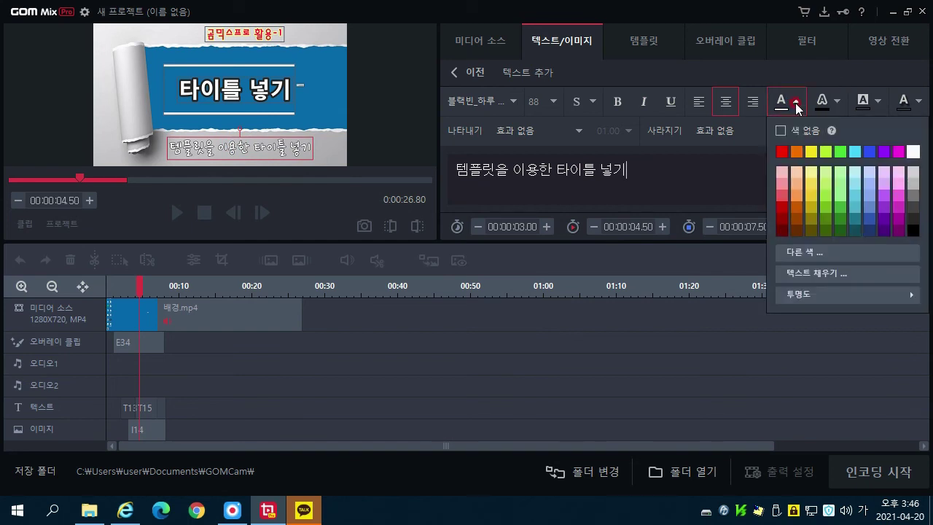
{"action": "left_click", "coordinate": [797, 186]}
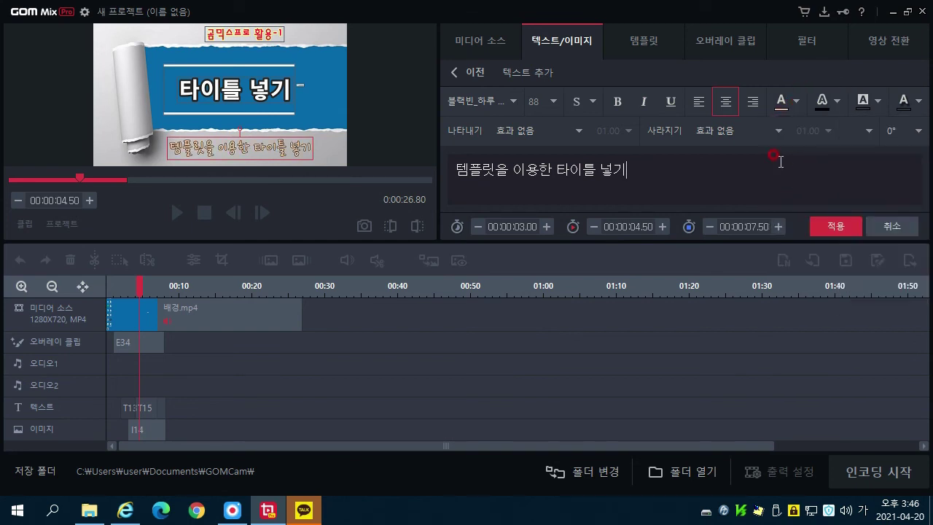
{"action": "left_click", "coordinate": [837, 101]}
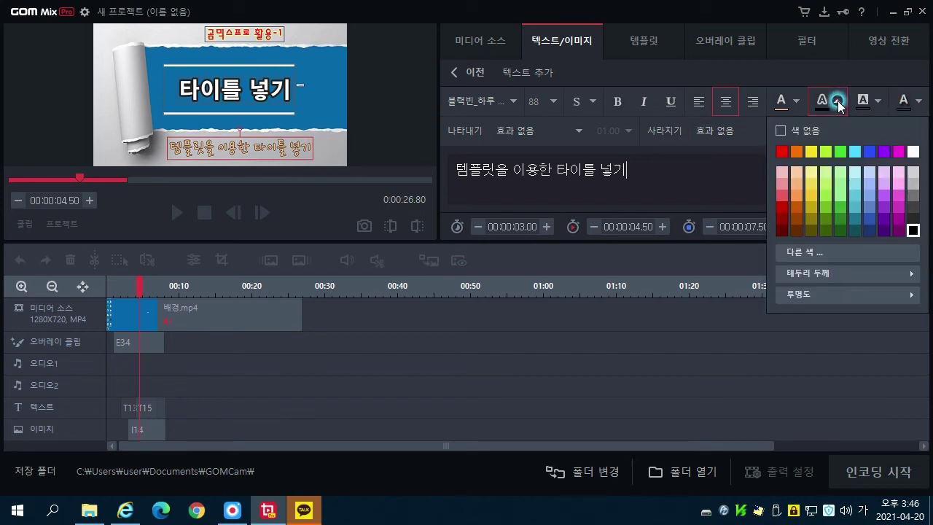
{"action": "left_click", "coordinate": [783, 217]}
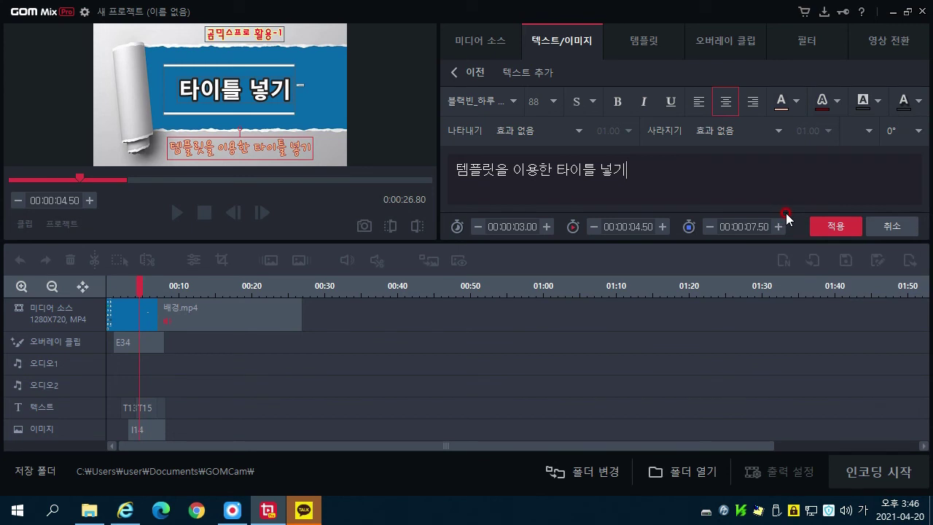
{"action": "left_click", "coordinate": [840, 101]}
{"action": "left_click", "coordinate": [822, 292]}
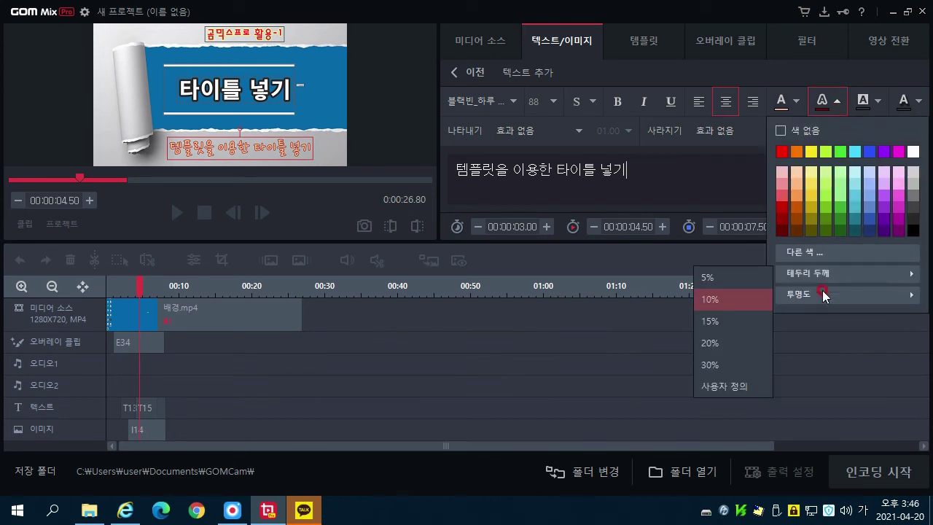
{"action": "left_click", "coordinate": [721, 362]}
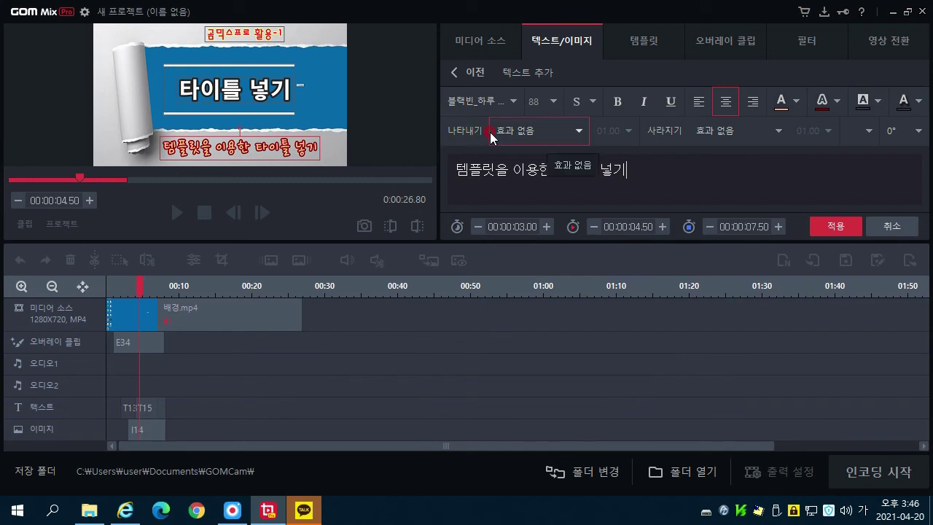
Step: Set the text's entrance effect to 깜빡이며 나타나기 and its exit effect to 서서히 사라지기, and apply the new text
{"action": "left_click", "coordinate": [579, 133]}
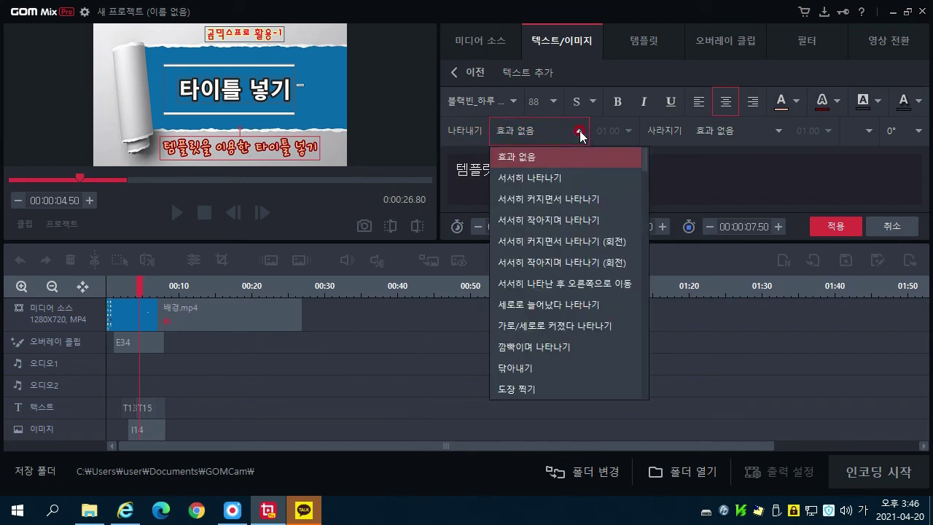
{"action": "left_click", "coordinate": [546, 371]}
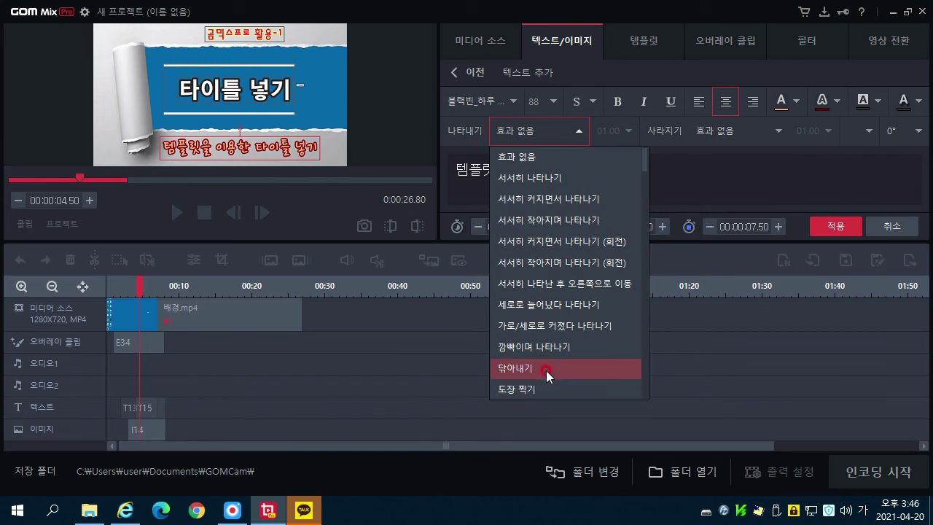
{"action": "left_click", "coordinate": [543, 355]}
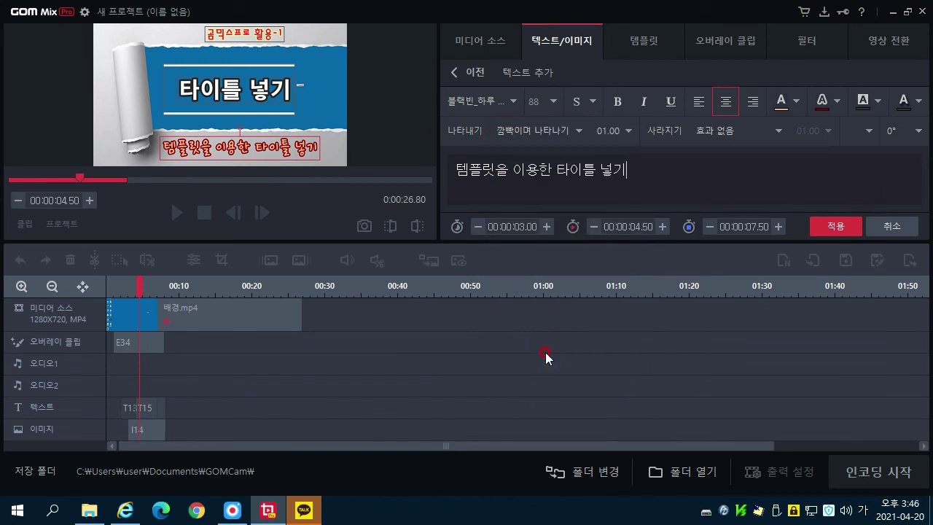
{"action": "left_click", "coordinate": [751, 138]}
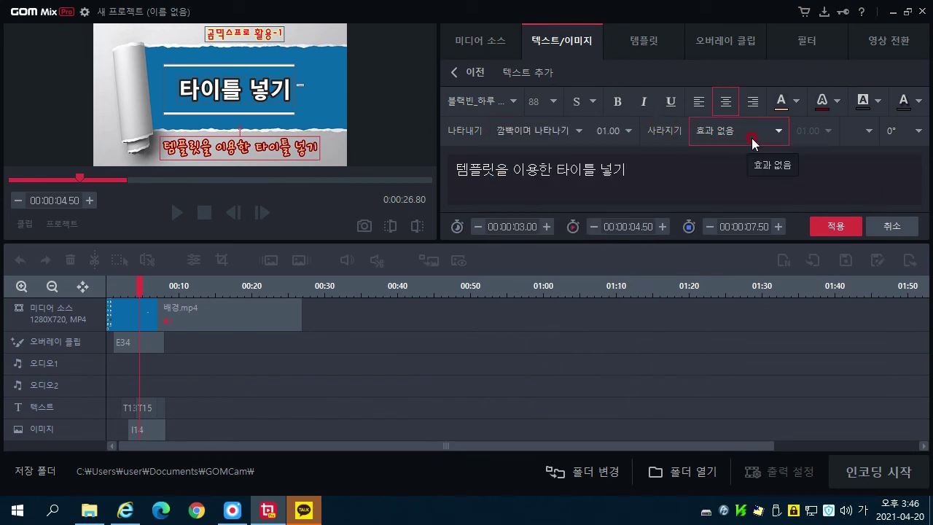
{"action": "left_click", "coordinate": [776, 130]}
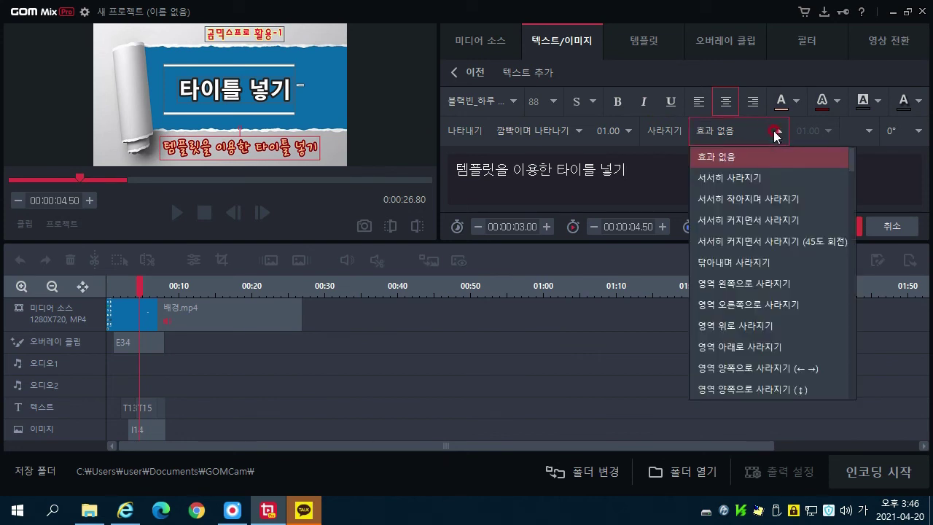
{"action": "left_click", "coordinate": [744, 182]}
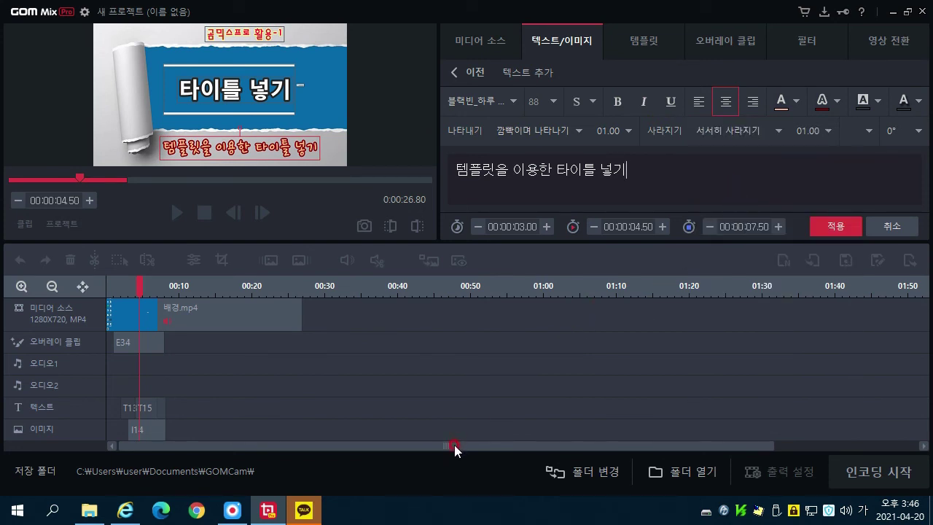
{"action": "left_click", "coordinate": [842, 228]}
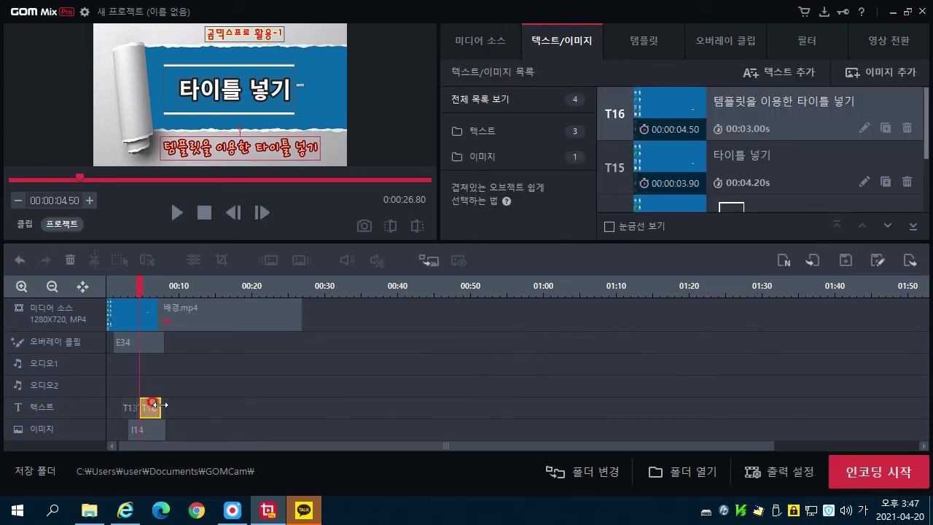
Step: Extend the end of the 템플릿을 이용한 타이틀 넣기 clip on the timeline to match the end of the rectangle image clip
{"action": "left_click_drag", "start_coordinate": [161, 405], "coordinate": [157, 406]}
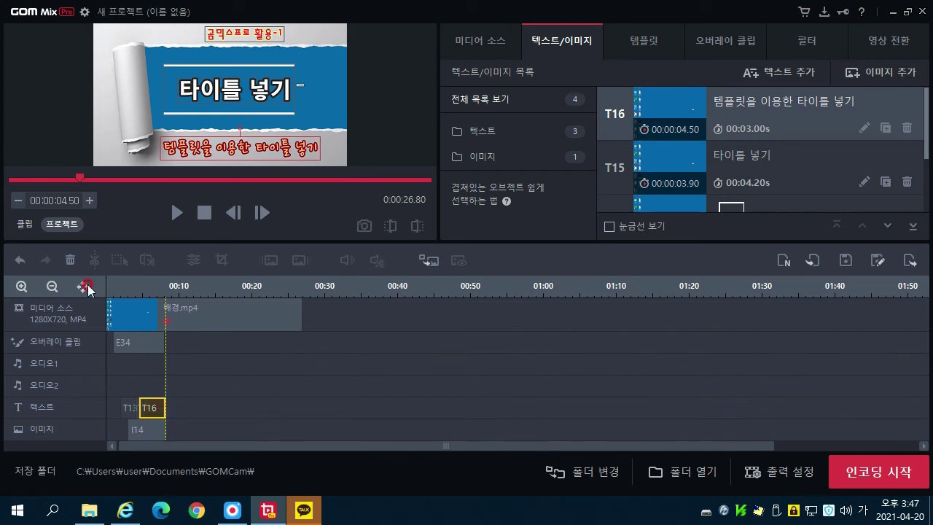
Step: Play back the project from near its beginning to preview the torn-paper animation with the title and subtitle
{"action": "left_click", "coordinate": [109, 287]}
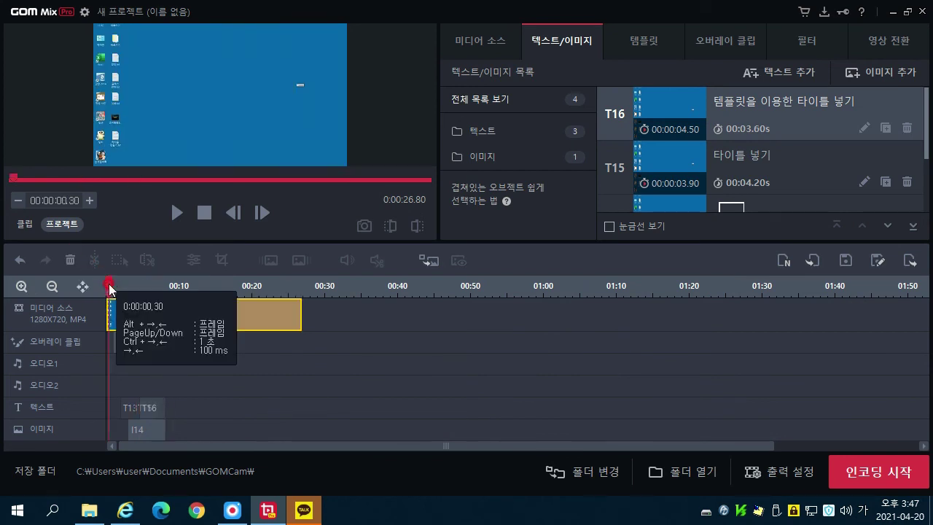
{"action": "key", "text": "space"}
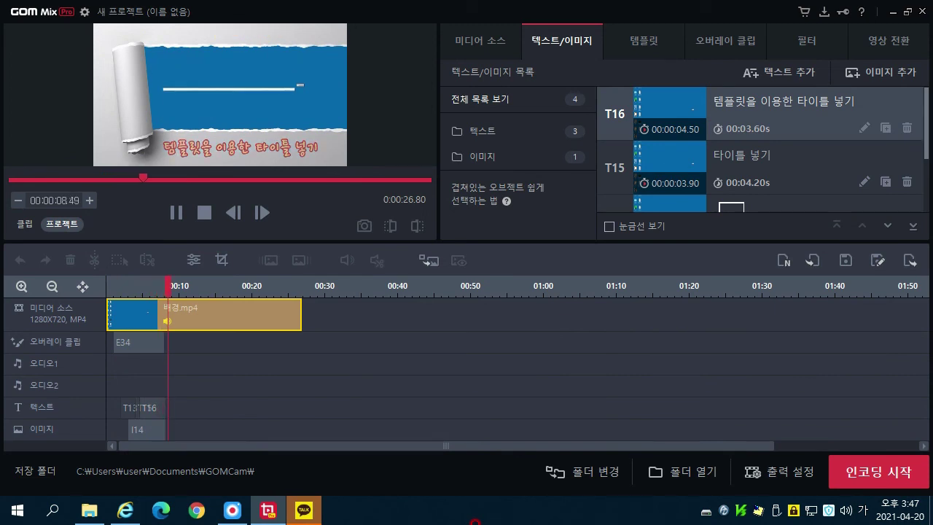
{"action": "key", "text": "space"}
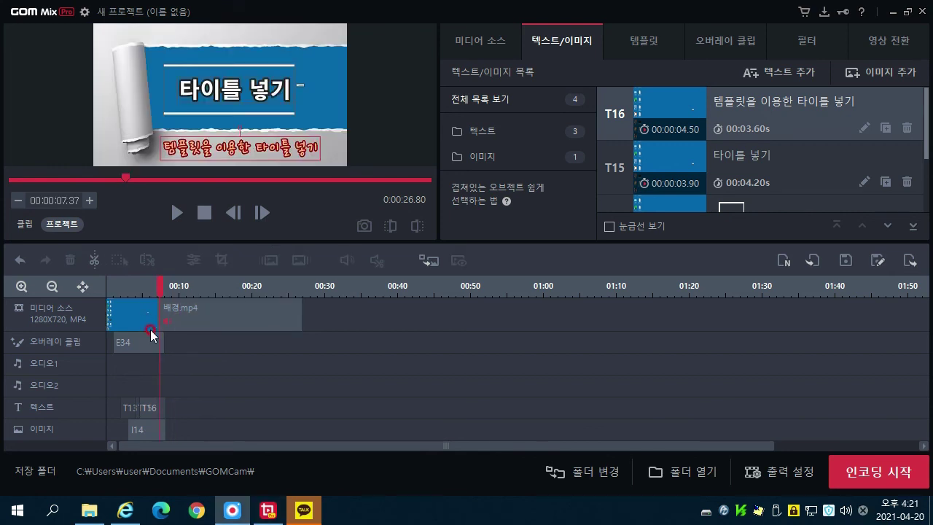
Step: Examine the timeline's overlay, audio, text and image tracks, selecting the 곰믹스프로 활용-1 text clip and the rectangle image clip
{"action": "left_click", "coordinate": [198, 356]}
{"action": "left_click", "coordinate": [63, 374]}
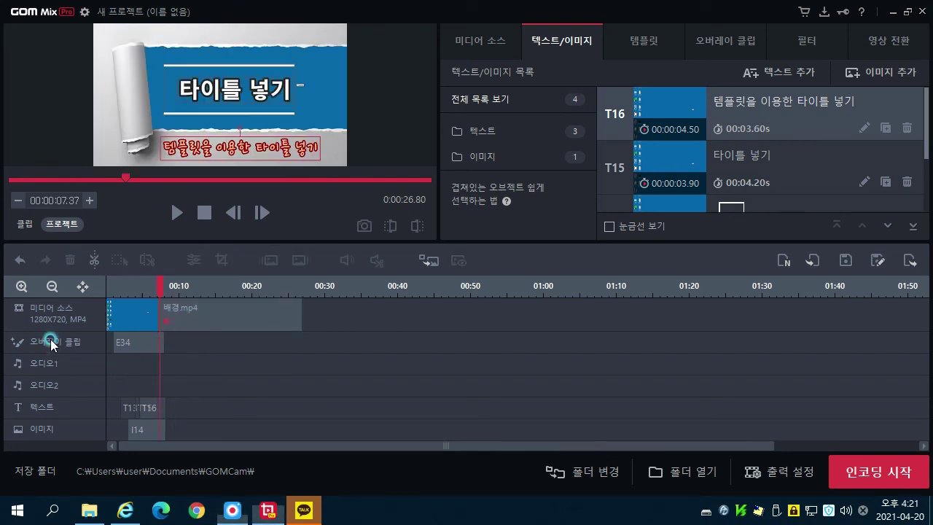
{"action": "left_click", "coordinate": [49, 362]}
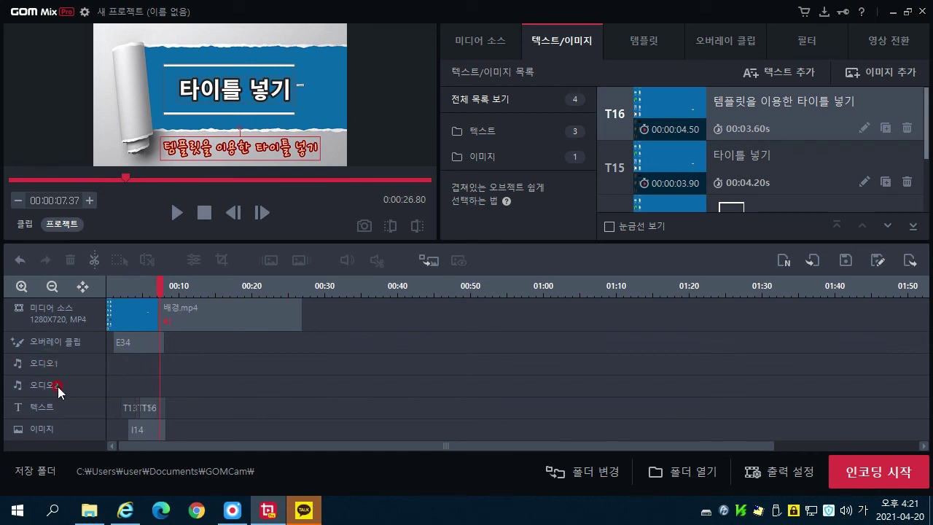
{"action": "left_click", "coordinate": [58, 386]}
{"action": "left_click", "coordinate": [58, 406]}
{"action": "left_click", "coordinate": [138, 404]}
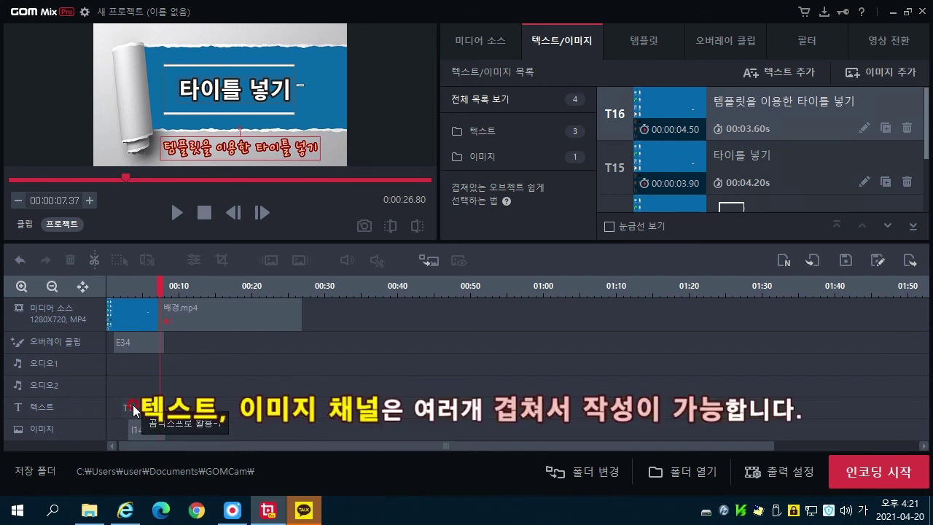
{"action": "left_click", "coordinate": [136, 405]}
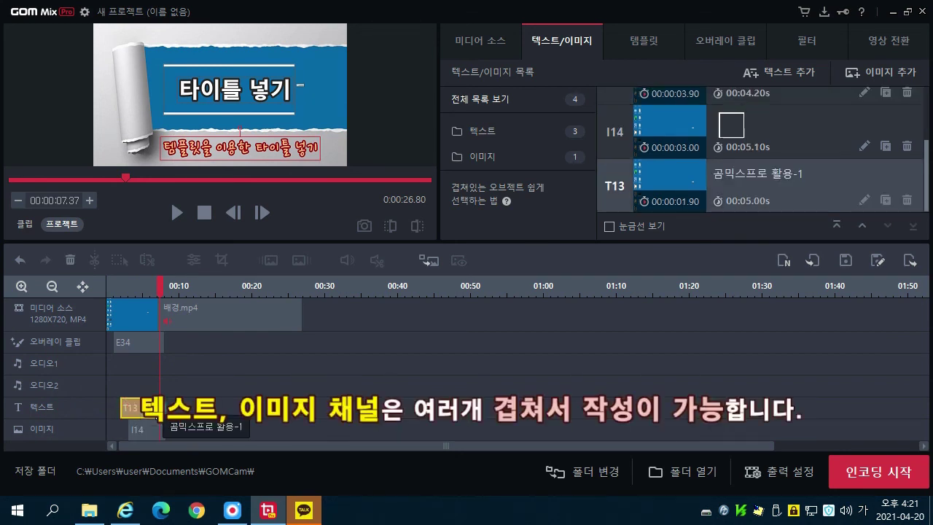
{"action": "left_click", "coordinate": [188, 409]}
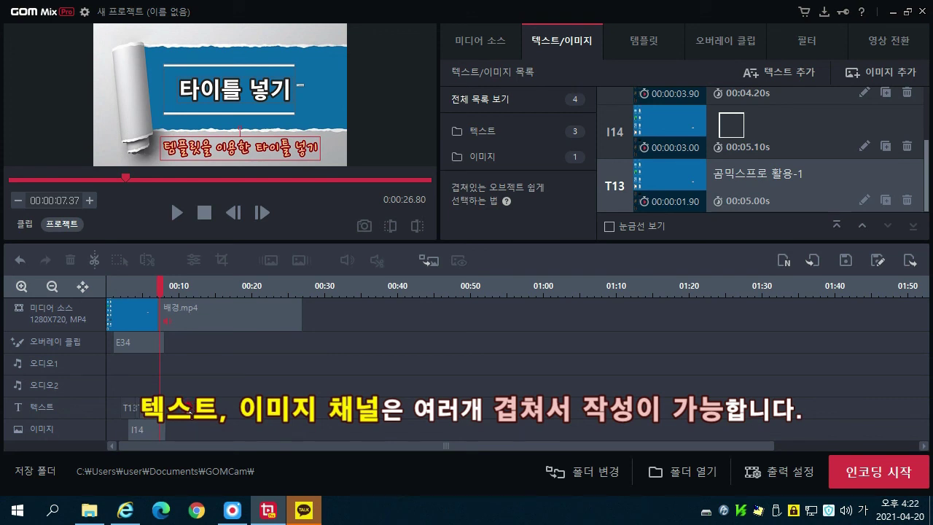
{"action": "left_click", "coordinate": [147, 432]}
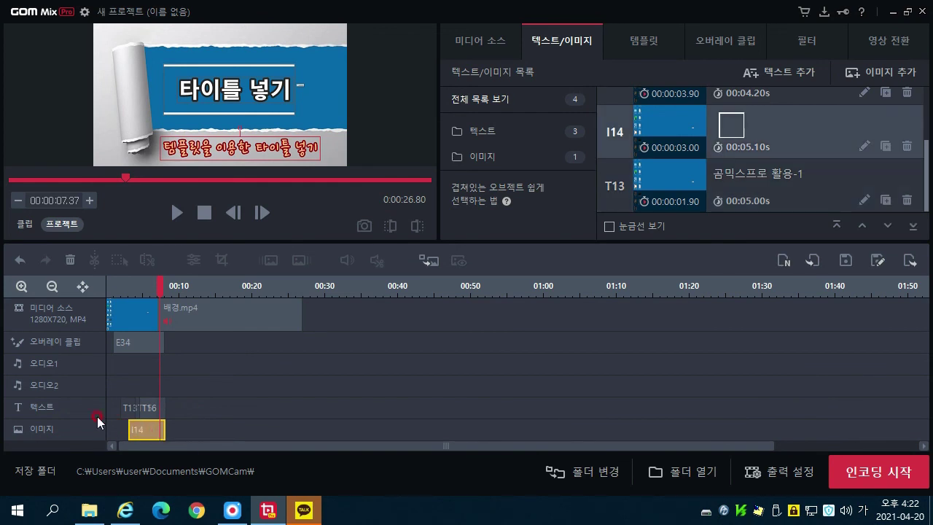
{"action": "left_click", "coordinate": [49, 346]}
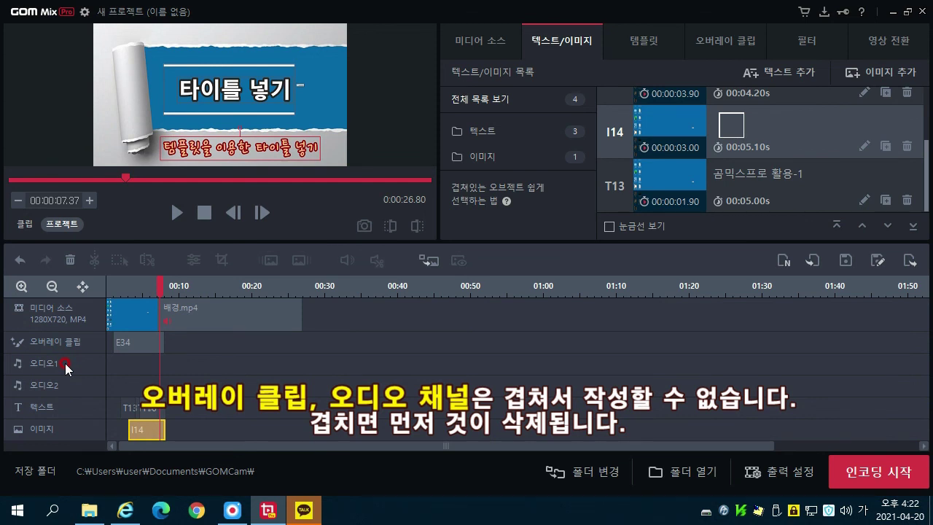
{"action": "left_click", "coordinate": [70, 366]}
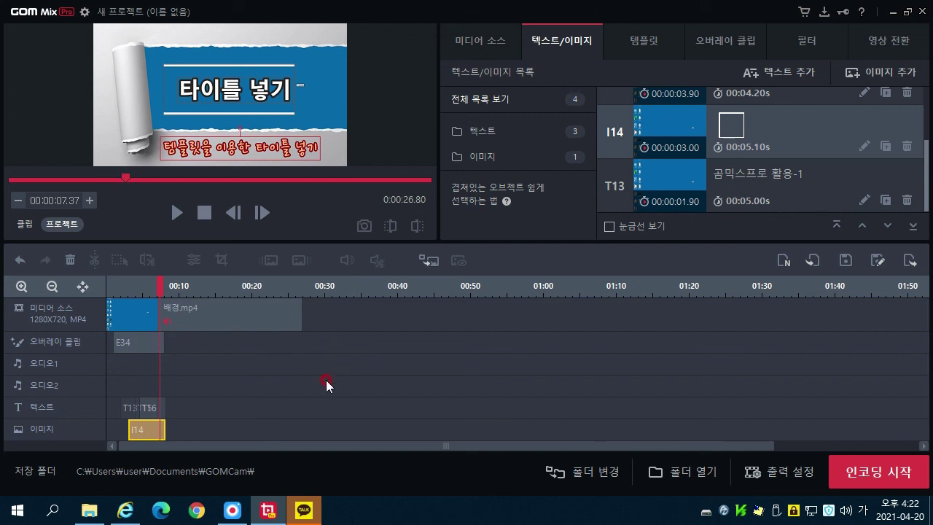
Step: Select the overlapping text clips on the timeline, and pick the rectangle image and the 곰믹스프로 활용-1 text from the object list
{"action": "left_click", "coordinate": [146, 409]}
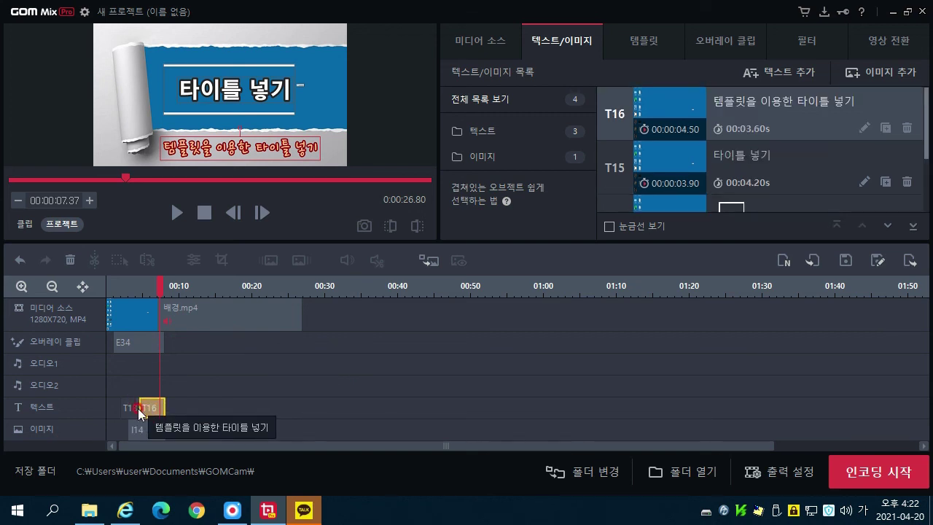
{"action": "left_click", "coordinate": [135, 410]}
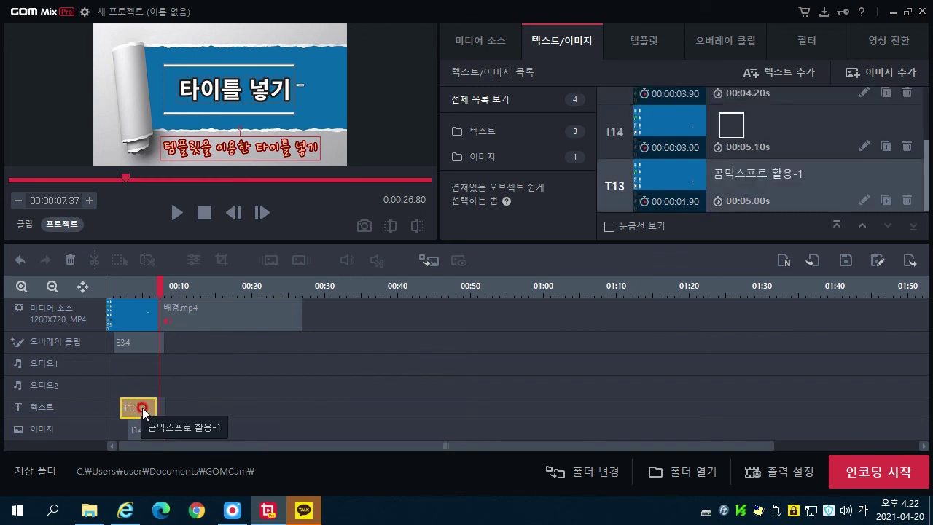
{"action": "left_click", "coordinate": [591, 45]}
{"action": "left_click", "coordinate": [733, 155]}
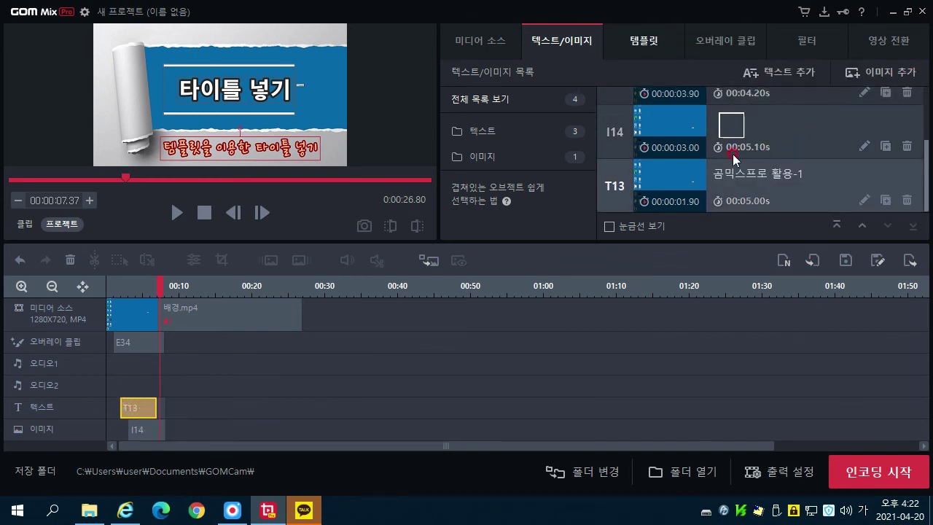
{"action": "left_click", "coordinate": [670, 127]}
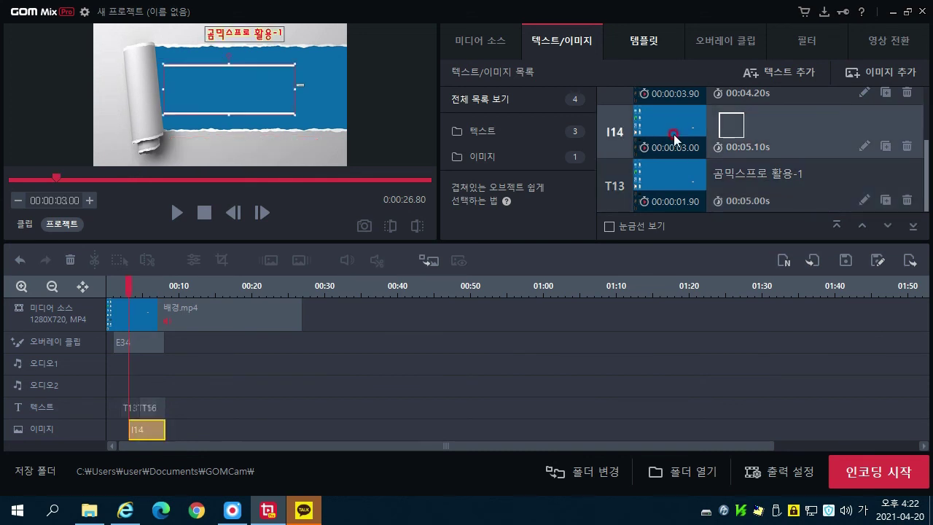
{"action": "left_click", "coordinate": [676, 180]}
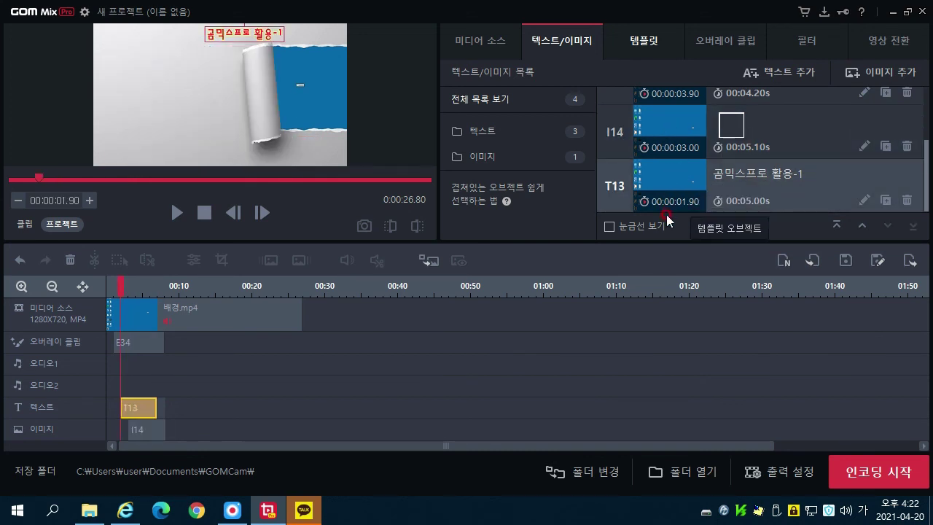
Step: Go through the upper entries of the object list, selecting the 템플릿을 이용한 타이틀 넣기 text, the 타이틀 넣기 text and the rectangle image
{"action": "left_click", "coordinate": [929, 164]}
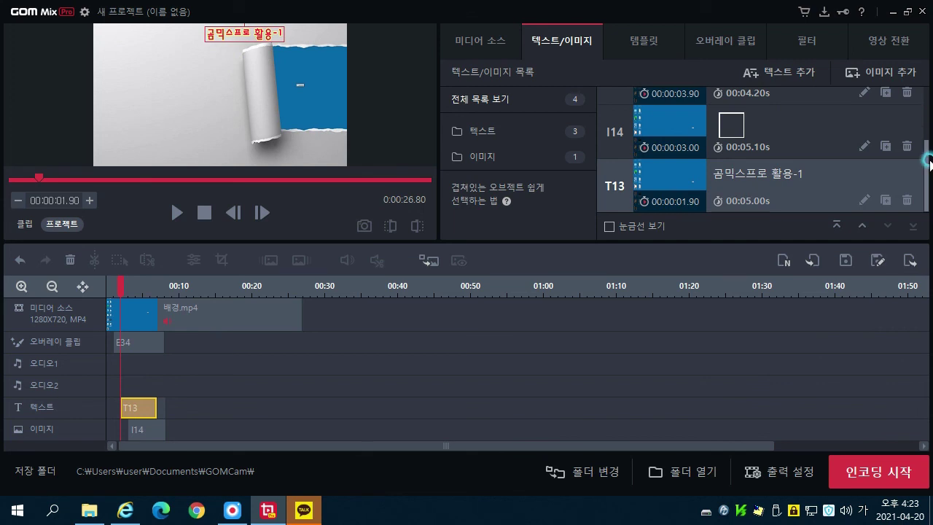
{"action": "left_click", "coordinate": [926, 172]}
{"action": "left_click_drag", "start_coordinate": [929, 172], "coordinate": [927, 95]}
{"action": "left_click", "coordinate": [718, 108]}
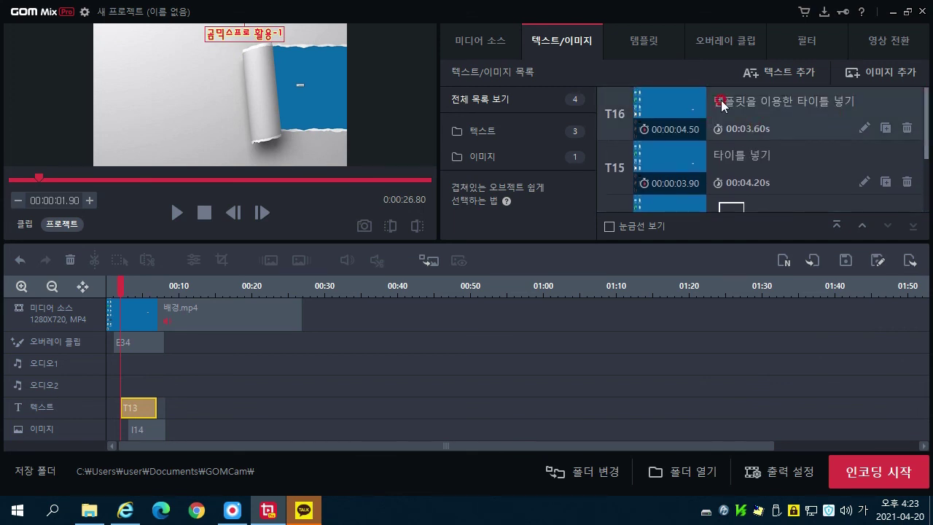
{"action": "left_click", "coordinate": [726, 124]}
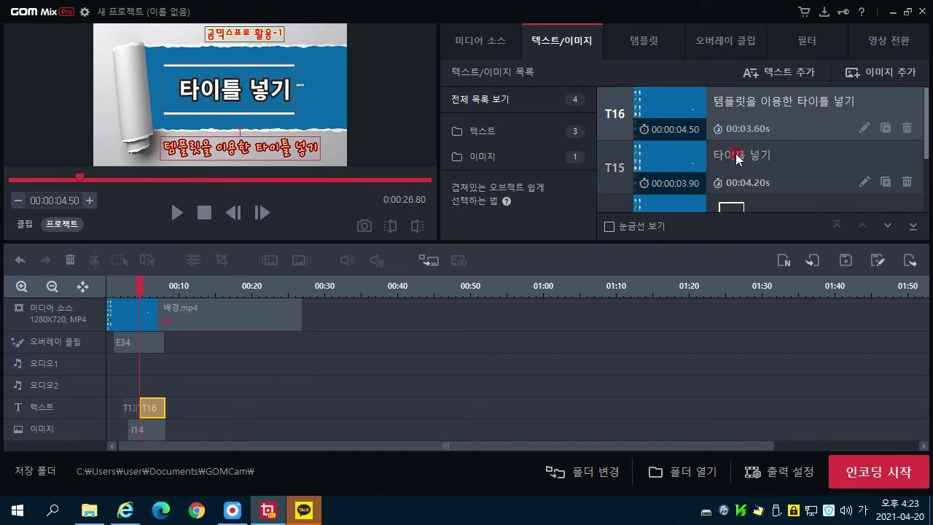
{"action": "left_click", "coordinate": [737, 154]}
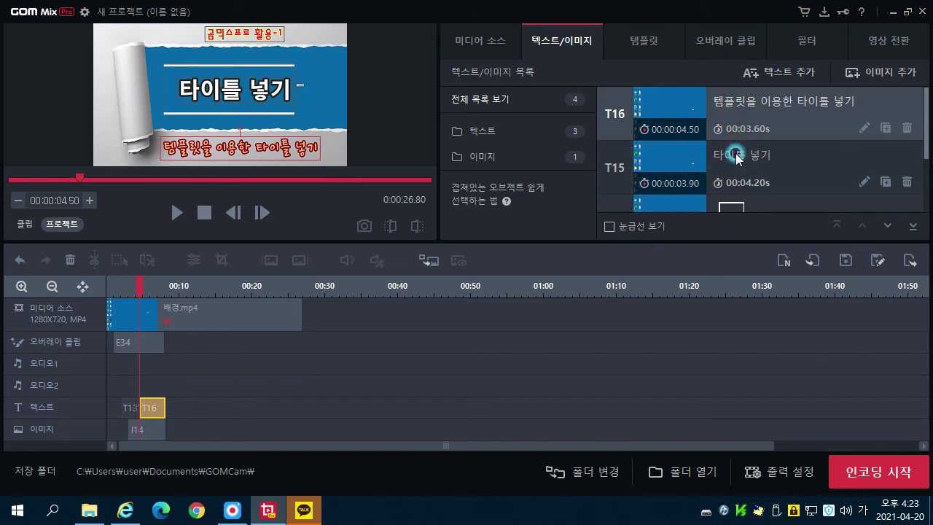
{"action": "left_click", "coordinate": [723, 204]}
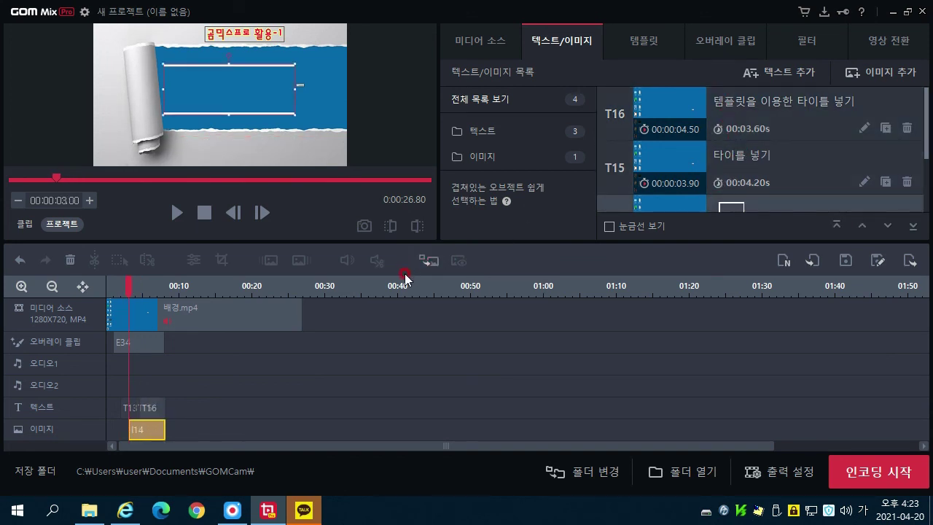